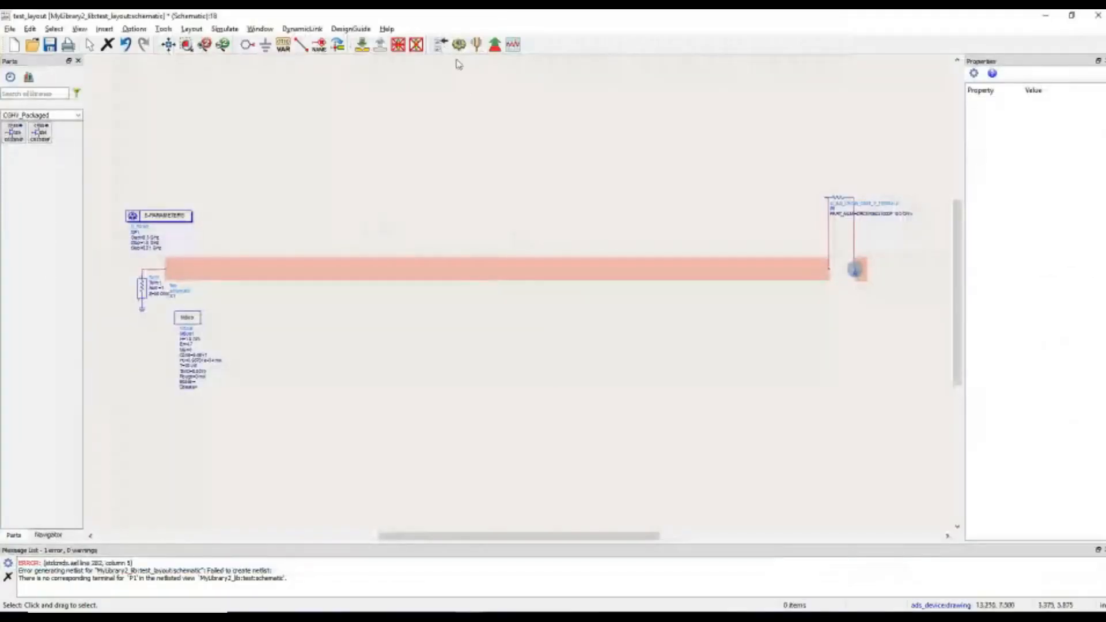
Simulate the transmission line block using its emModel view.
{"action": "left_click", "coordinate": [471, 267]}
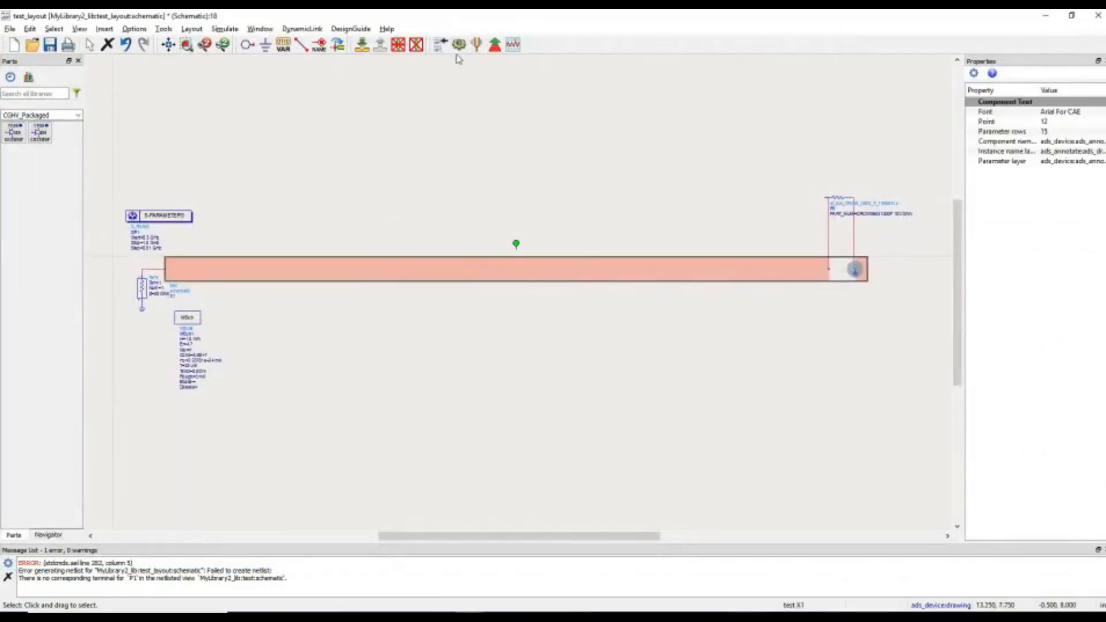
{"action": "left_click", "coordinate": [443, 45]}
{"action": "left_click", "coordinate": [437, 201]}
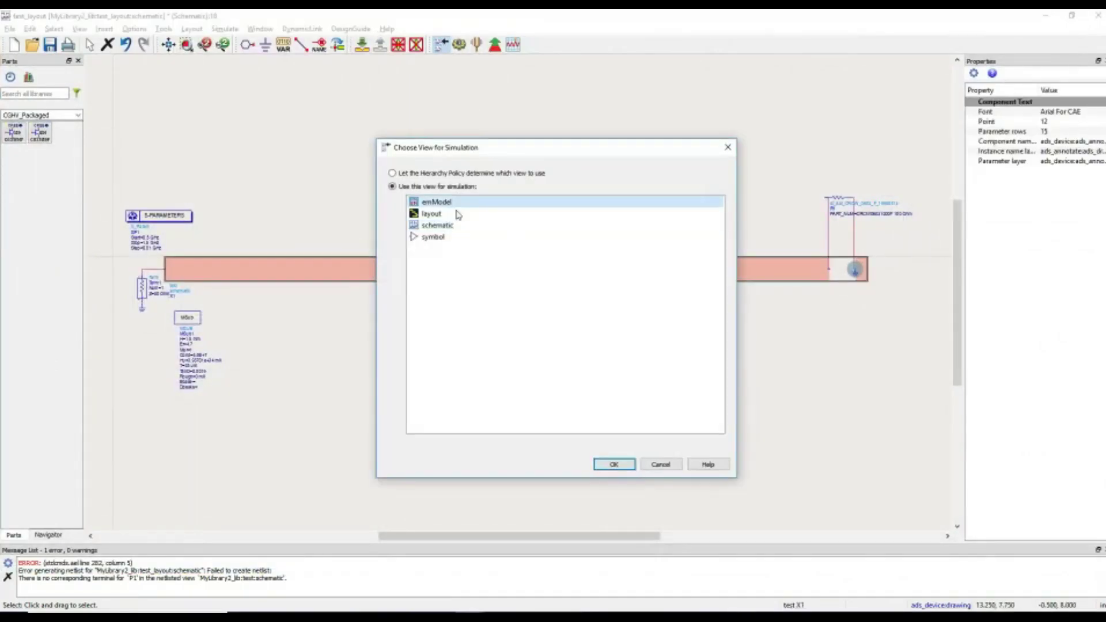
{"action": "left_click", "coordinate": [614, 465]}
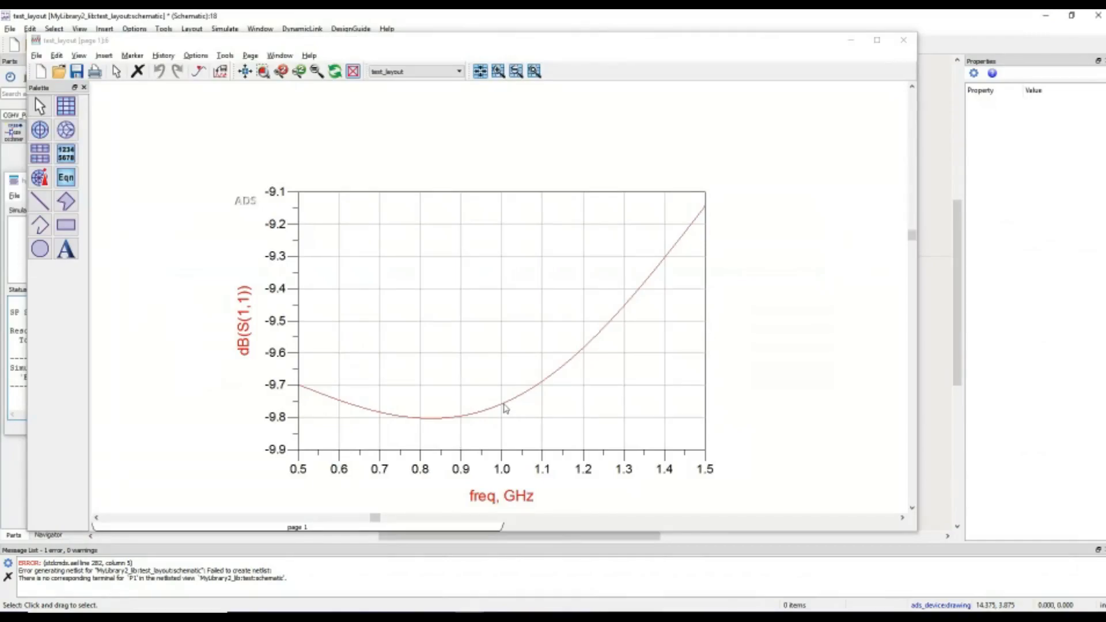
{"action": "mouse_move", "coordinate": [505, 407]}
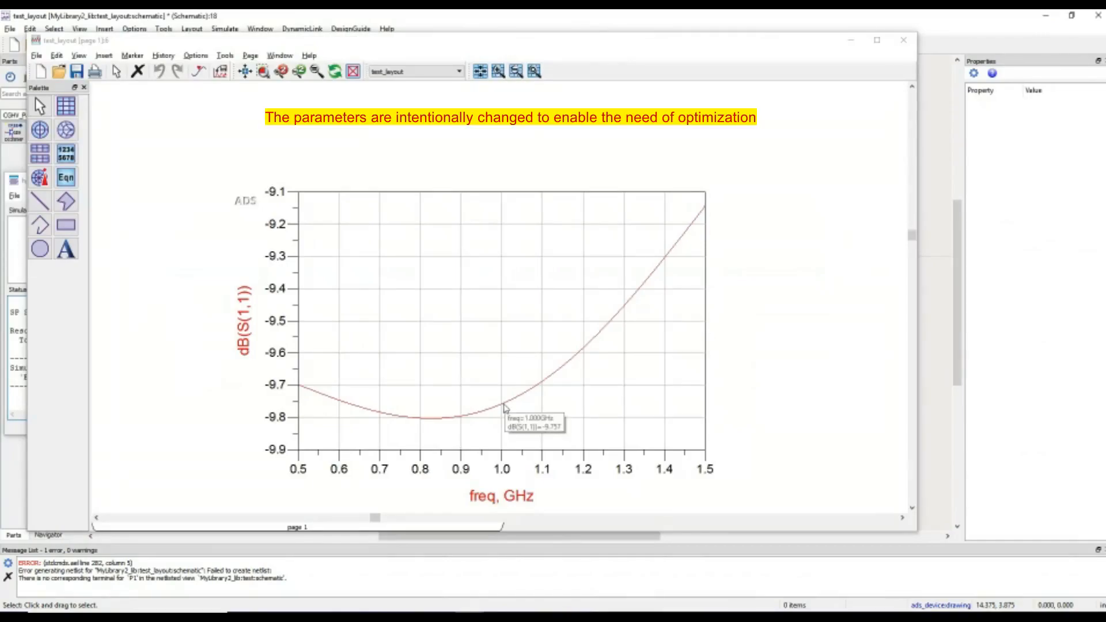
Clear the old error messages and close the dB(S(1,1)) results plot window.
{"action": "right_click", "coordinate": [468, 574]}
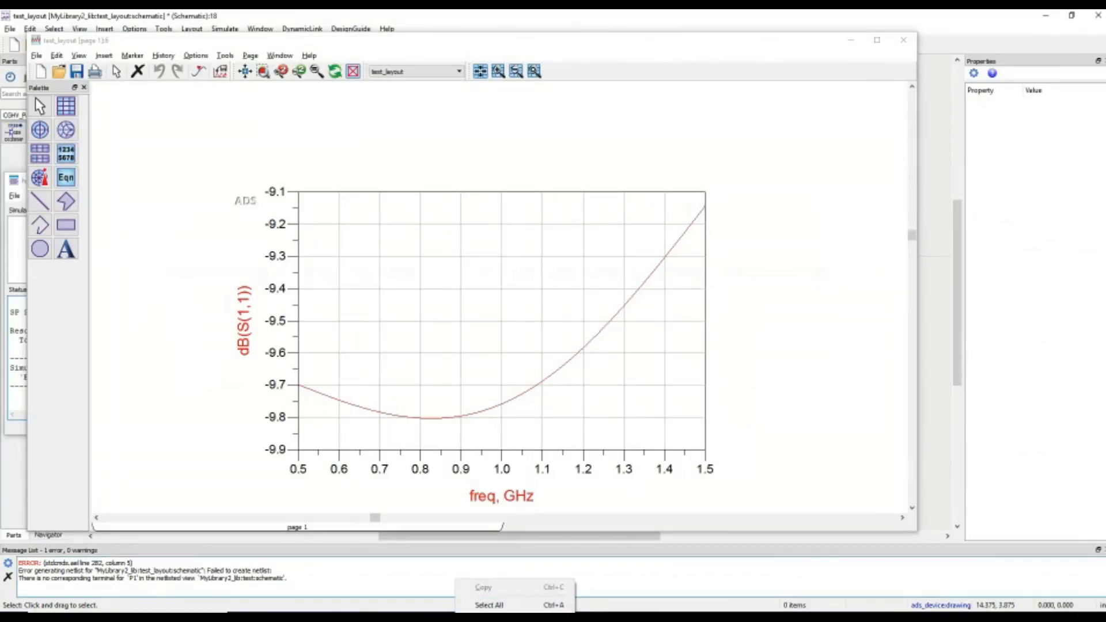
{"action": "left_click", "coordinate": [485, 603]}
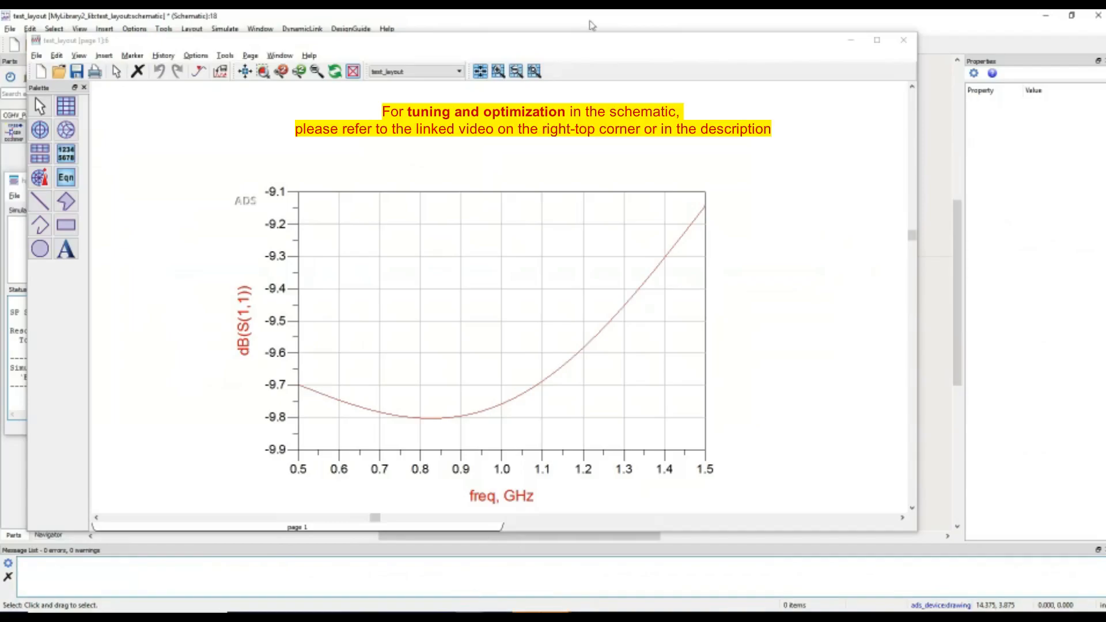
{"action": "left_click", "coordinate": [905, 39]}
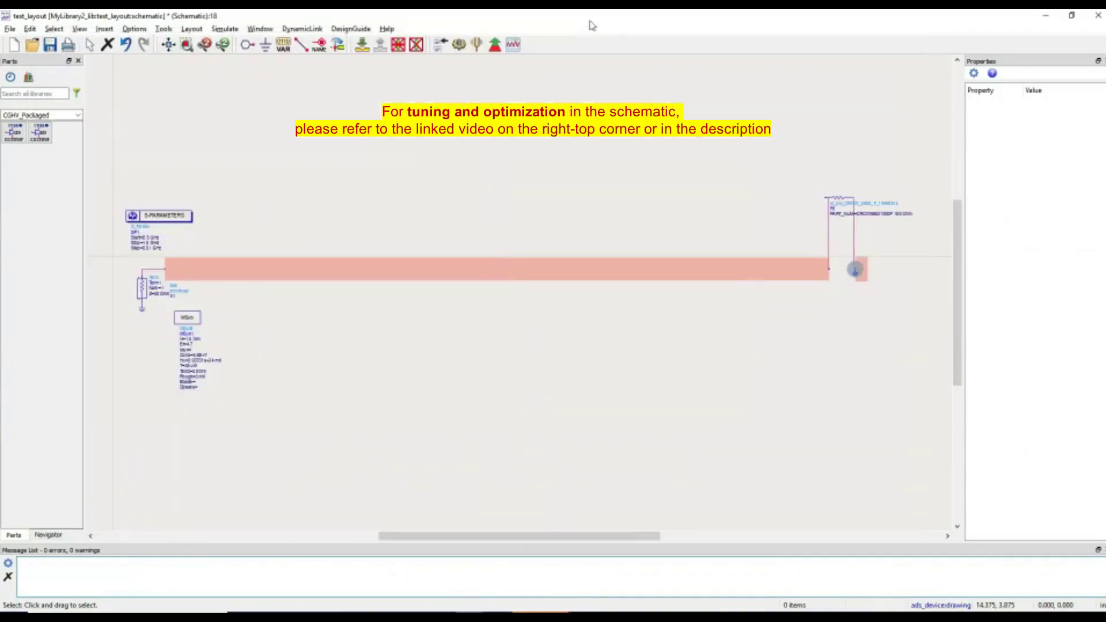
Nudge the transmission line block slightly and deselect it.
{"action": "left_click", "coordinate": [542, 267]}
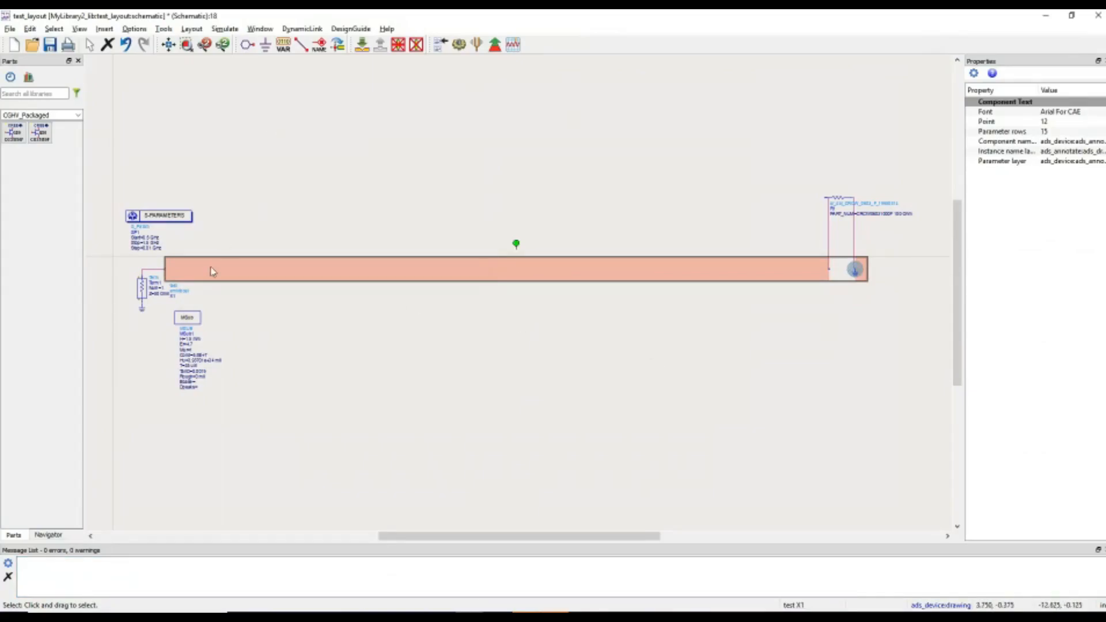
{"action": "mouse_move", "coordinate": [215, 271]}
{"action": "left_mouse_down"}
{"action": "mouse_move", "coordinate": [234, 252]}
{"action": "mouse_move", "coordinate": [218, 272]}
{"action": "left_mouse_up"}
{"action": "left_click", "coordinate": [747, 260]}
Move resistor R1's annotation above the line's right end upward so it no longer overlaps.
{"action": "left_click_drag", "start_coordinate": [835, 201], "coordinate": [839, 181]}
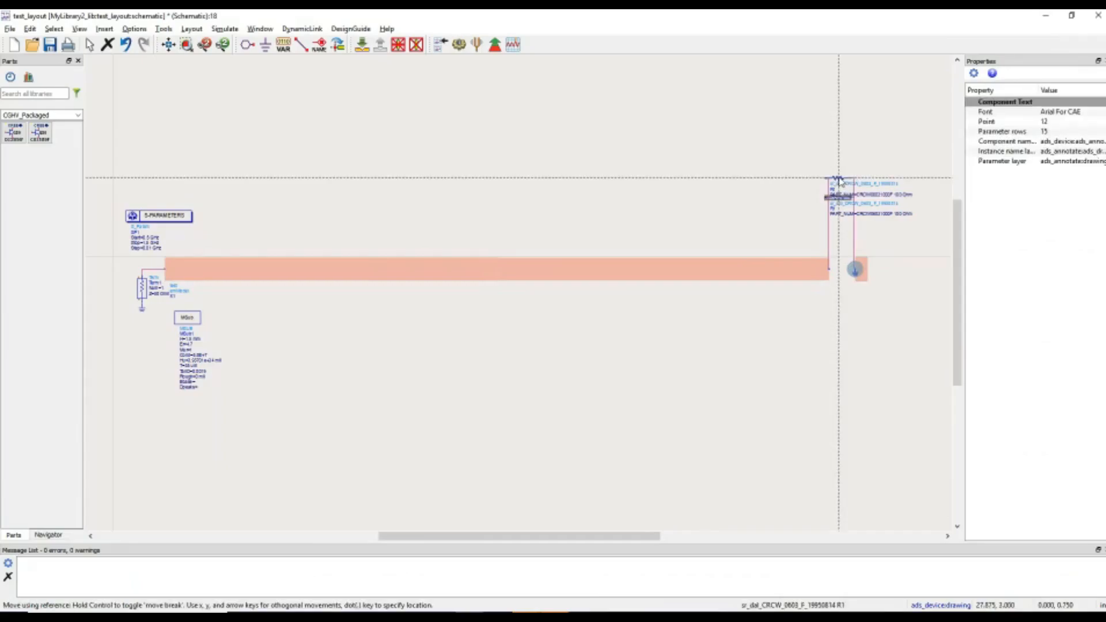
{"action": "left_click", "coordinate": [838, 182]}
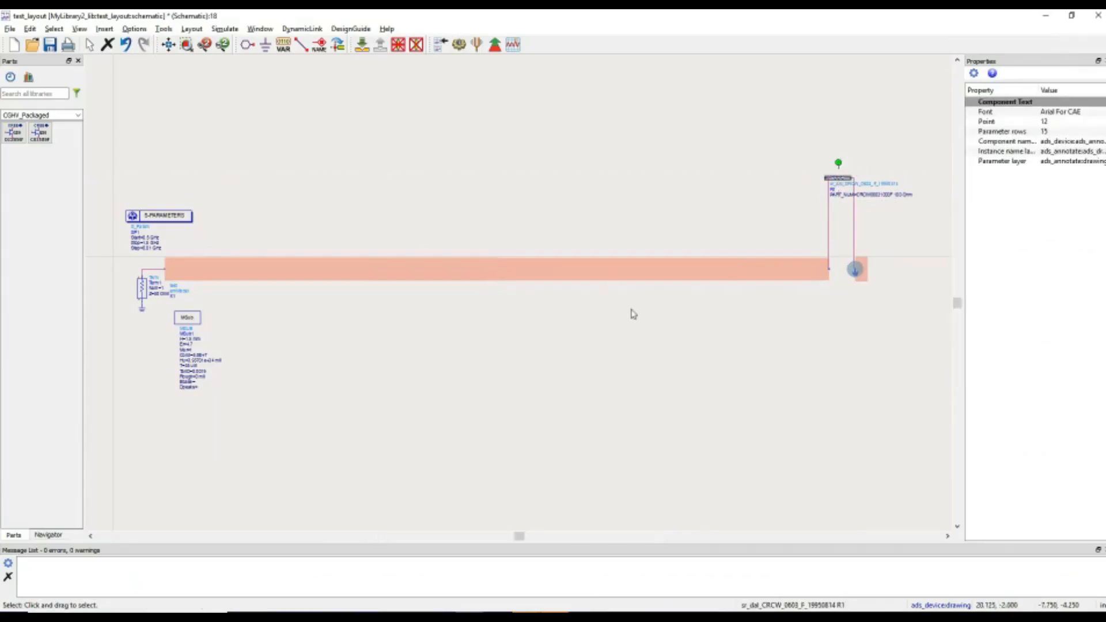
{"action": "left_click", "coordinate": [555, 273]}
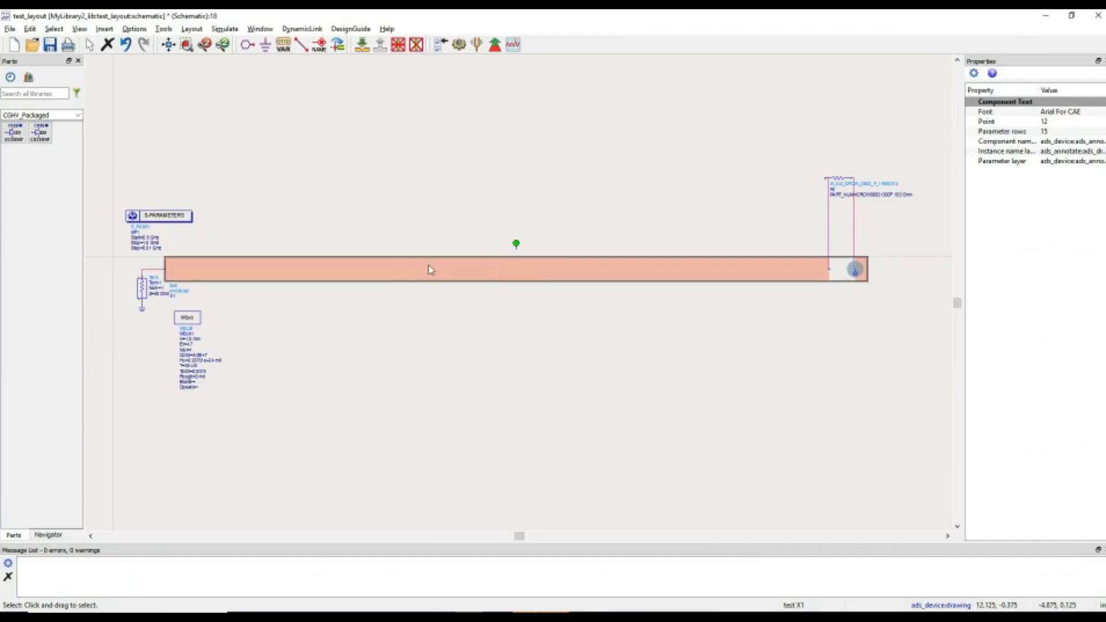
Switch the parts palette to TLines-Ideal and place a TLIN line on the schematic.
{"action": "left_click", "coordinate": [355, 294]}
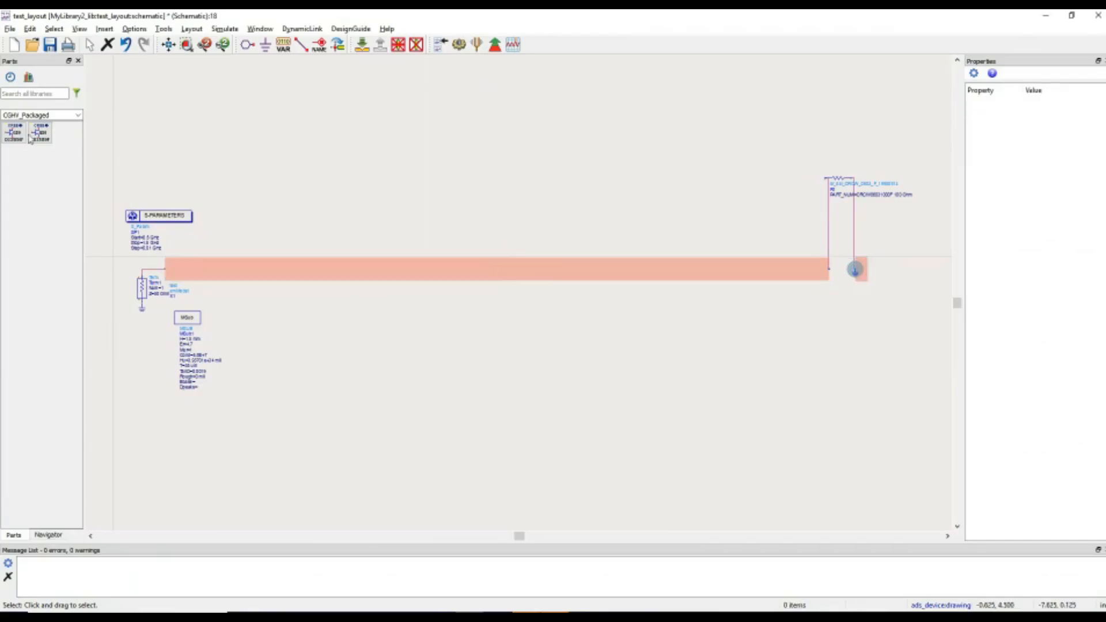
{"action": "left_click", "coordinate": [78, 115]}
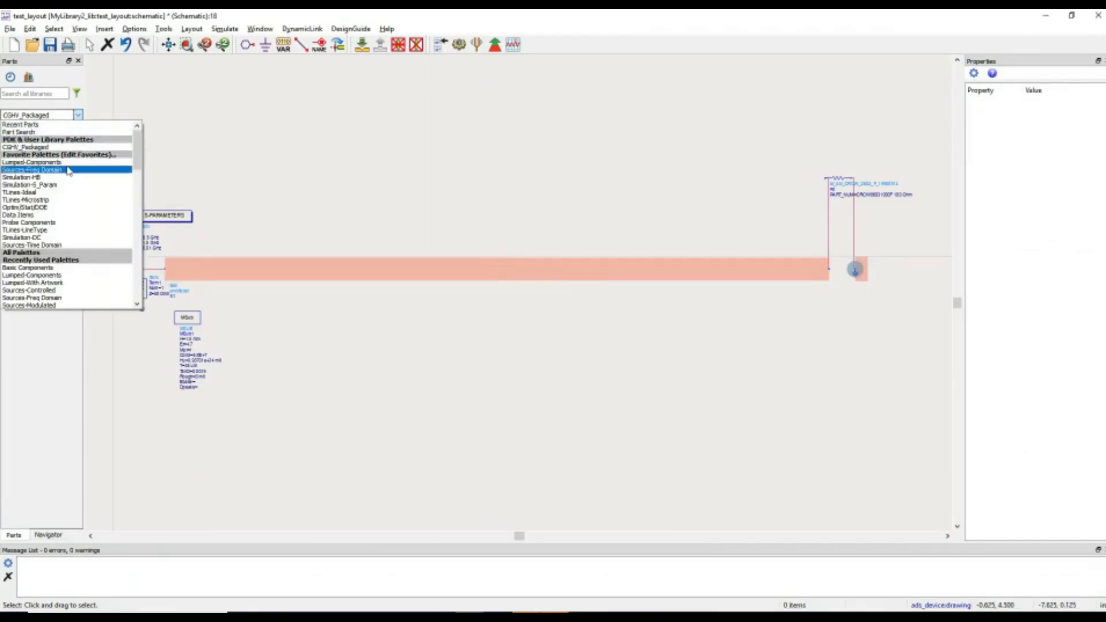
{"action": "left_click", "coordinate": [43, 192]}
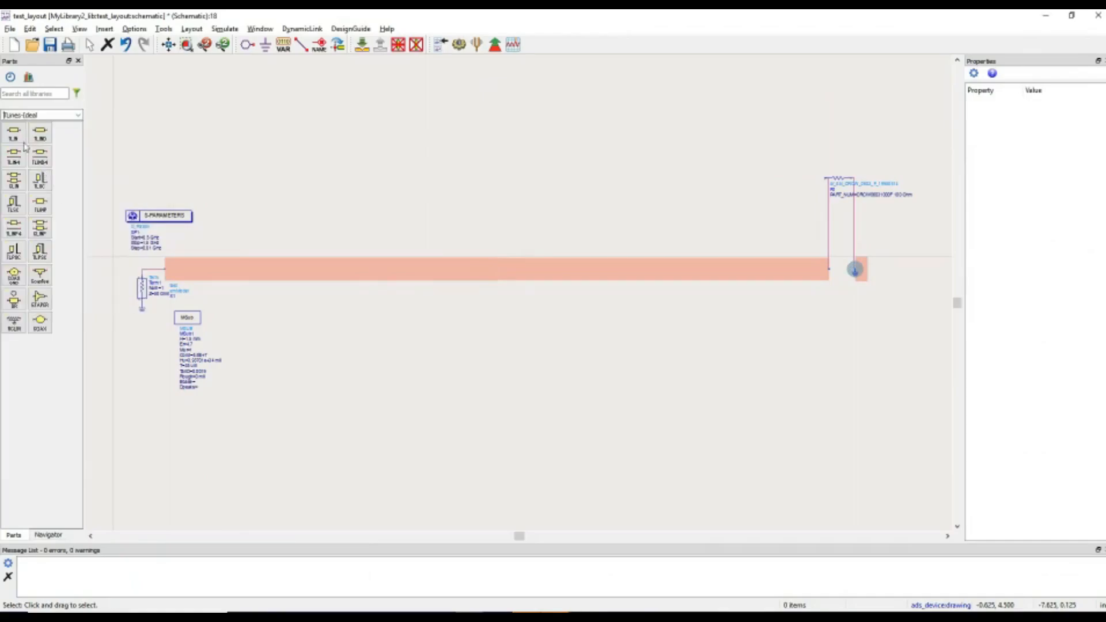
{"action": "left_click", "coordinate": [14, 132]}
{"action": "left_click", "coordinate": [350, 143]}
{"action": "scroll", "coordinate": [497, 277], "scroll_direction": "up", "scroll_amount": 3}
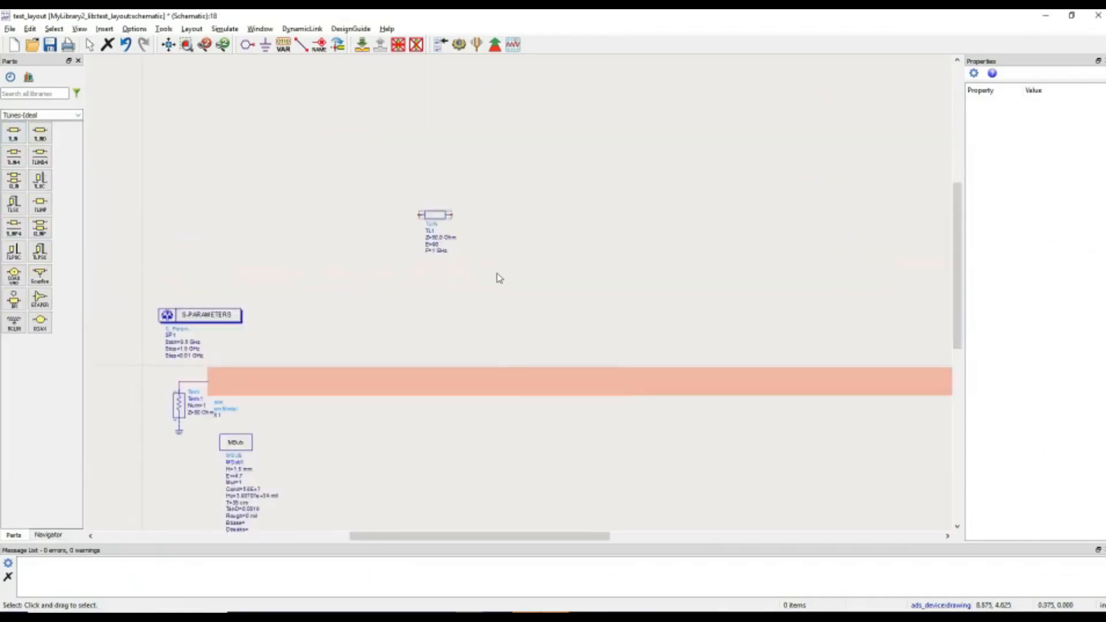
{"action": "scroll", "coordinate": [541, 331], "scroll_direction": "up", "scroll_amount": 3}
Review the TLIN line's Z and E parameters and close the editor.
{"action": "double_click", "coordinate": [525, 298]}
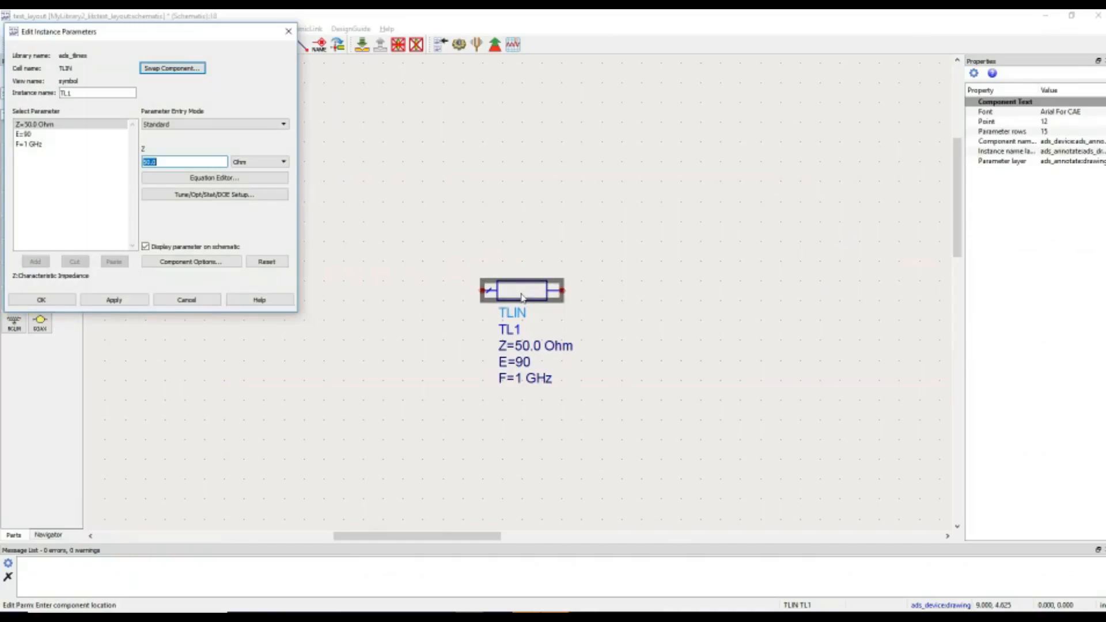
{"action": "left_click", "coordinate": [34, 135]}
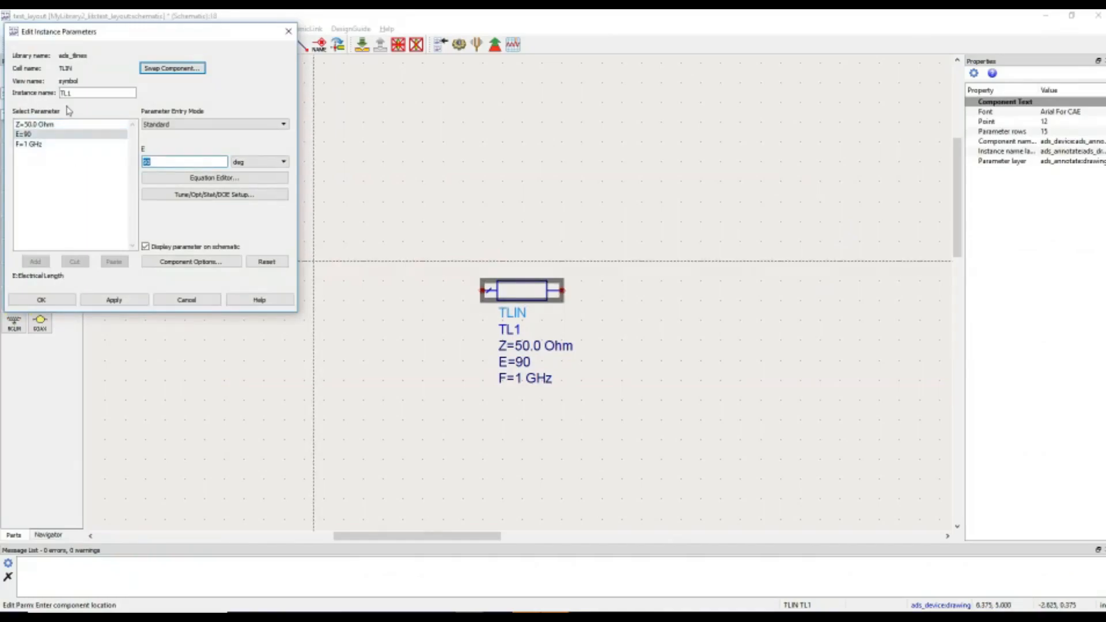
{"action": "left_click", "coordinate": [288, 31]}
{"action": "scroll", "coordinate": [528, 294], "scroll_direction": "down", "scroll_amount": 3}
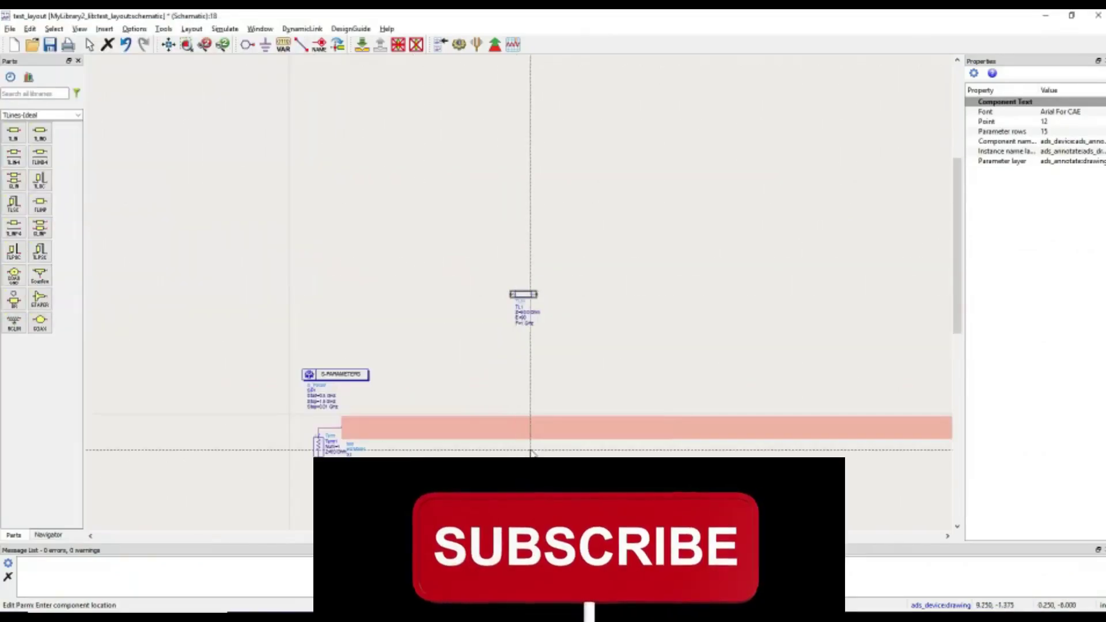
Inspect the X1 block's instance parameters, finding none defined, and close the dialog.
{"action": "double_click", "coordinate": [531, 436]}
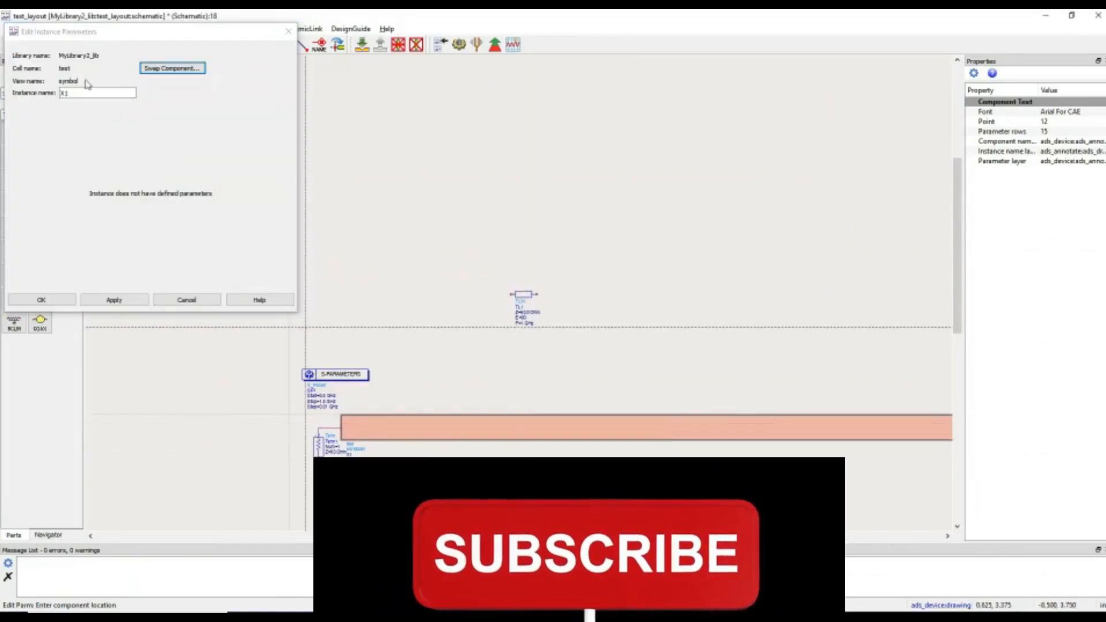
{"action": "double_click", "coordinate": [65, 94]}
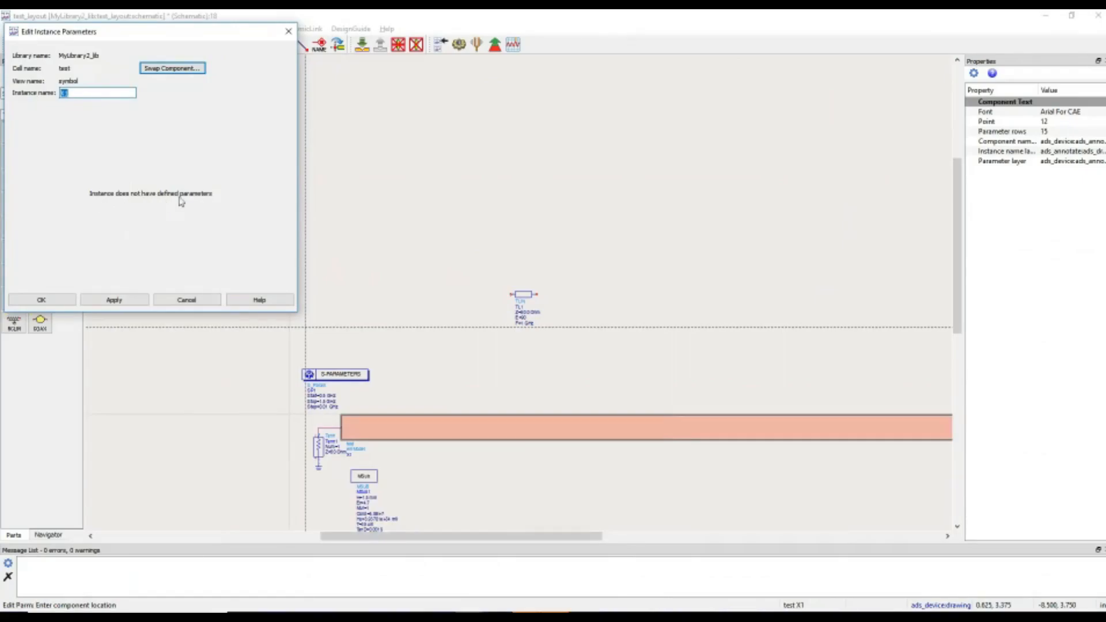
{"action": "left_click", "coordinate": [288, 31]}
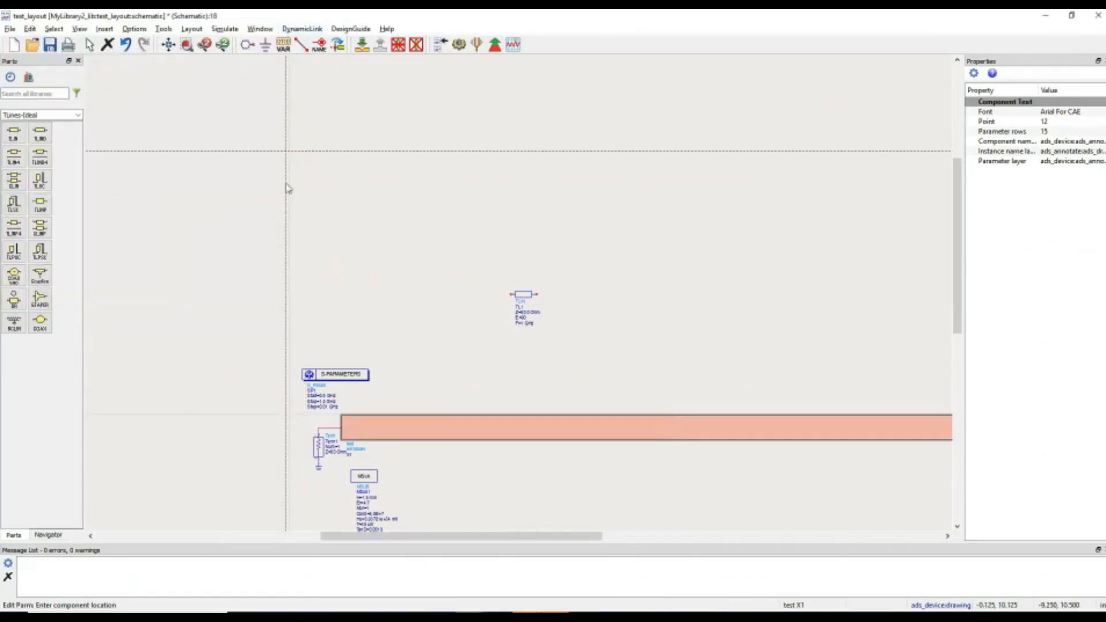
Delete the trial TL1 line from the schematic.
{"action": "left_click", "coordinate": [489, 279]}
{"action": "left_click", "coordinate": [537, 298]}
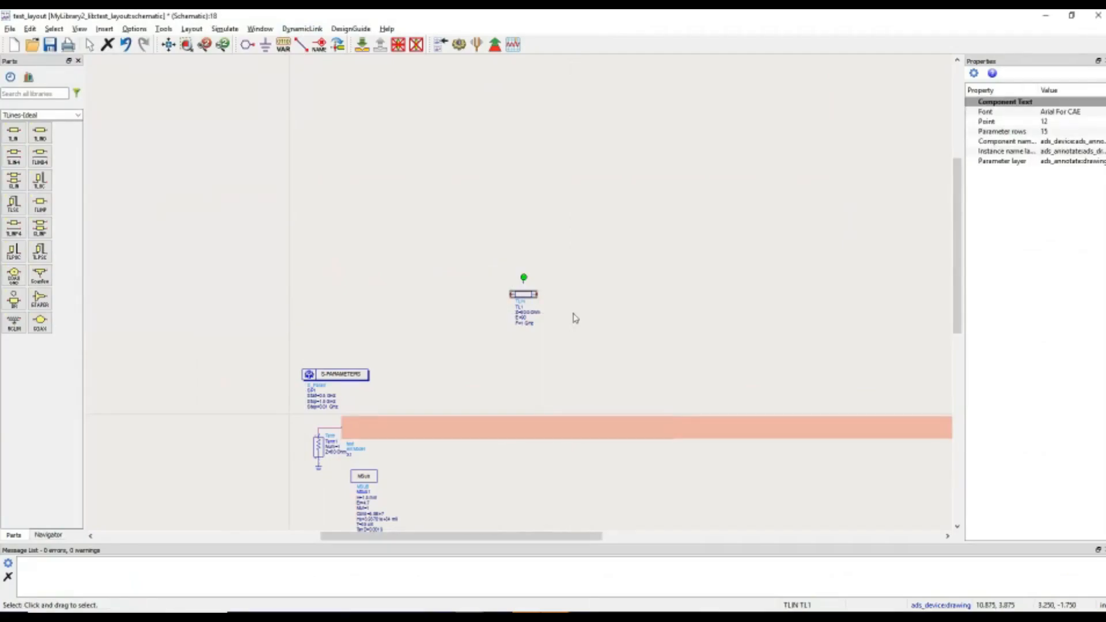
{"action": "key", "text": "f"}
{"action": "scroll", "coordinate": [695, 381], "scroll_direction": "down", "scroll_amount": 2}
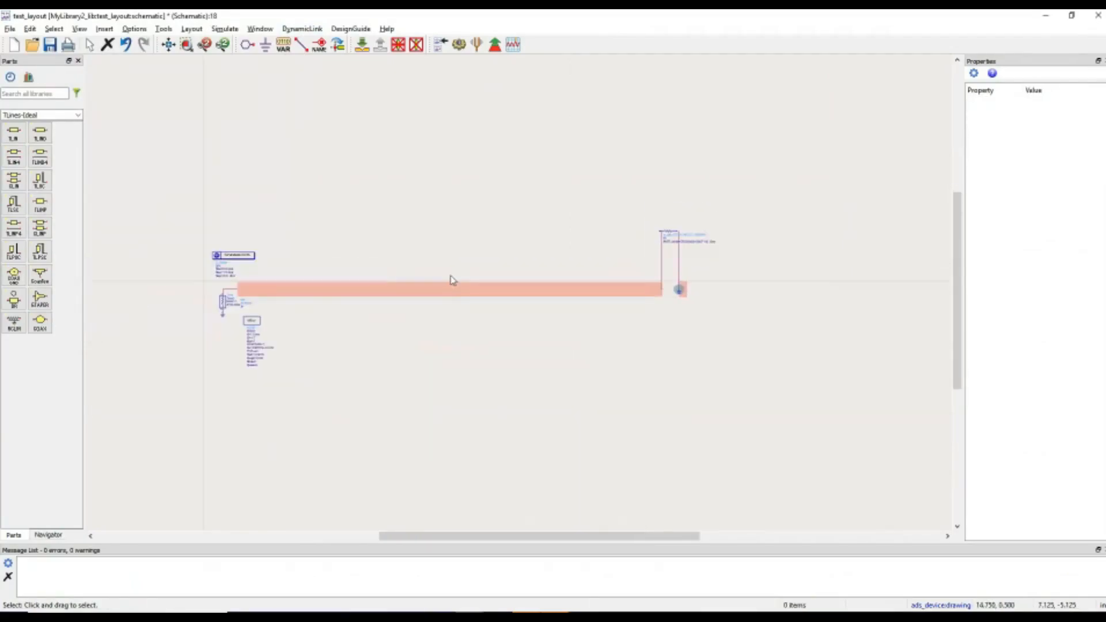
{"action": "scroll", "coordinate": [466, 294], "scroll_direction": "up", "scroll_amount": 1}
{"action": "left_click", "coordinate": [440, 286]}
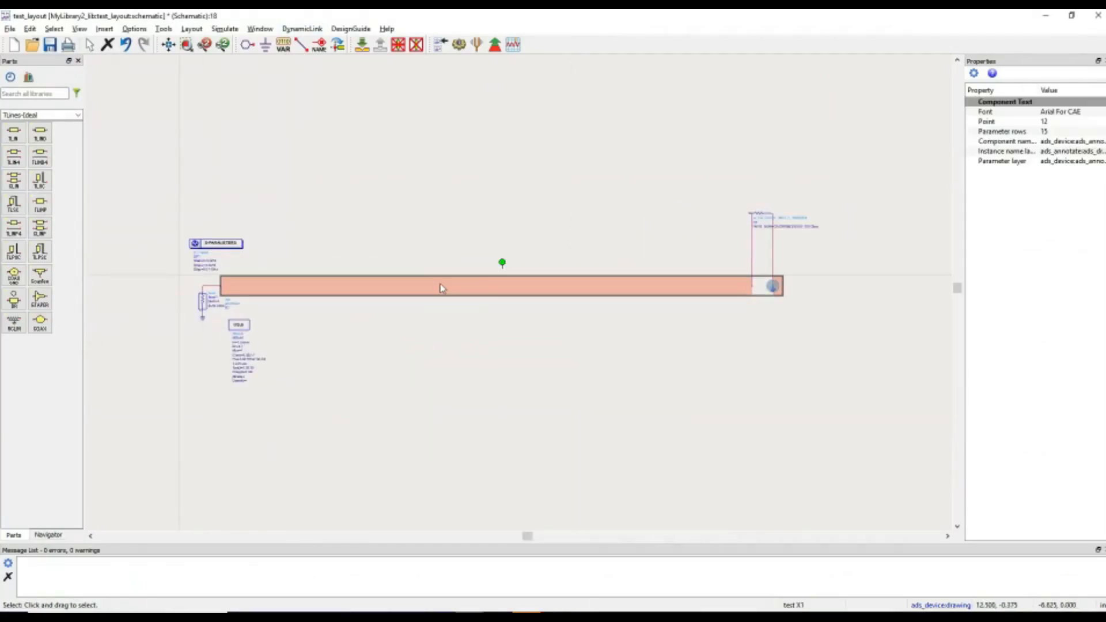
{"action": "double_click", "coordinate": [458, 286]}
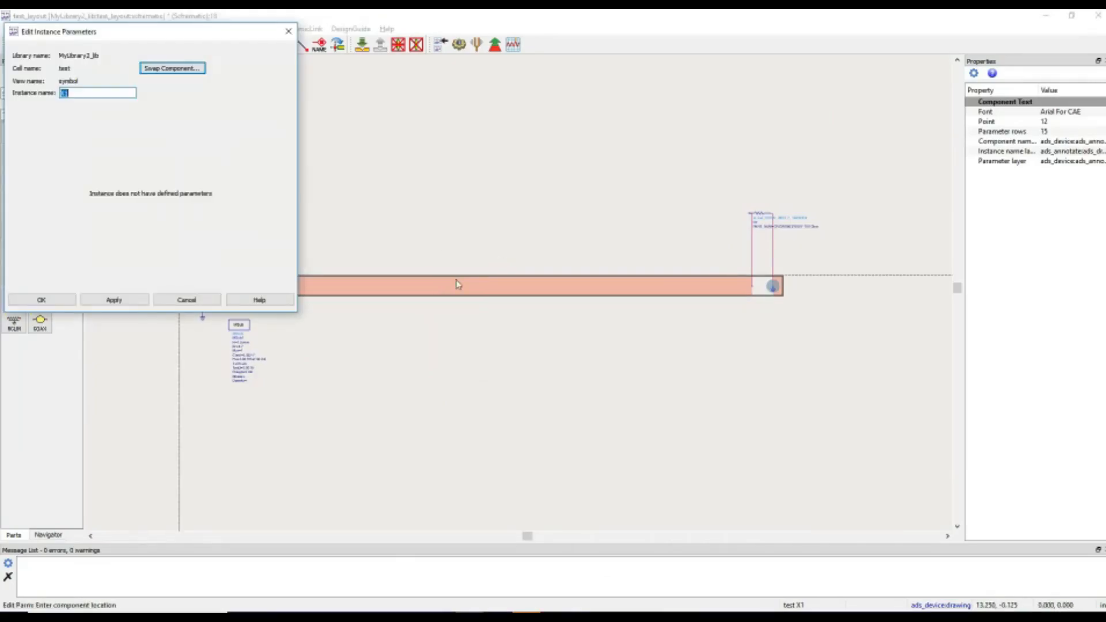
{"action": "left_click", "coordinate": [288, 32]}
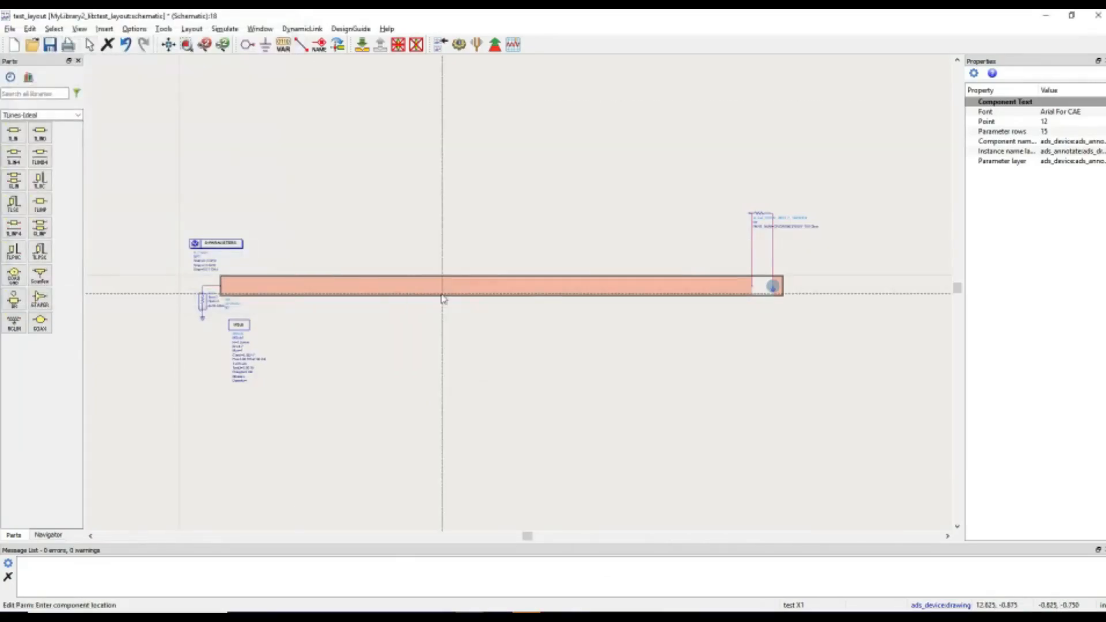
{"action": "key", "text": "alt+Tab"}
{"action": "left_click", "coordinate": [407, 315]}
{"action": "double_click", "coordinate": [407, 316]}
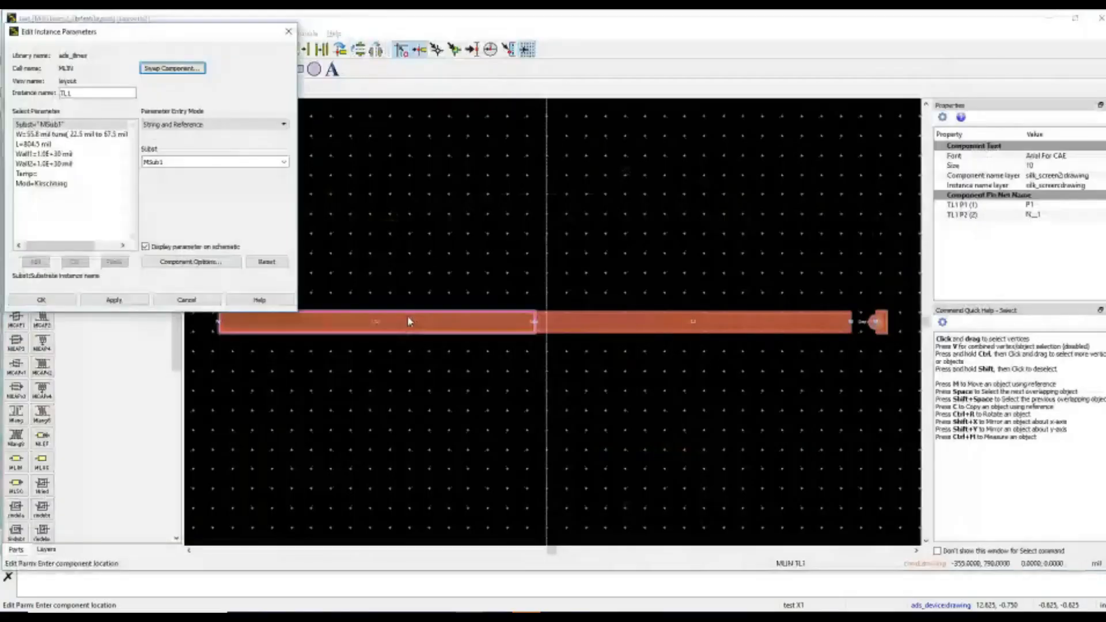
{"action": "left_click", "coordinate": [35, 145]}
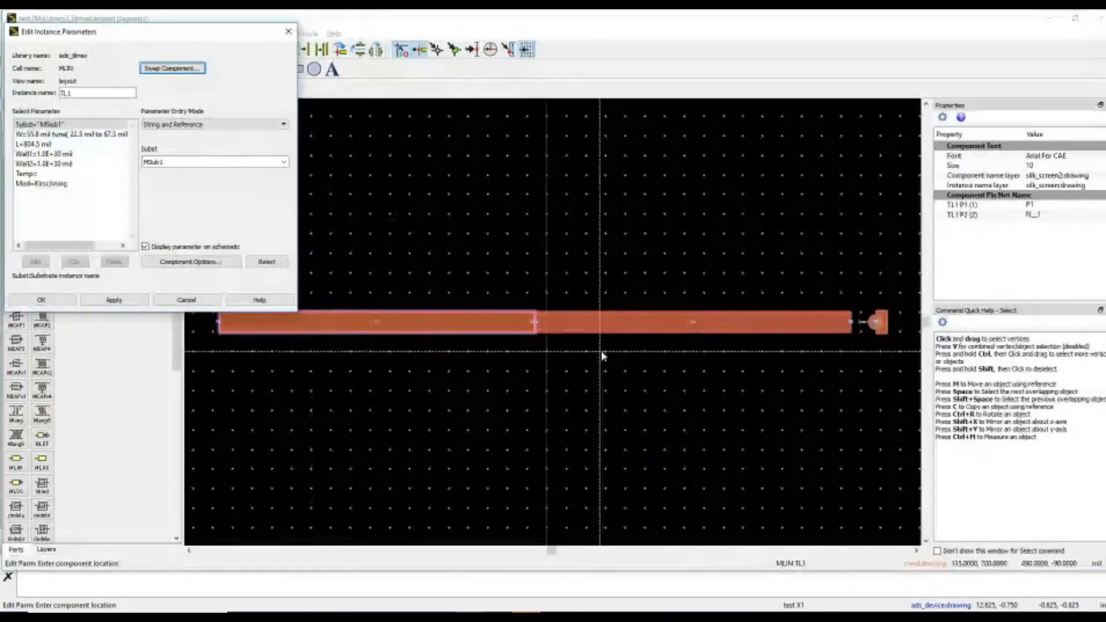
{"action": "double_click", "coordinate": [614, 327]}
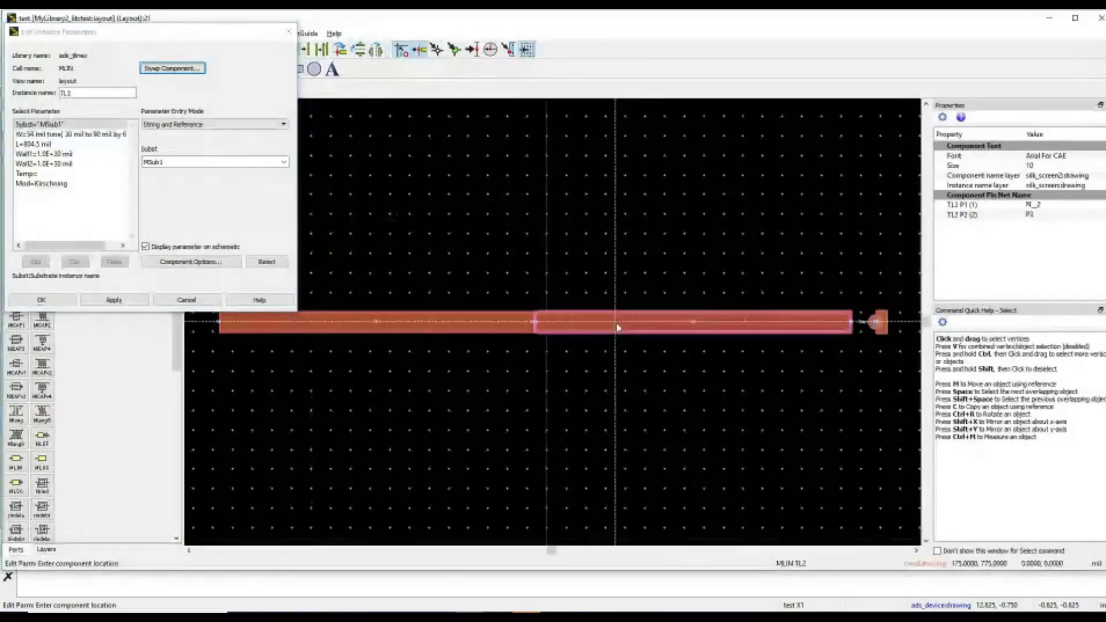
{"action": "left_click", "coordinate": [288, 32]}
{"action": "key", "text": "alt+Tab"}
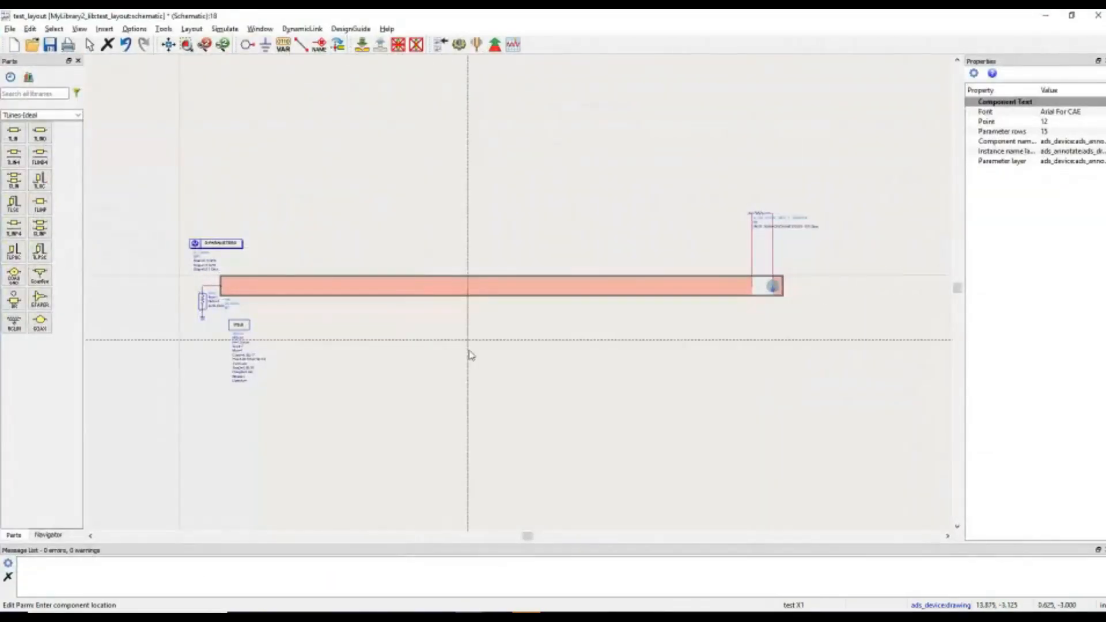
Switch to the microstrip layout window and bring up the EM menu commands.
{"action": "key", "text": "alt+Tab"}
{"action": "key", "text": "alt+Tab"}
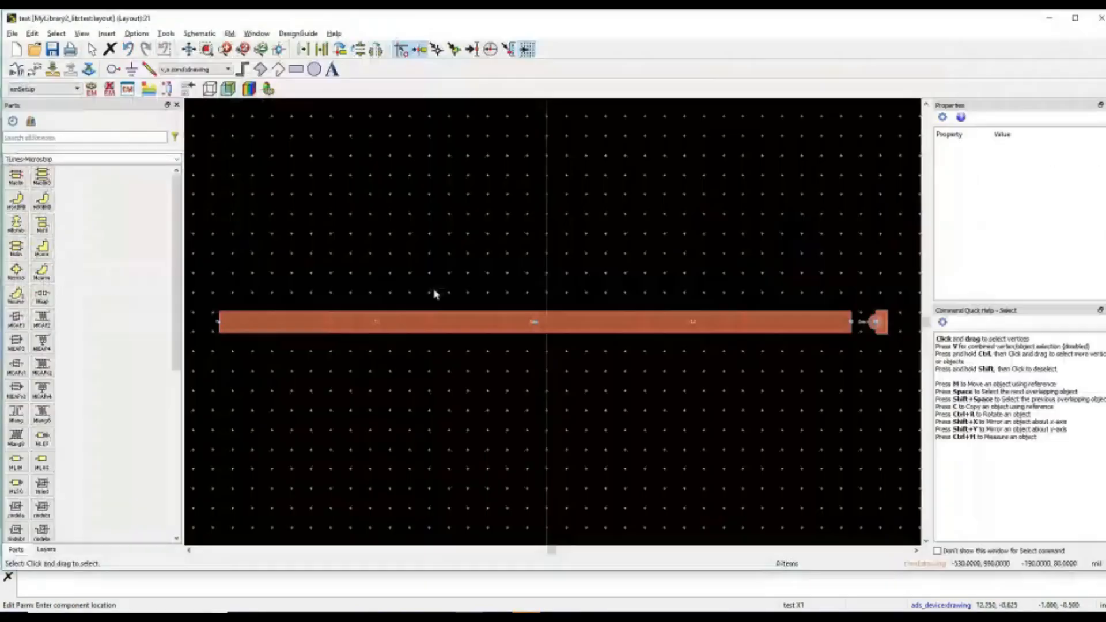
{"action": "key", "text": "alt+Tab"}
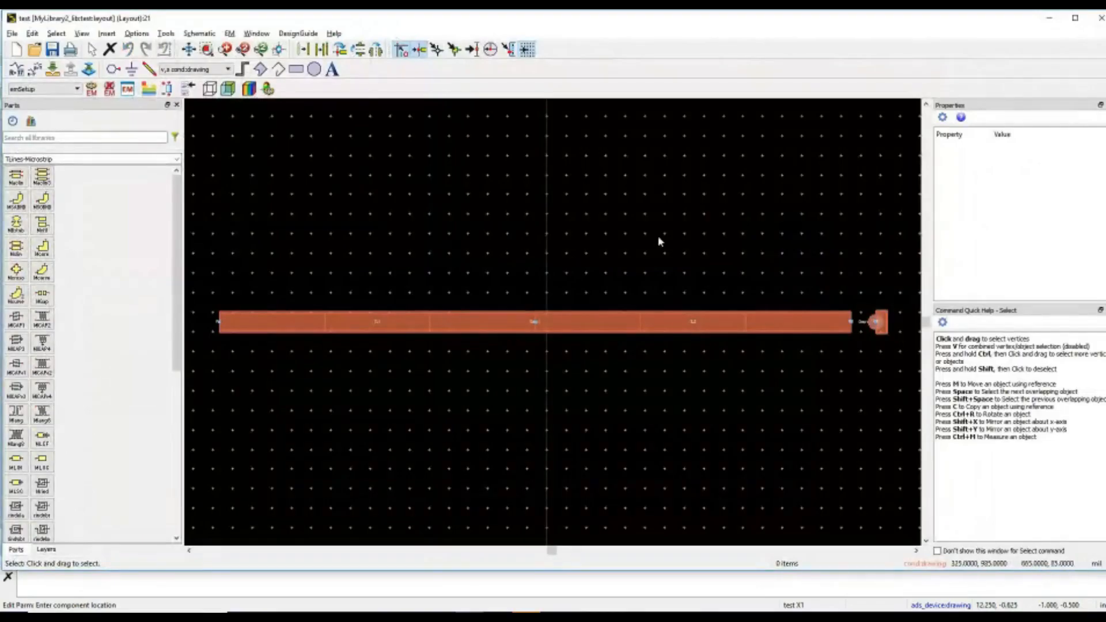
{"action": "left_click", "coordinate": [230, 33]}
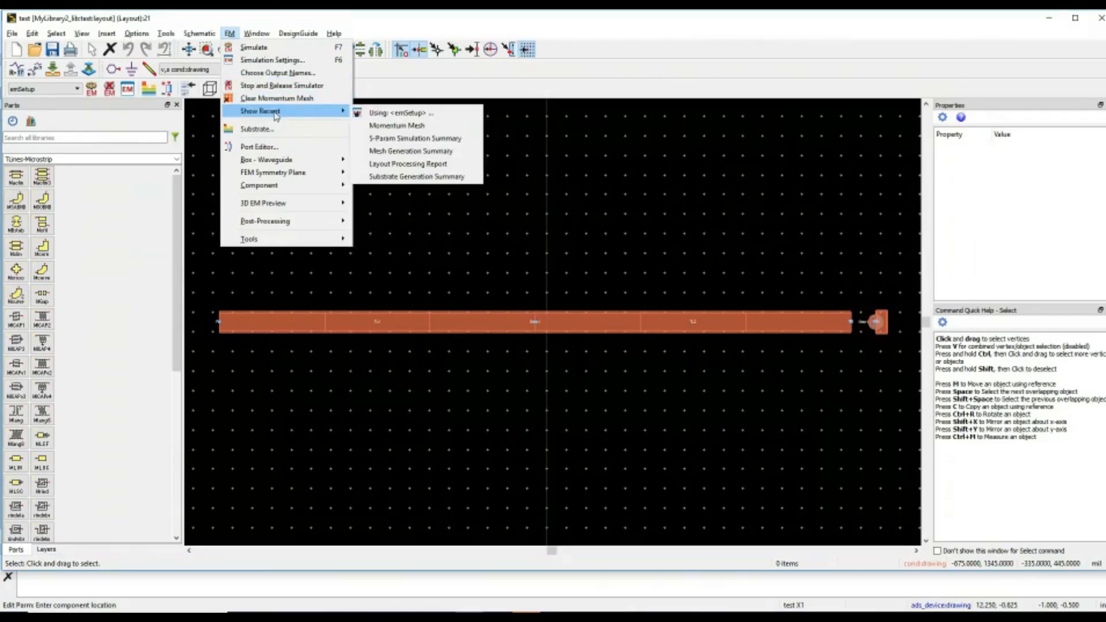
{"action": "mouse_move", "coordinate": [259, 185]}
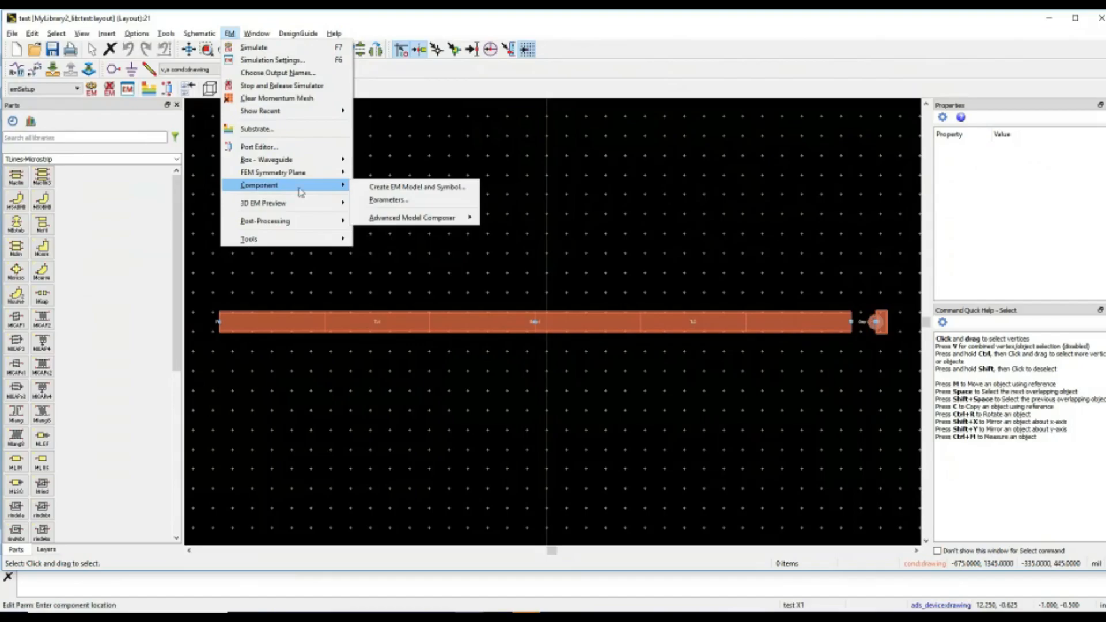
Open the Design Parameters editor and look over the layout's line sections.
{"action": "left_click", "coordinate": [386, 201]}
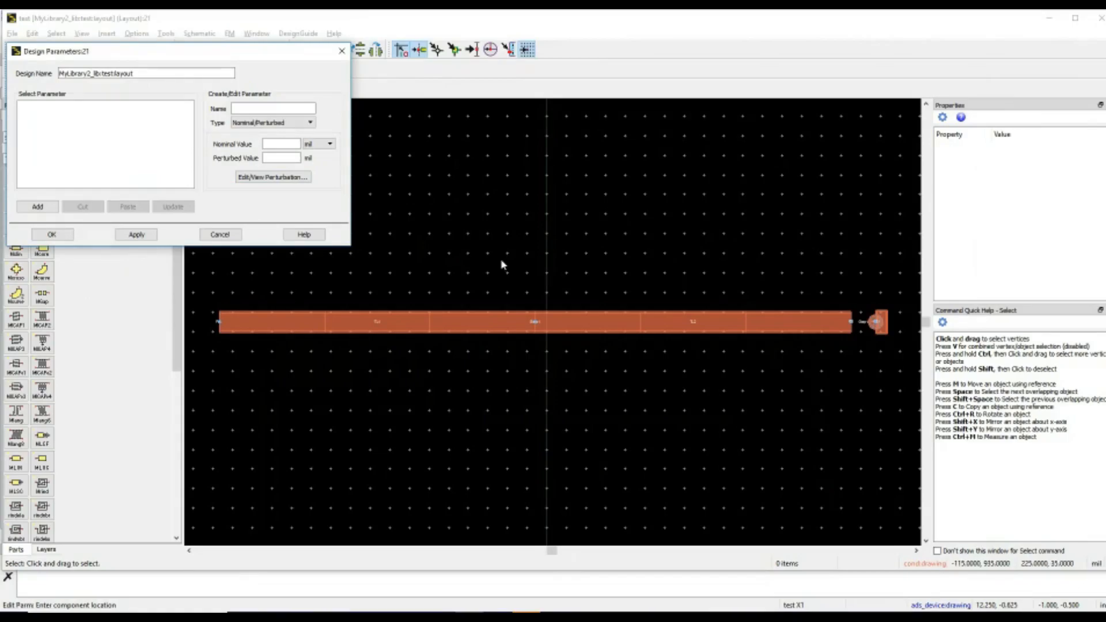
{"action": "left_click", "coordinate": [307, 331]}
{"action": "left_click", "coordinate": [666, 330]}
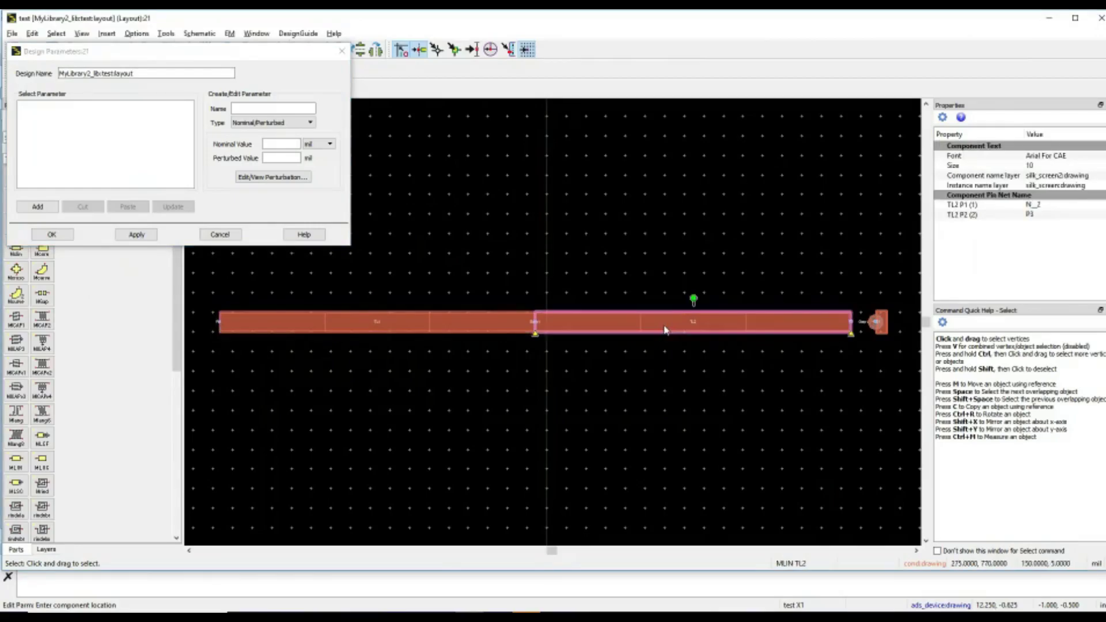
{"action": "left_click", "coordinate": [867, 323]}
{"action": "left_click", "coordinate": [908, 307]}
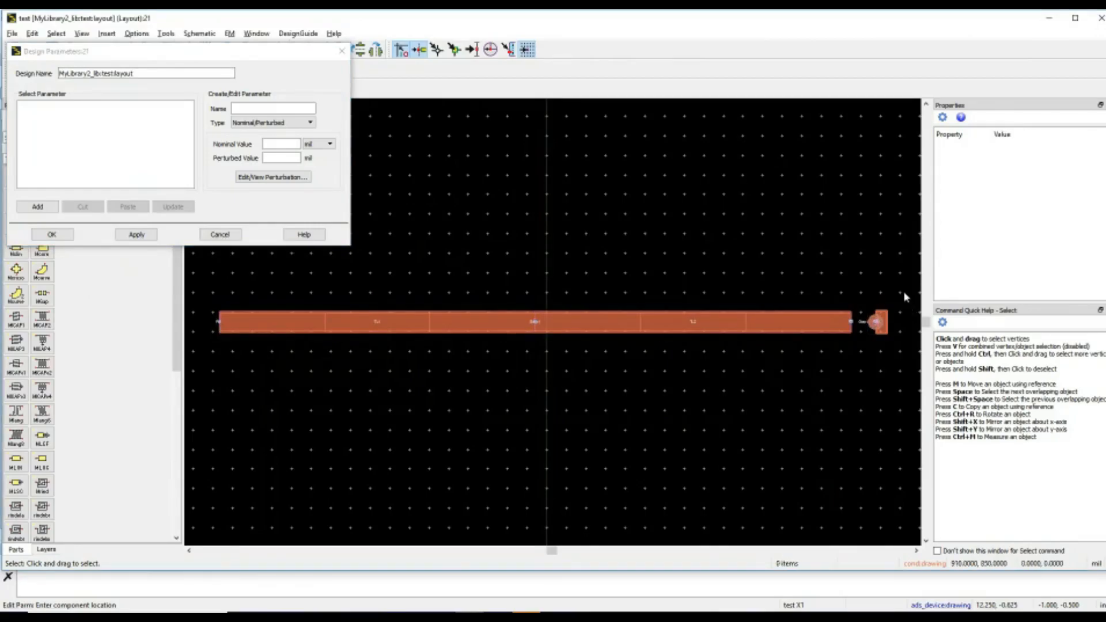
{"action": "left_click_drag", "start_coordinate": [903, 294], "coordinate": [861, 353]}
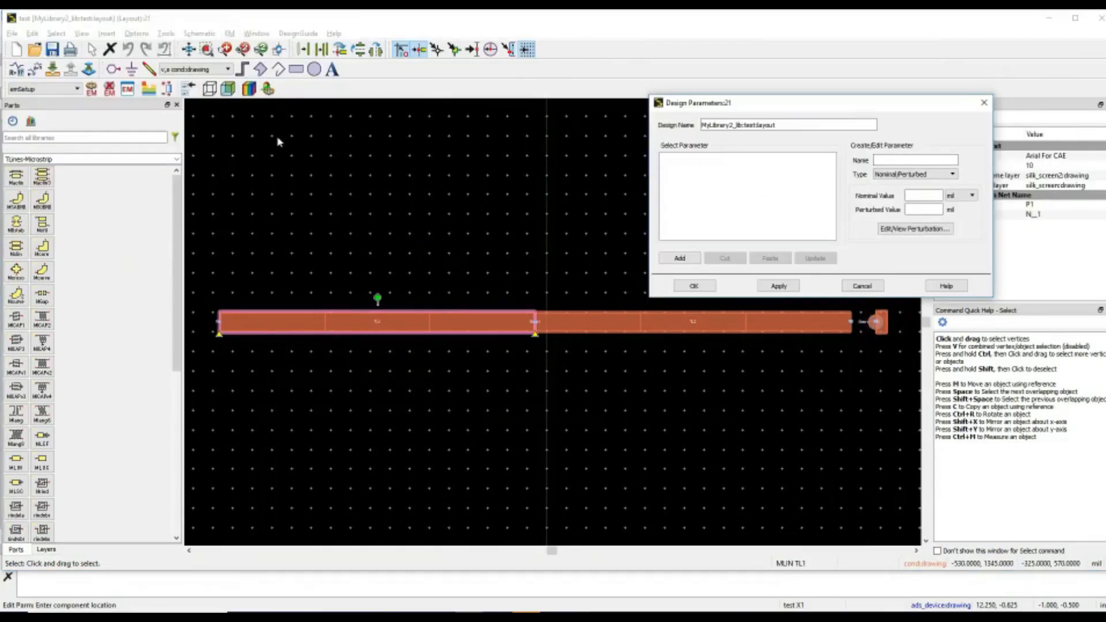
Open TL1's instance parameters showing width W of 55.8 mil alongside the design parameters.
{"action": "double_click", "coordinate": [346, 319]}
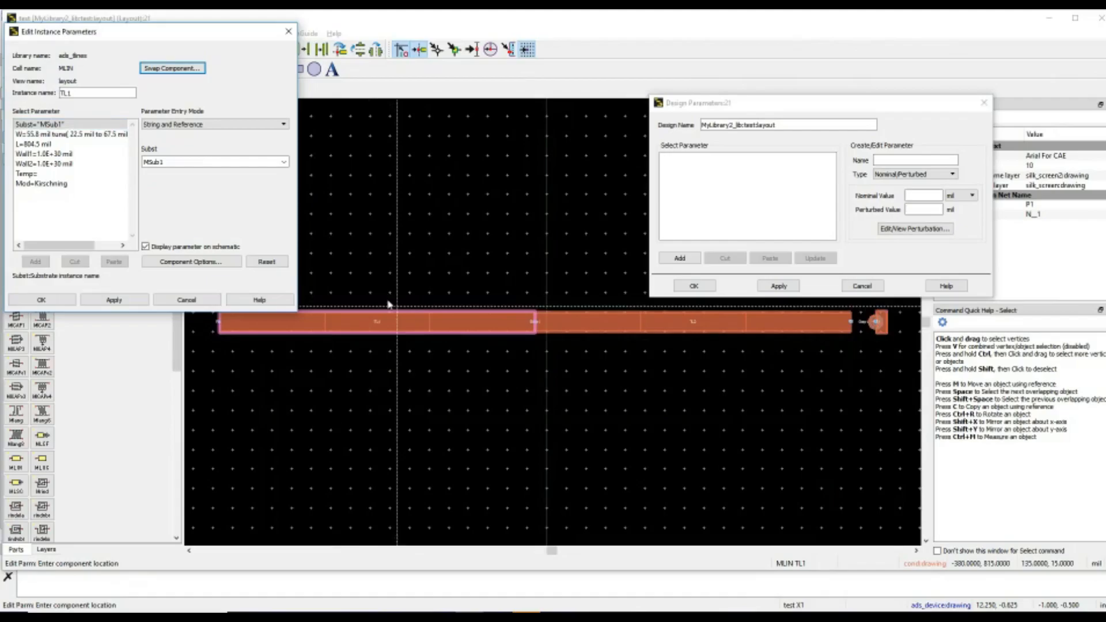
{"action": "left_click", "coordinate": [54, 134]}
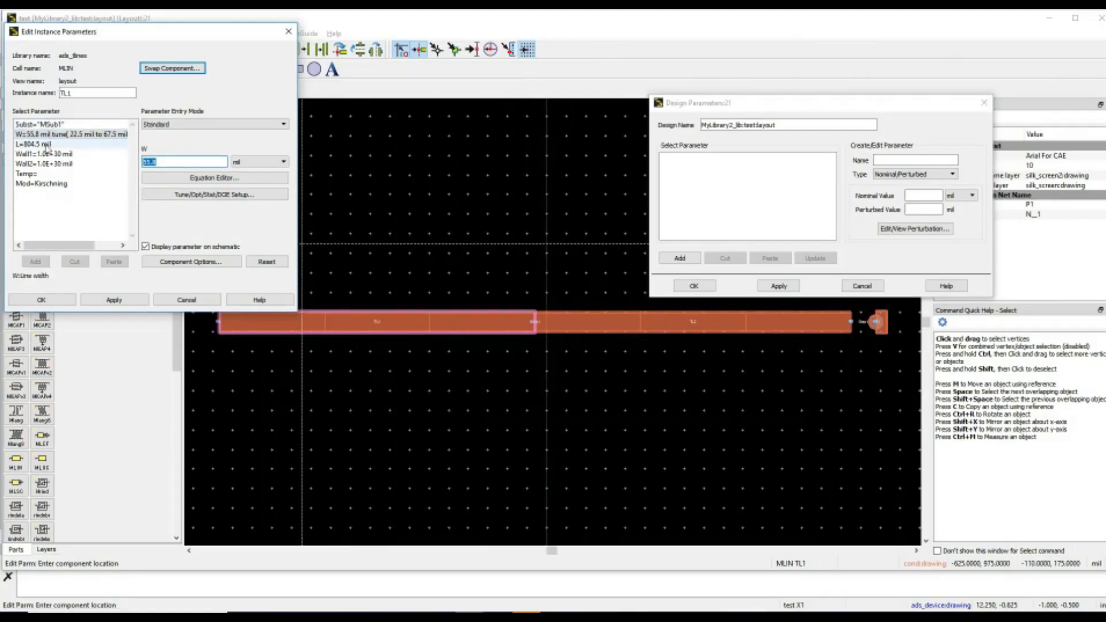
{"action": "left_click", "coordinate": [47, 144]}
{"action": "left_click", "coordinate": [66, 135]}
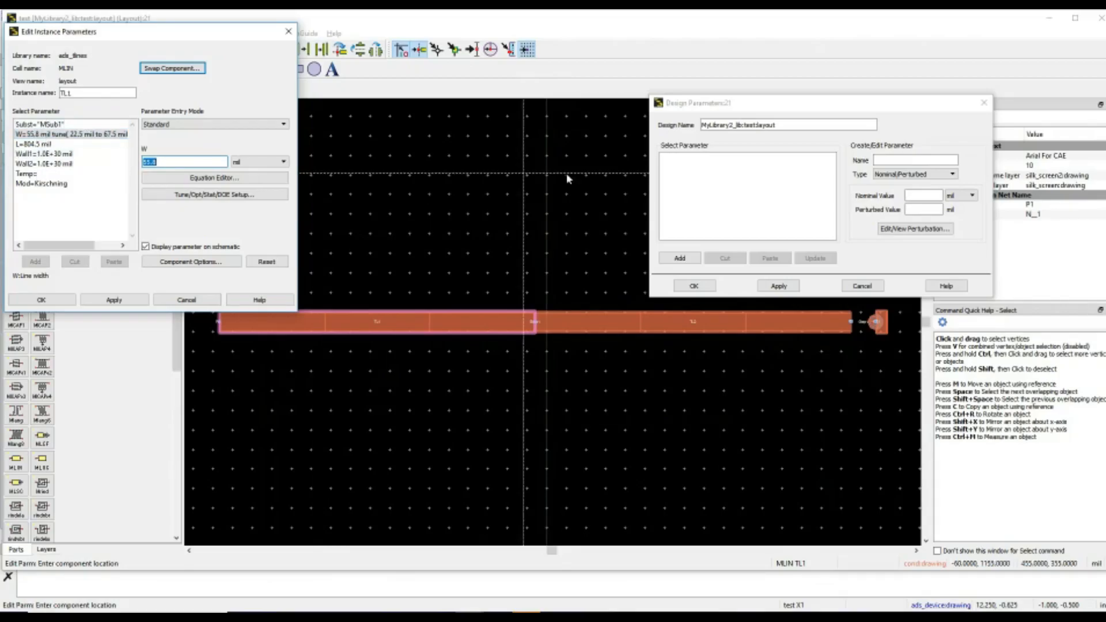
{"action": "left_click", "coordinate": [779, 160]}
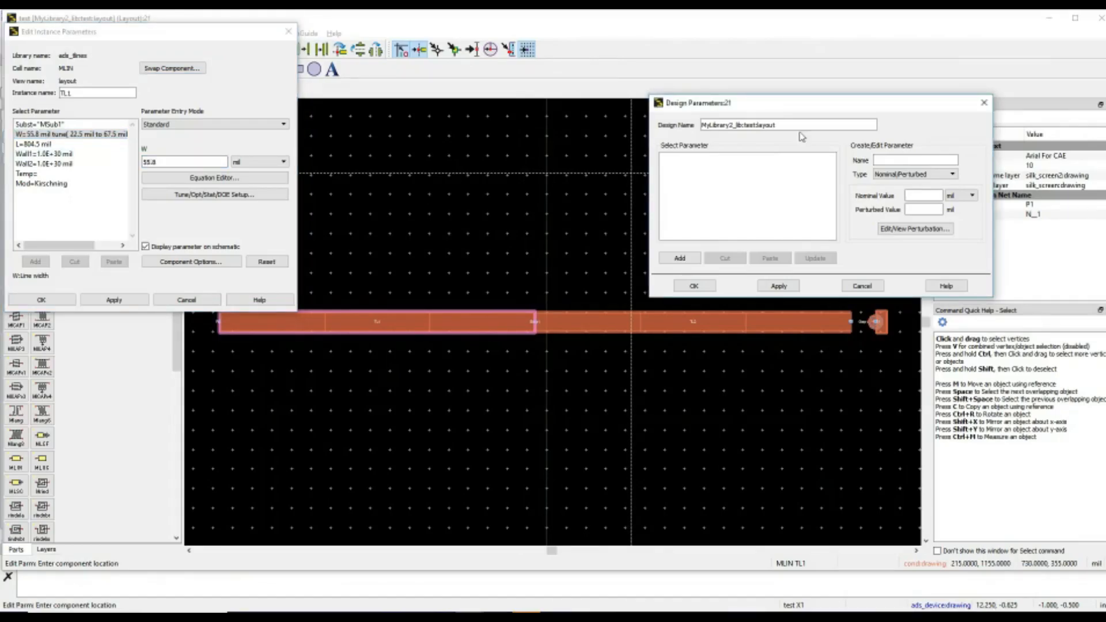
Set up a Subnetwork parameter named a1 and copy TL1's width 55.8 for its default.
{"action": "left_click", "coordinate": [908, 159]}
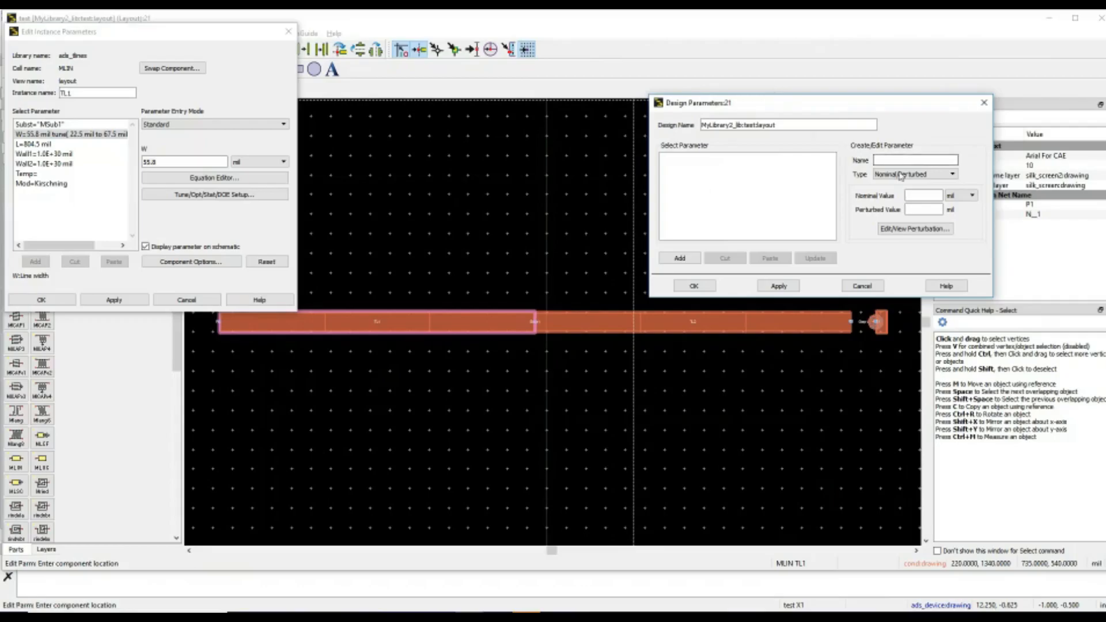
{"action": "left_click", "coordinate": [912, 175]}
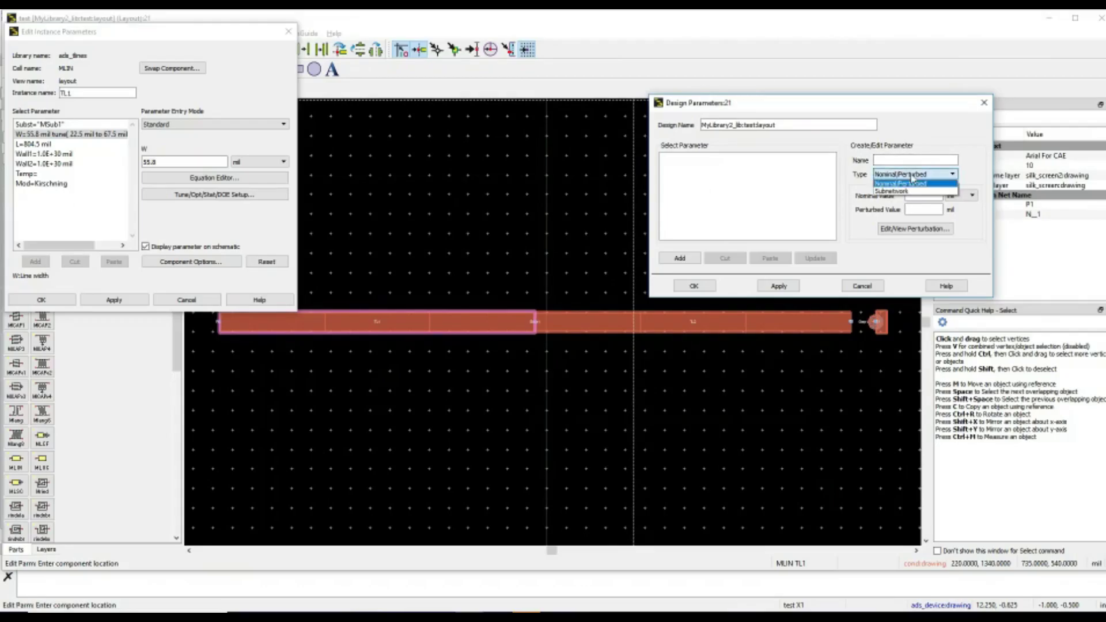
{"action": "left_click", "coordinate": [904, 192]}
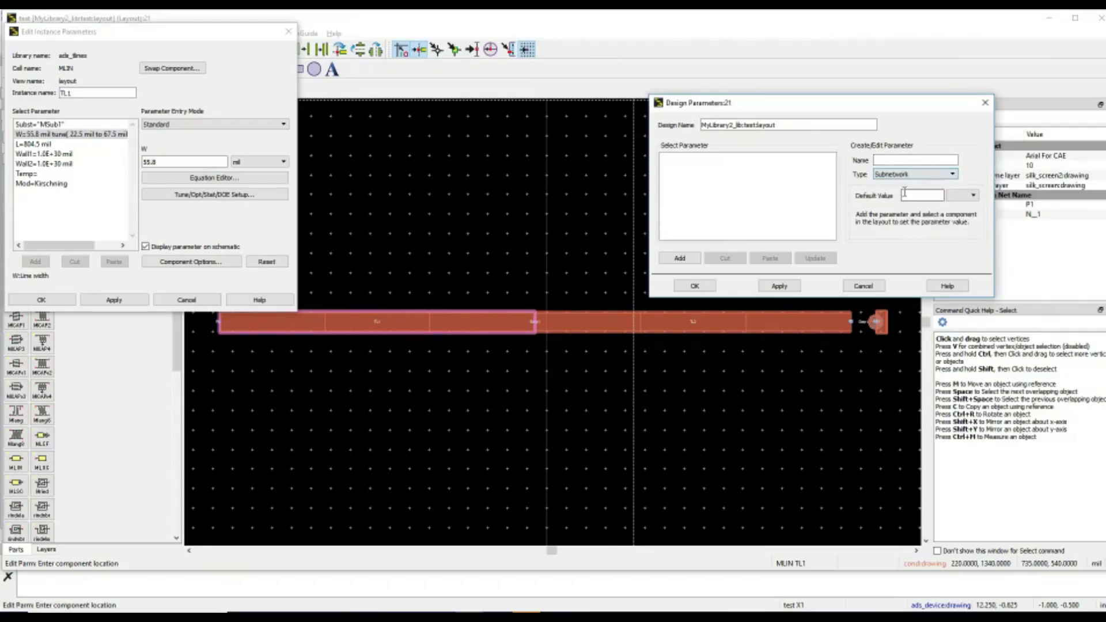
{"action": "left_click", "coordinate": [899, 159]}
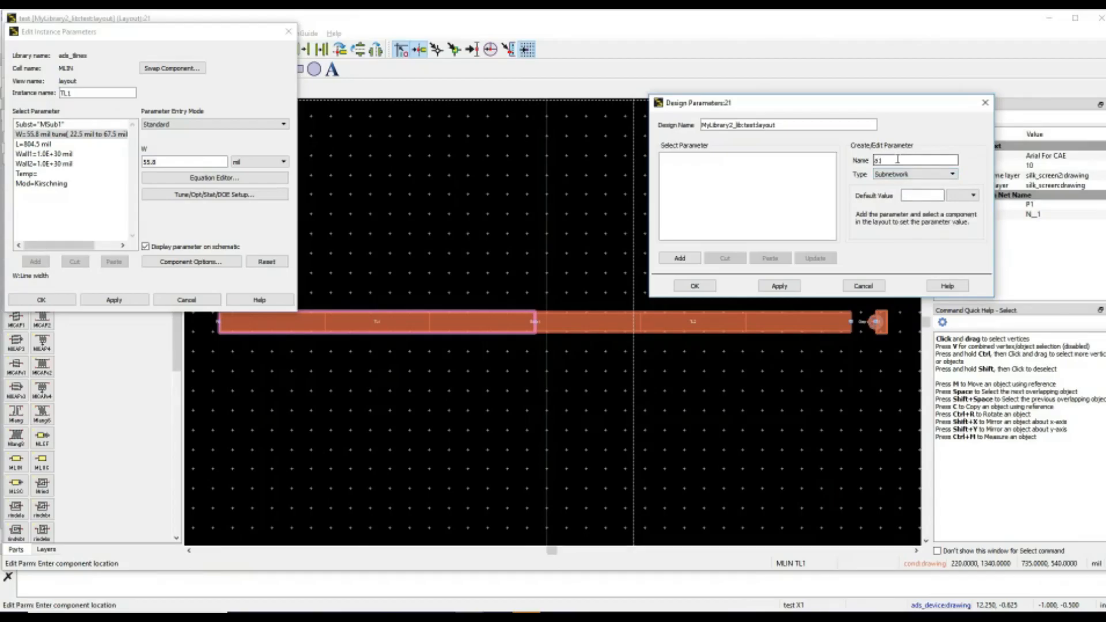
{"action": "type", "text": "a1"}
{"action": "left_click", "coordinate": [909, 196]}
{"action": "double_click", "coordinate": [155, 163]}
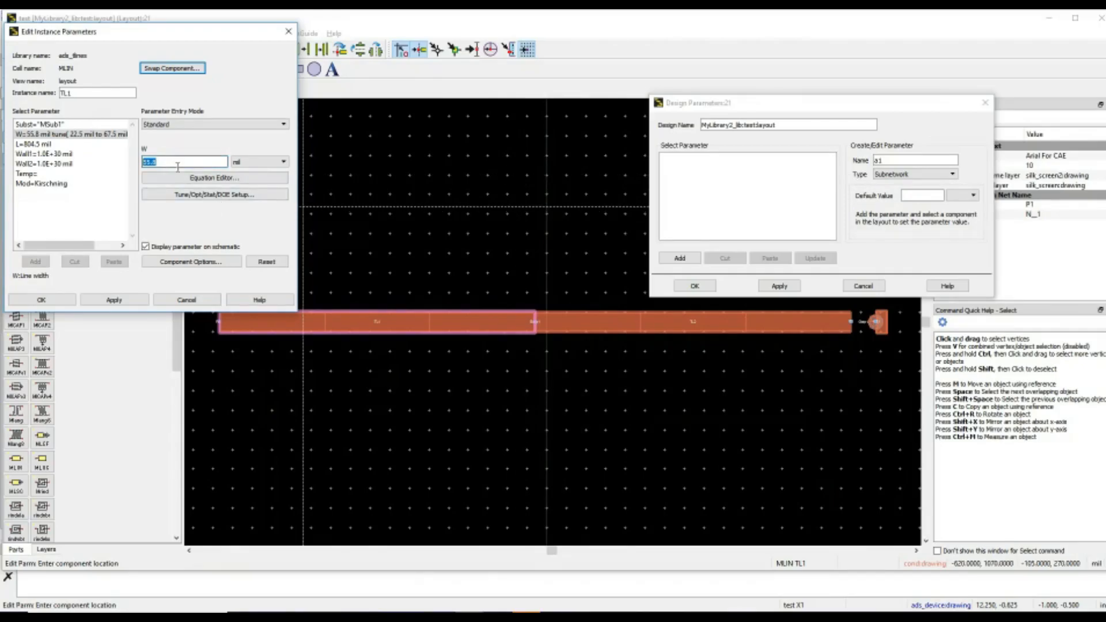
Enter default value 55.8 for a1 and add it to the design parameter list.
{"action": "left_click", "coordinate": [915, 196]}
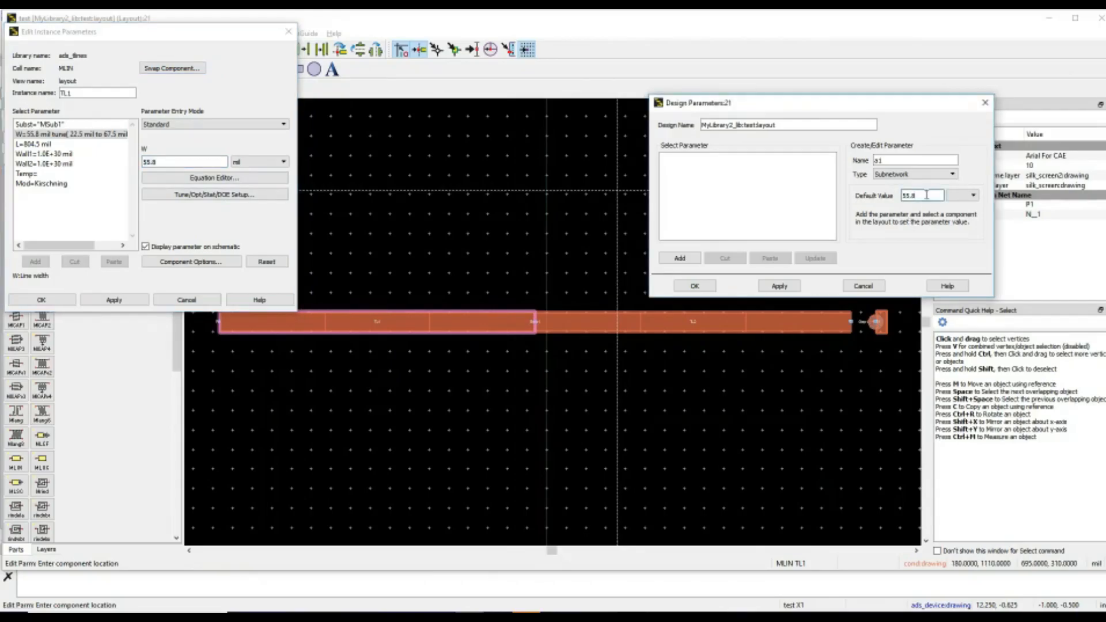
{"action": "left_click", "coordinate": [885, 161]}
{"action": "left_click", "coordinate": [923, 195]}
{"action": "left_click", "coordinate": [679, 258]}
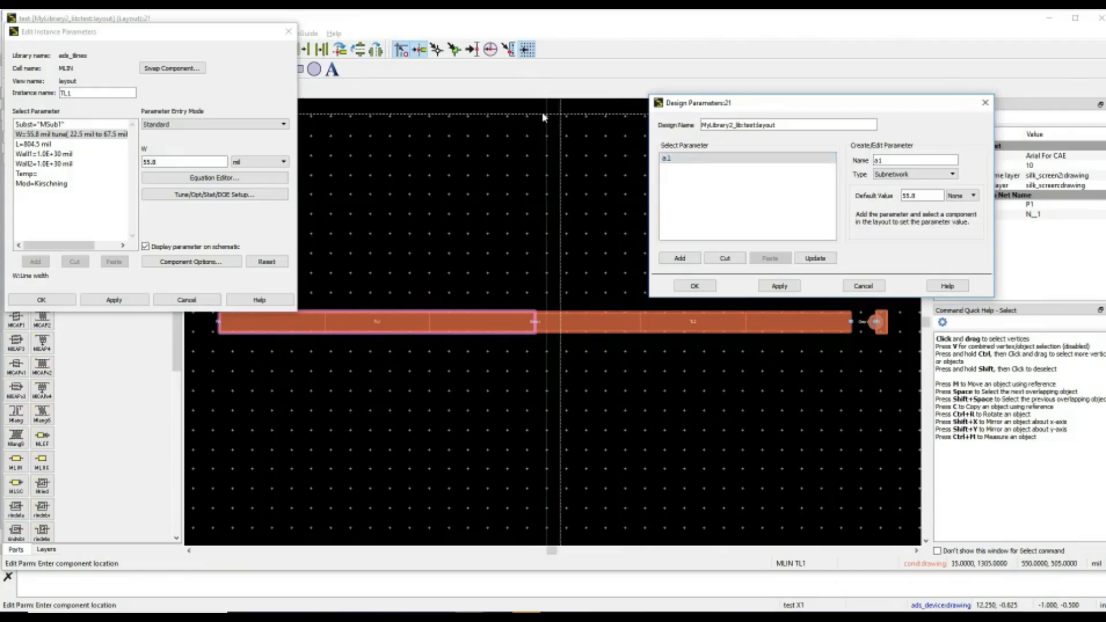
Apply the design parameter changes, with a second parameter b1 defined.
{"action": "left_click", "coordinate": [671, 158]}
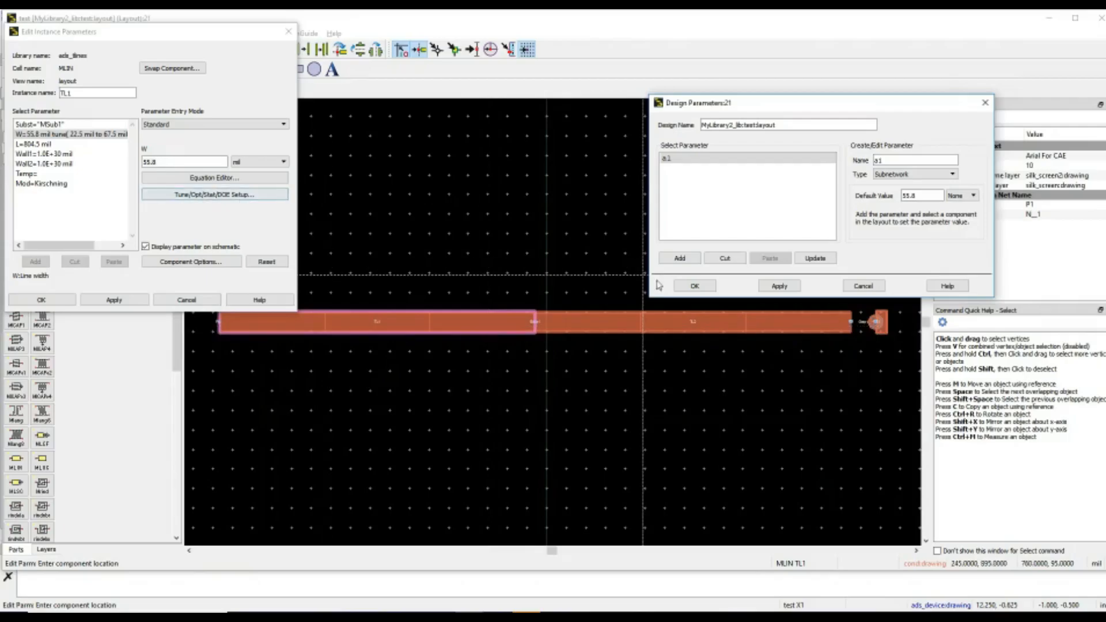
{"action": "left_click", "coordinate": [780, 286]}
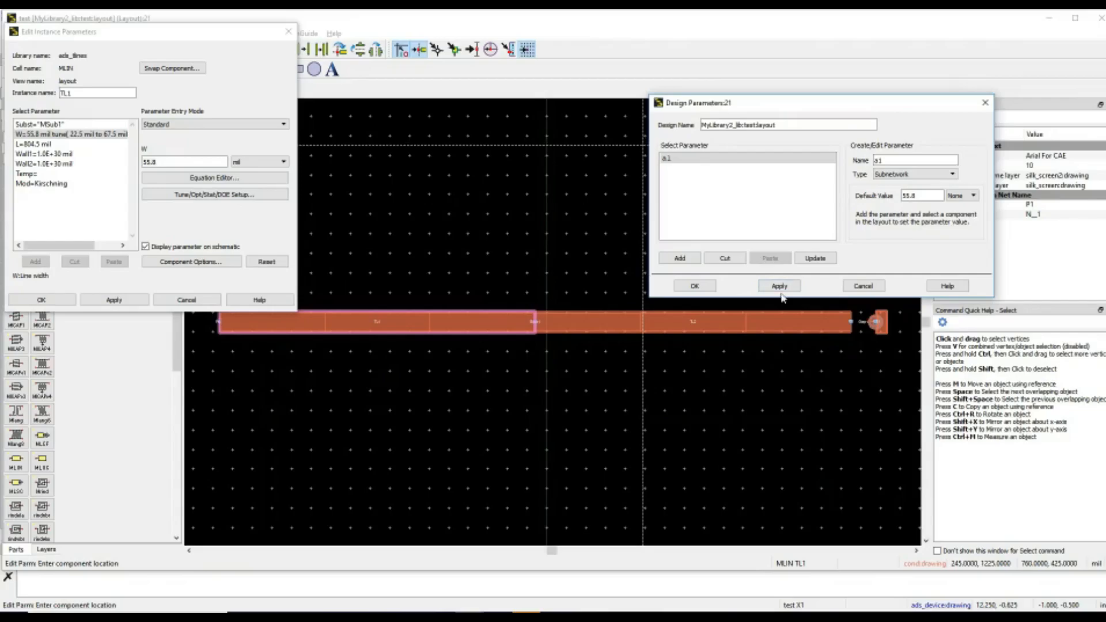
{"action": "left_click", "coordinate": [670, 162]}
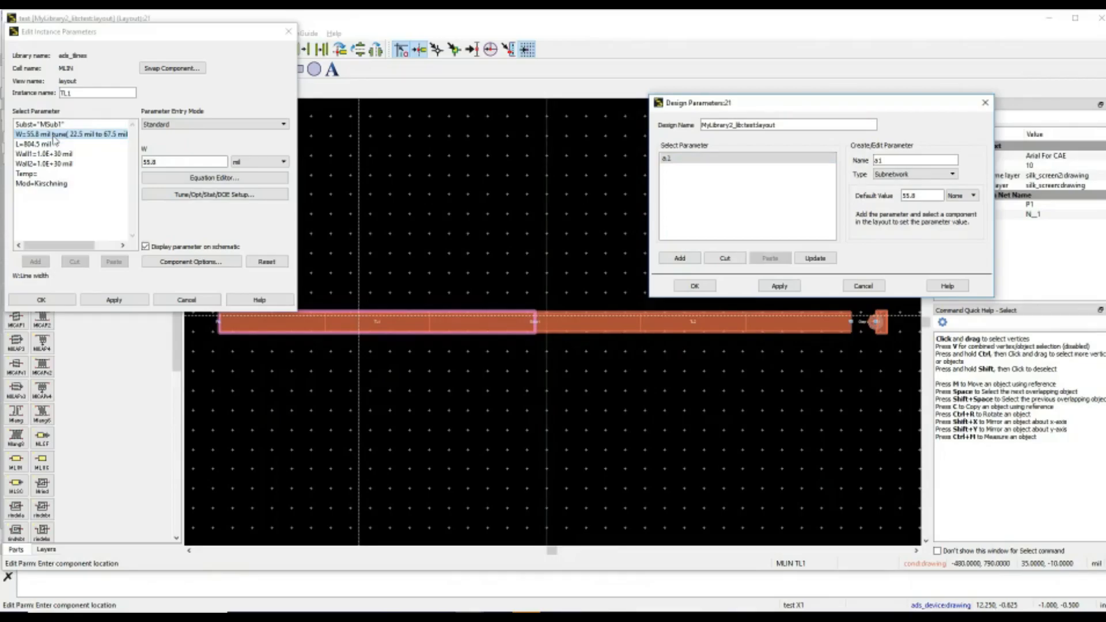
Replace TL1's width value with a1 in mil units.
{"action": "double_click", "coordinate": [151, 162]}
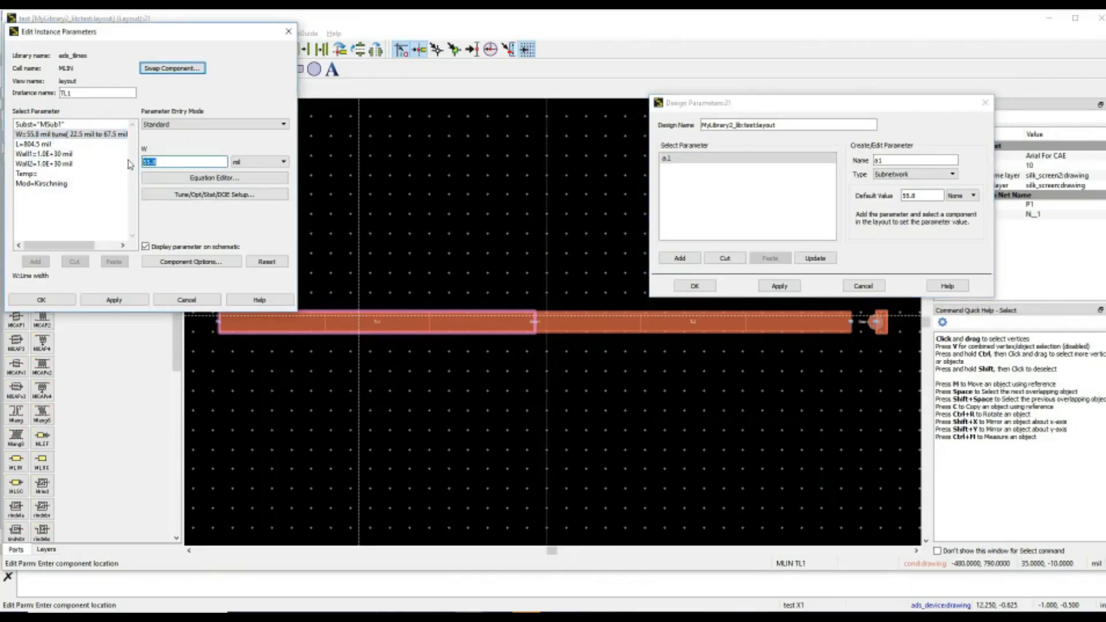
{"action": "type", "text": "a1"}
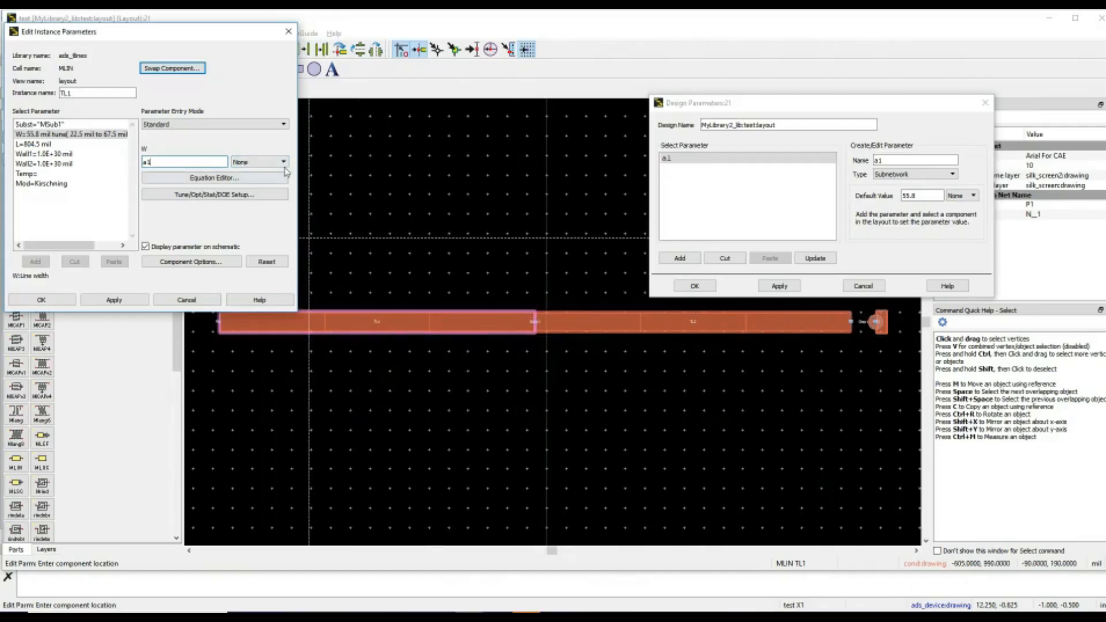
{"action": "left_click", "coordinate": [285, 163]}
{"action": "left_click", "coordinate": [256, 211]}
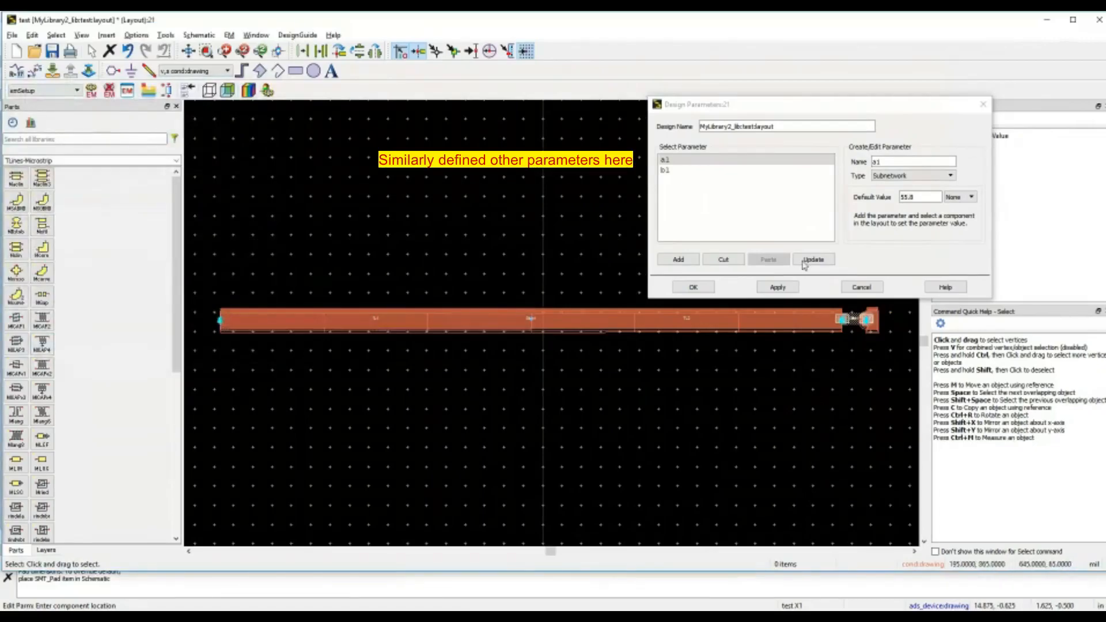
Open TL2's parameters and add design parameter a2 with value 54.
{"action": "double_click", "coordinate": [589, 321]}
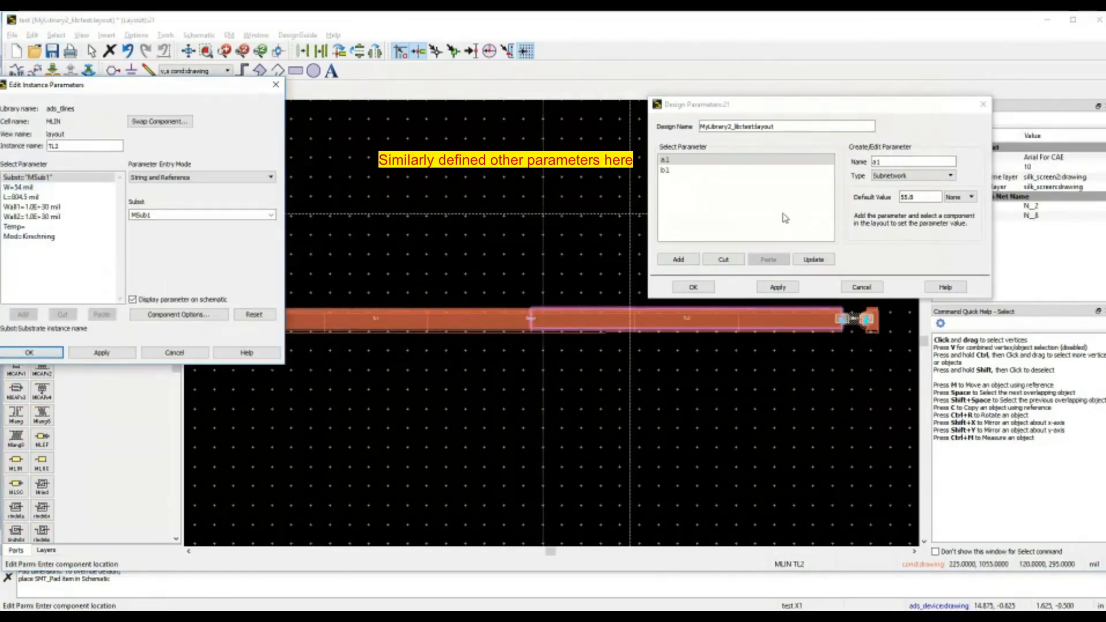
{"action": "left_click", "coordinate": [21, 187]}
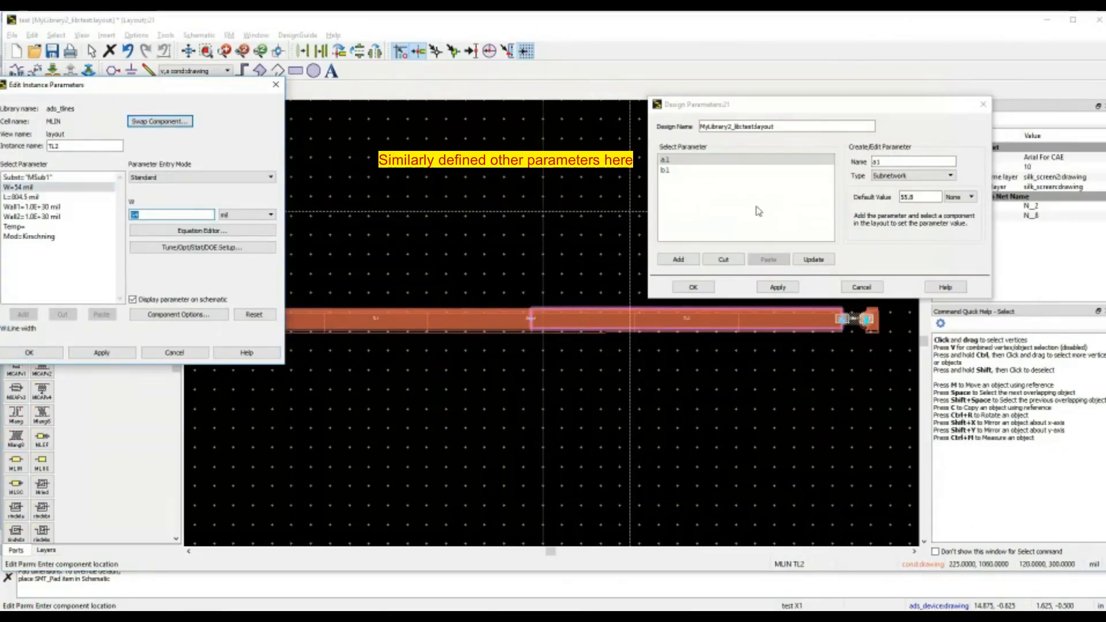
{"action": "left_click", "coordinate": [700, 171]}
{"action": "double_click", "coordinate": [915, 163]}
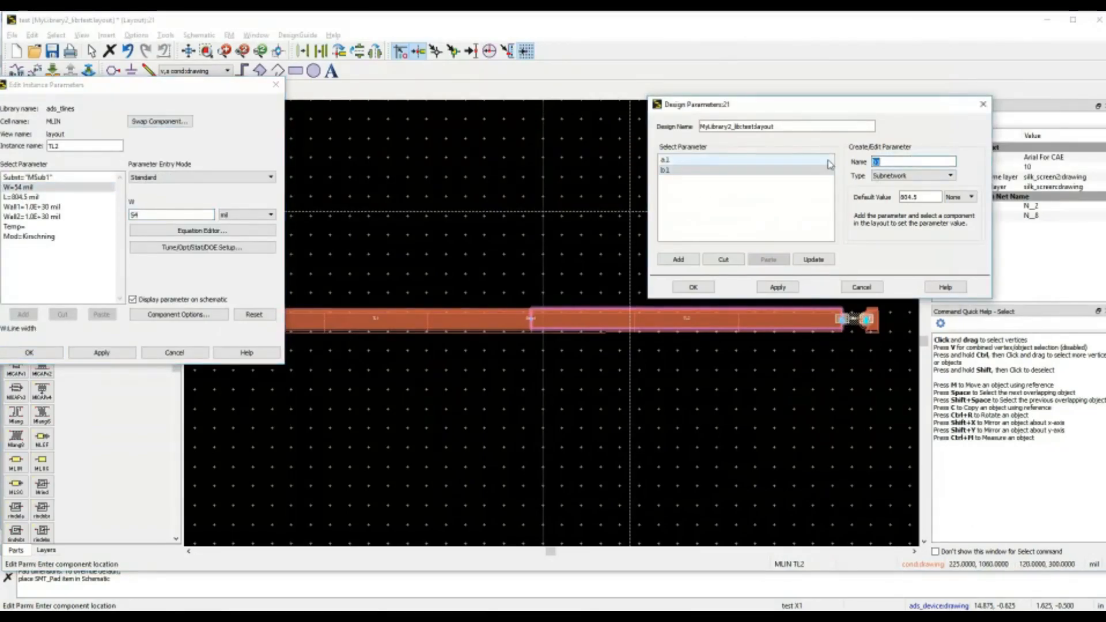
{"action": "double_click", "coordinate": [910, 197]}
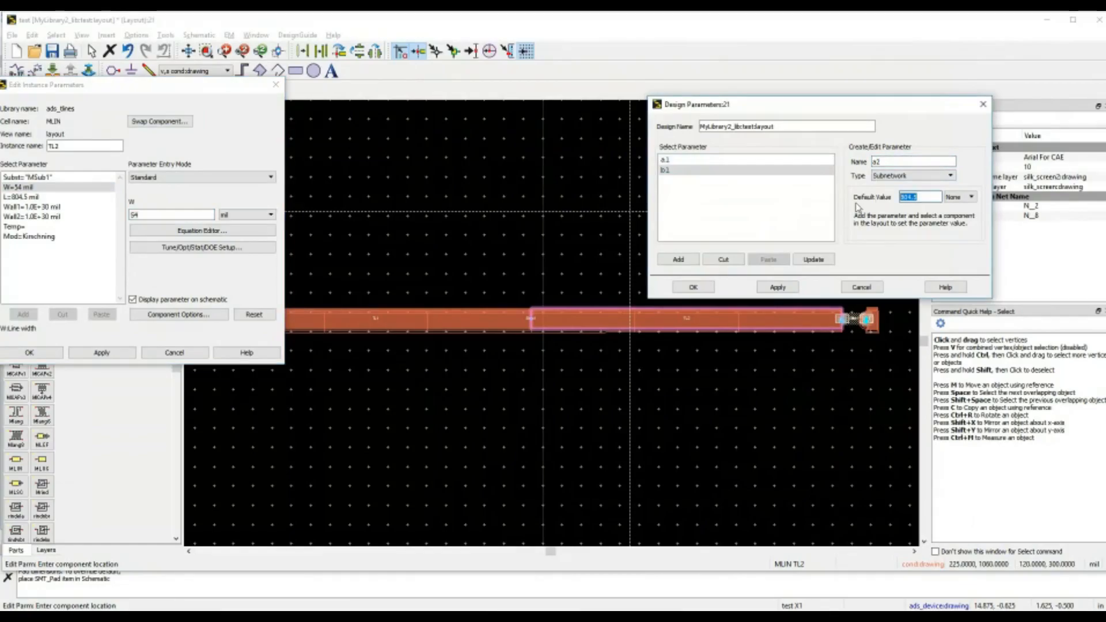
{"action": "type", "text": "54"}
{"action": "left_click", "coordinate": [679, 259]}
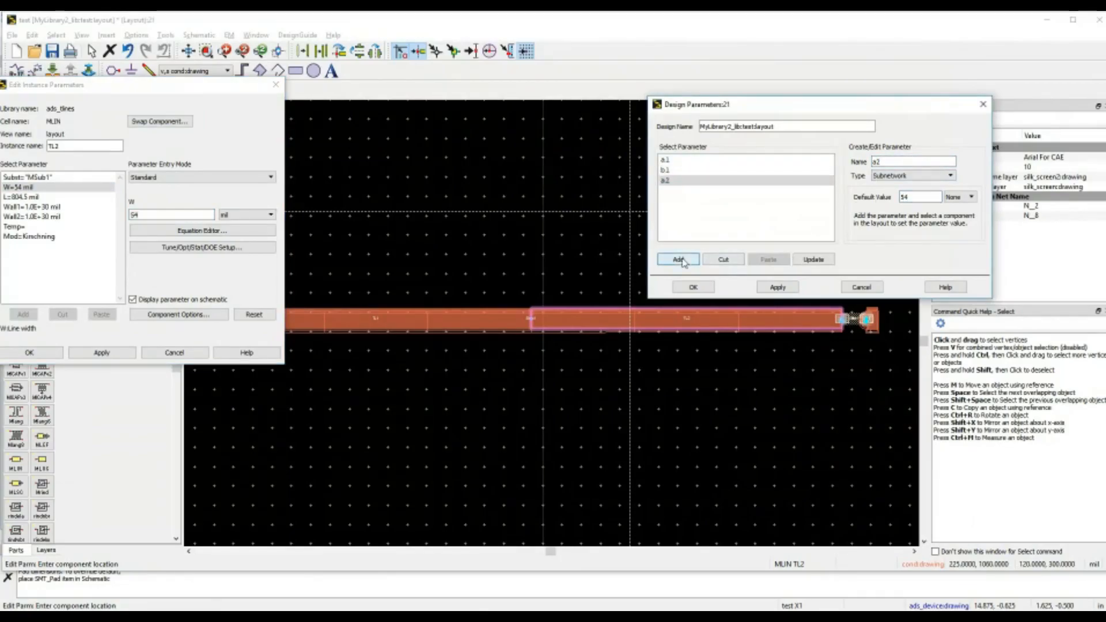
Add design parameter b2 with default 804.5 and apply the changes.
{"action": "double_click", "coordinate": [915, 163]}
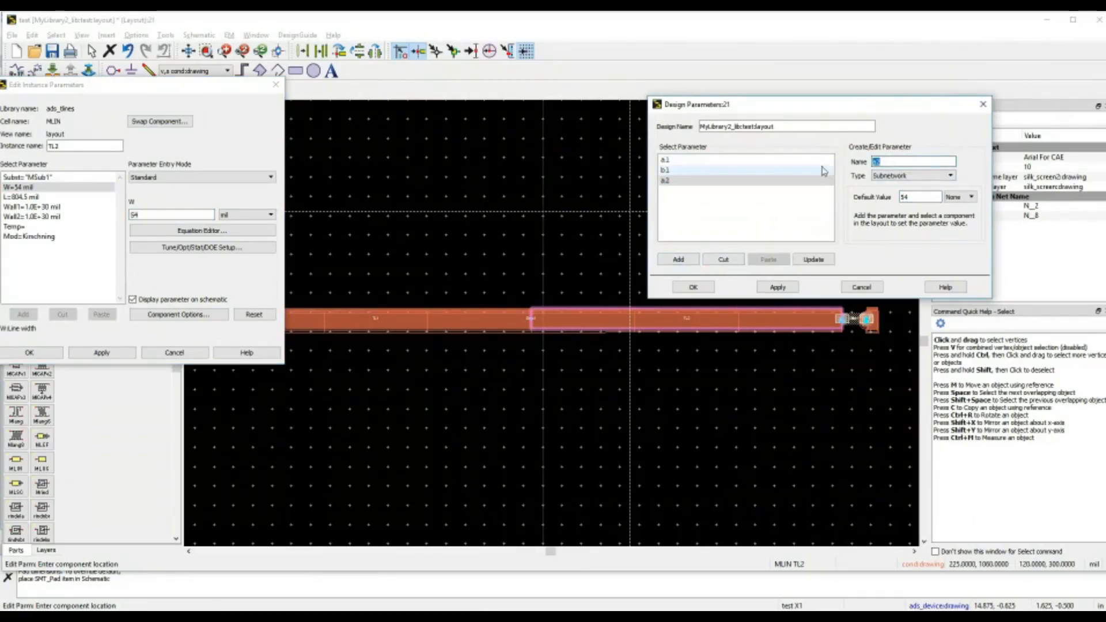
{"action": "type", "text": "b2"}
{"action": "double_click", "coordinate": [910, 197]}
{"action": "type", "text": "804.5"}
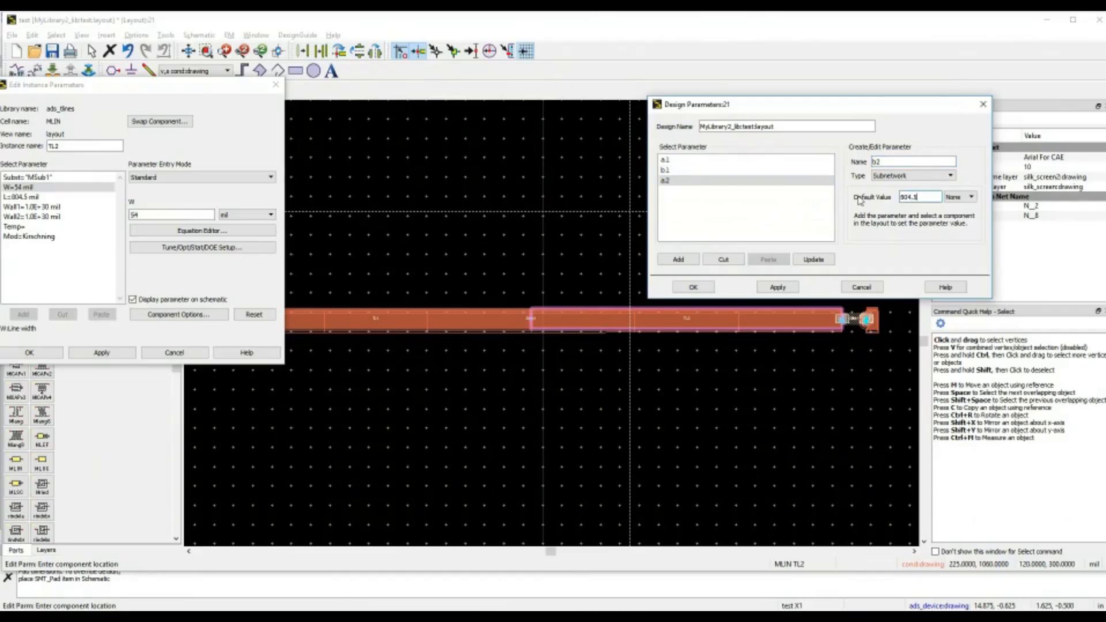
{"action": "left_click", "coordinate": [679, 259]}
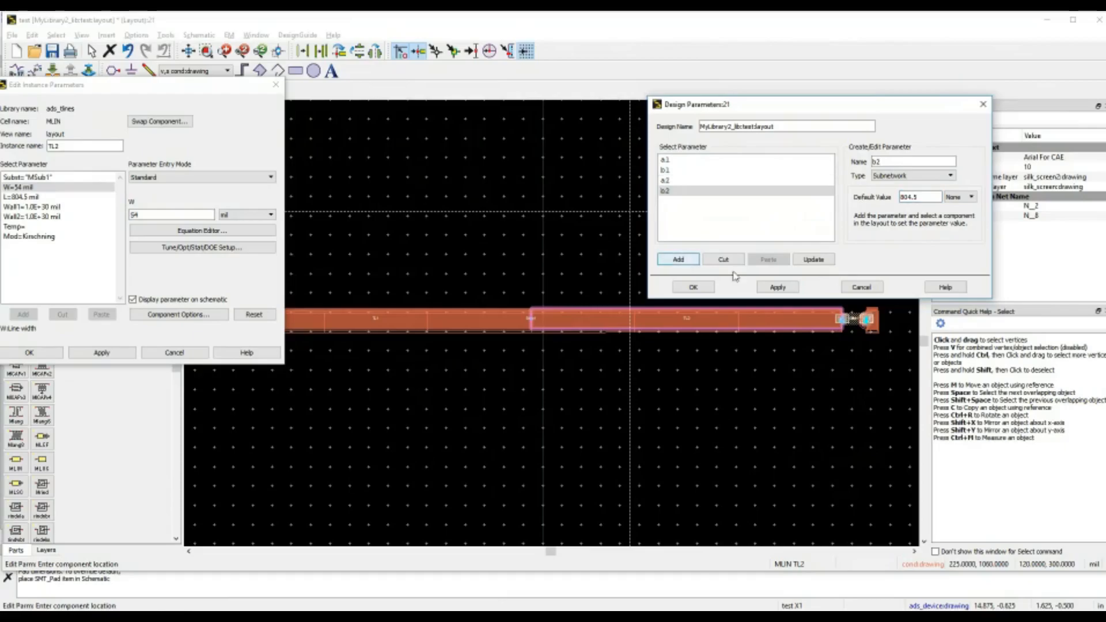
{"action": "left_click", "coordinate": [778, 287]}
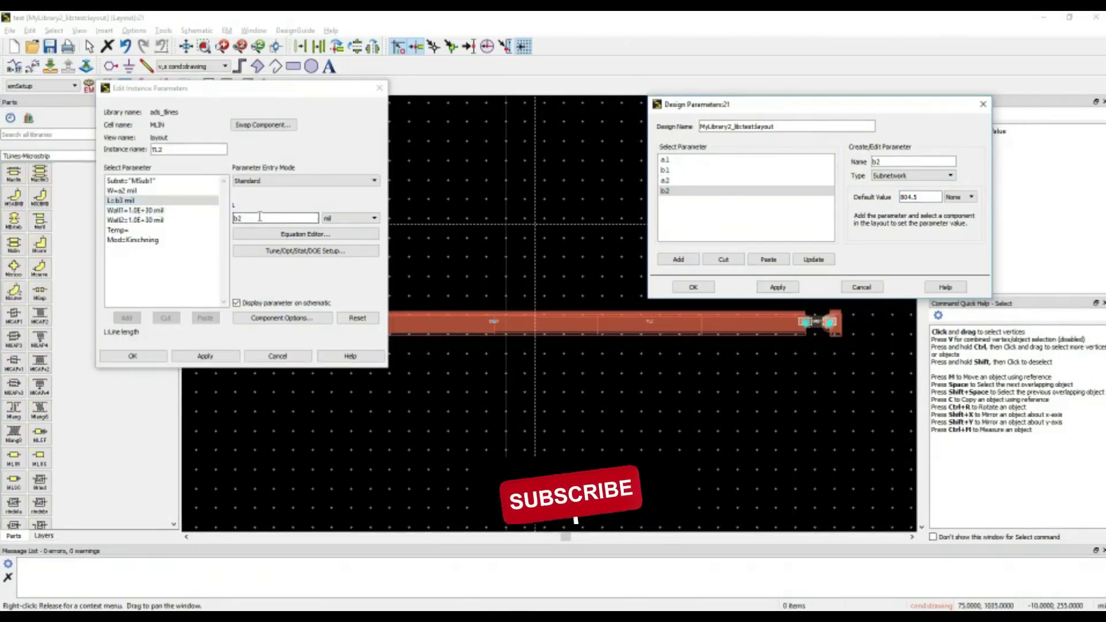
Set TL2's width and length to a2 and b2 and confirm the edits.
{"action": "double_click", "coordinate": [260, 217]}
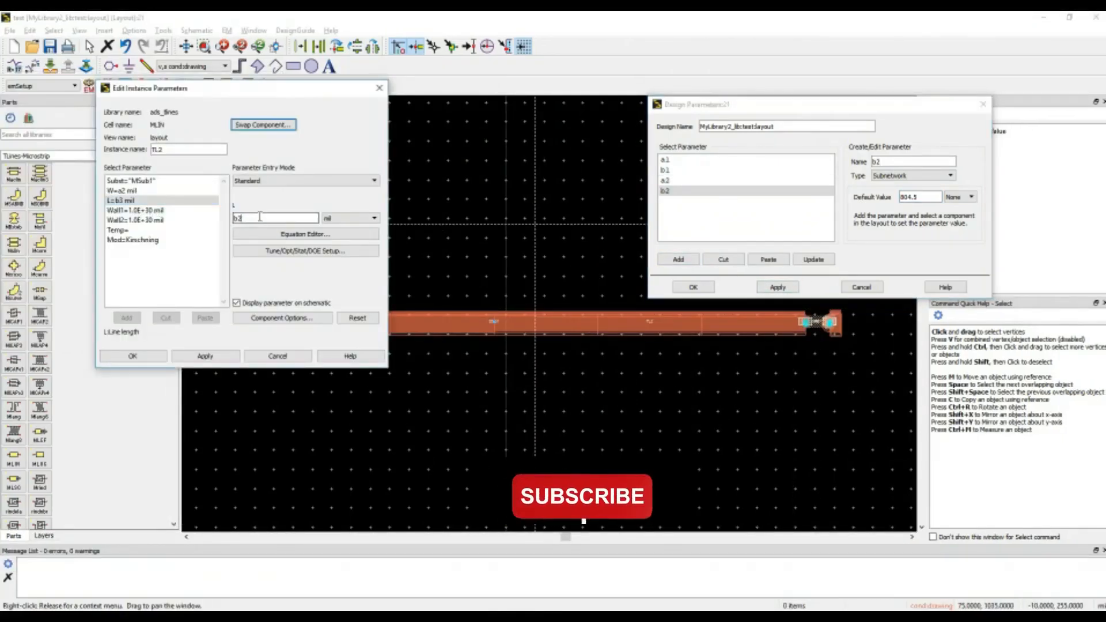
{"action": "left_click", "coordinate": [205, 356]}
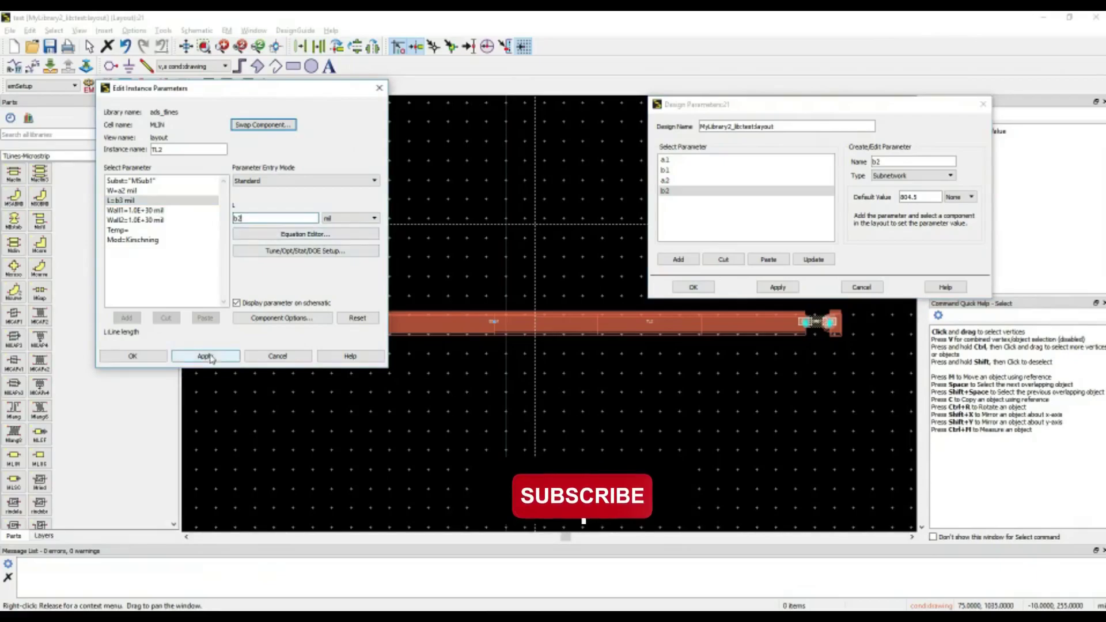
{"action": "left_click", "coordinate": [132, 356]}
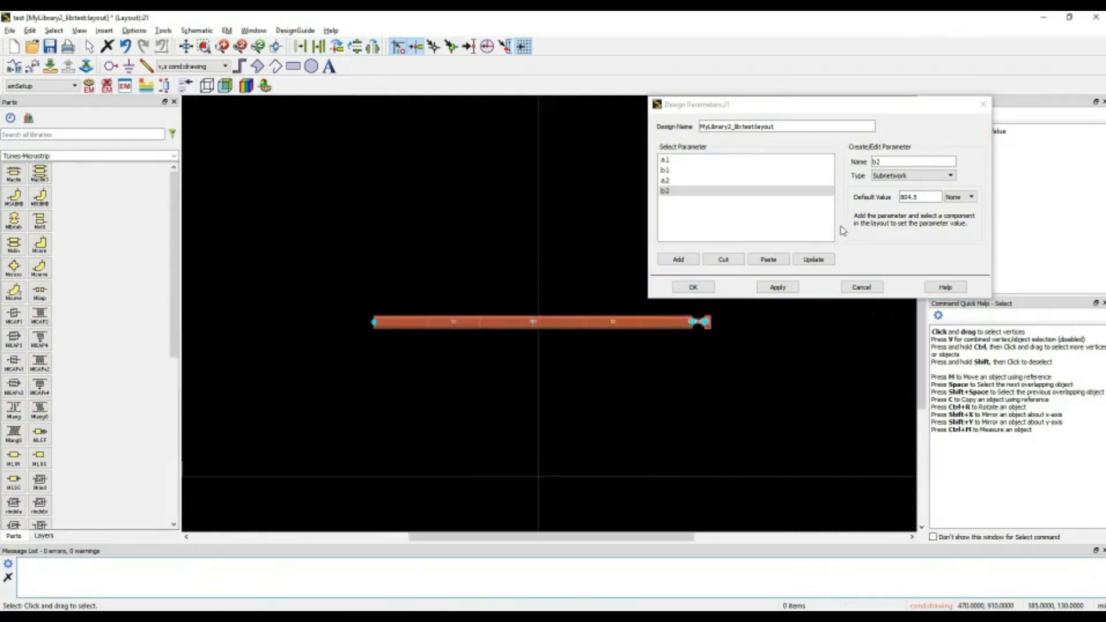
Review parameter a1 and close the Design Parameters window.
{"action": "left_click", "coordinate": [695, 287]}
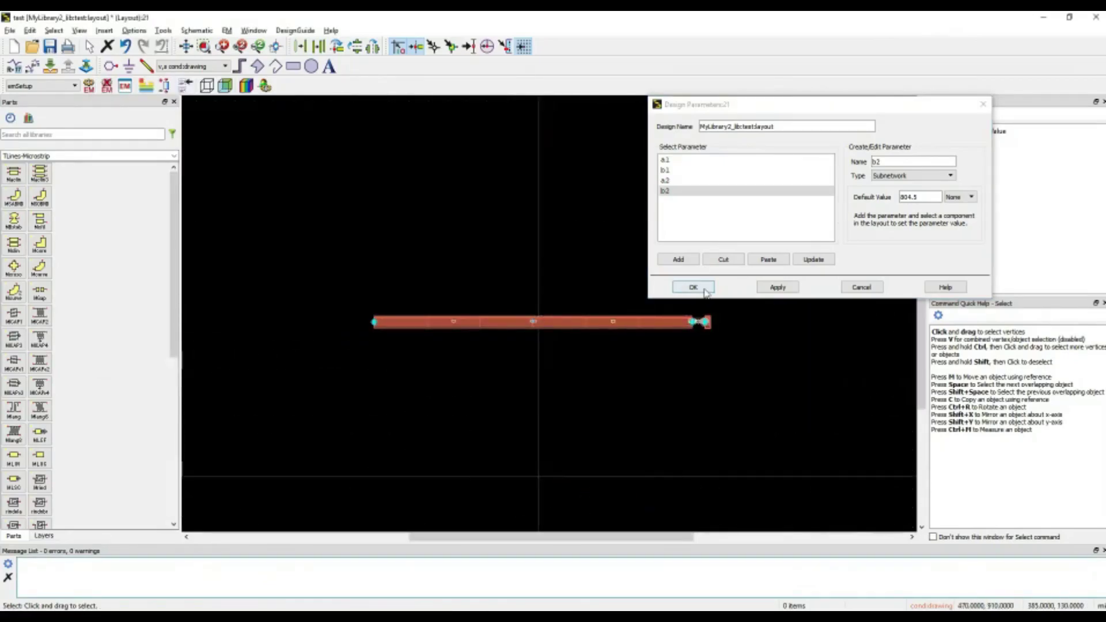
{"action": "left_click", "coordinate": [699, 159]}
{"action": "left_click", "coordinate": [694, 288]}
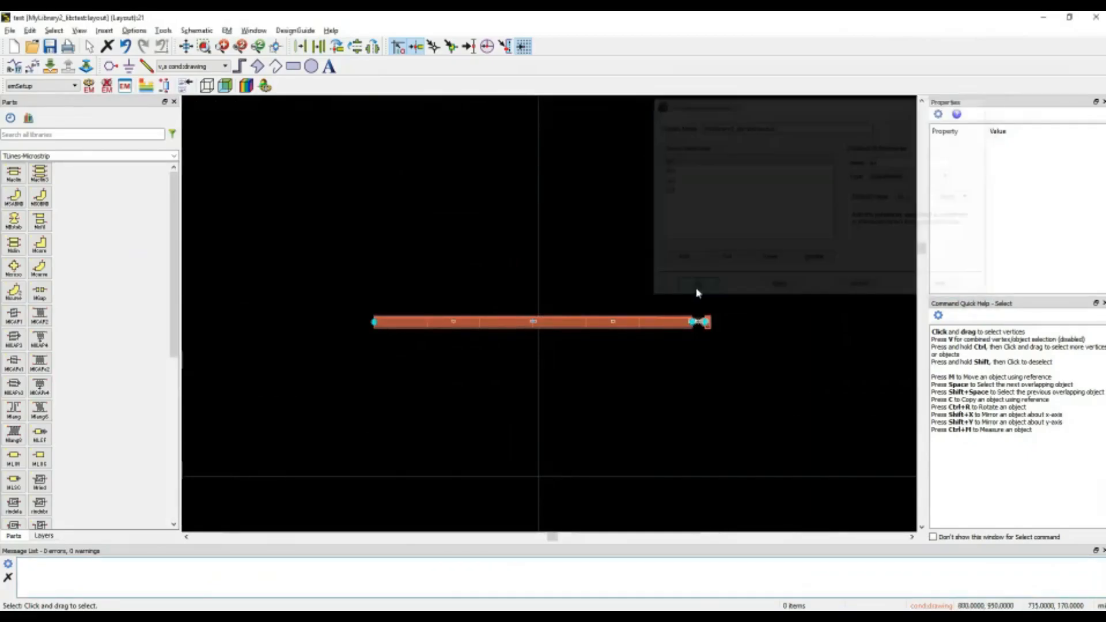
{"action": "scroll", "coordinate": [608, 342], "scroll_direction": "up", "scroll_amount": 3}
{"action": "scroll", "coordinate": [608, 342], "scroll_direction": "up", "scroll_amount": 1}
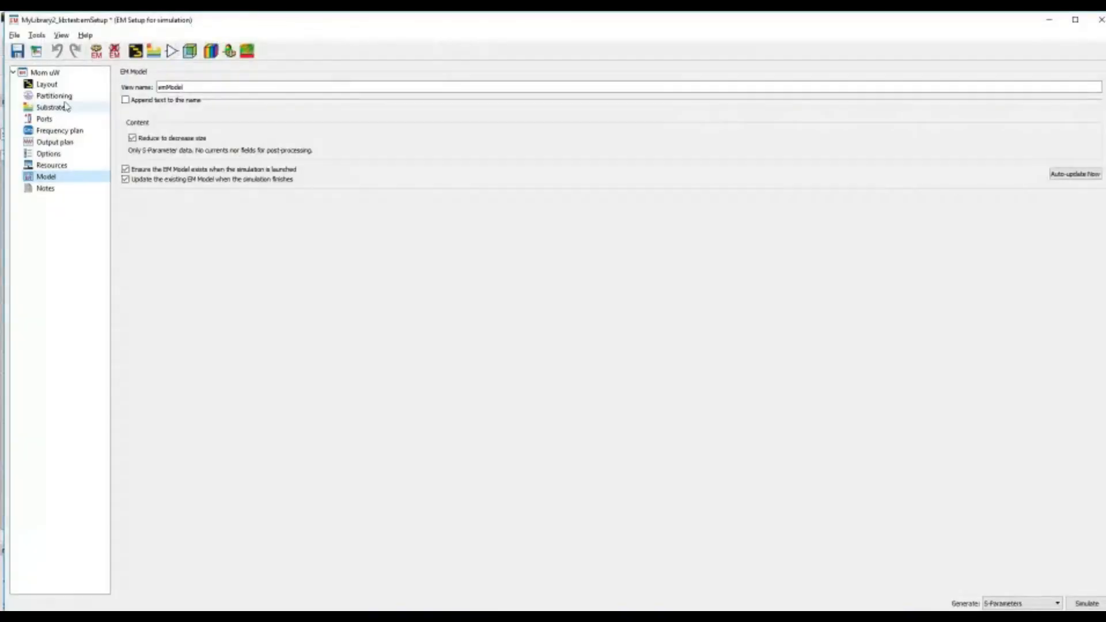
Review the EM Setup layout, partitioning, substrate, frequency plan and model pages.
{"action": "left_click", "coordinate": [47, 84]}
{"action": "left_click", "coordinate": [54, 96]}
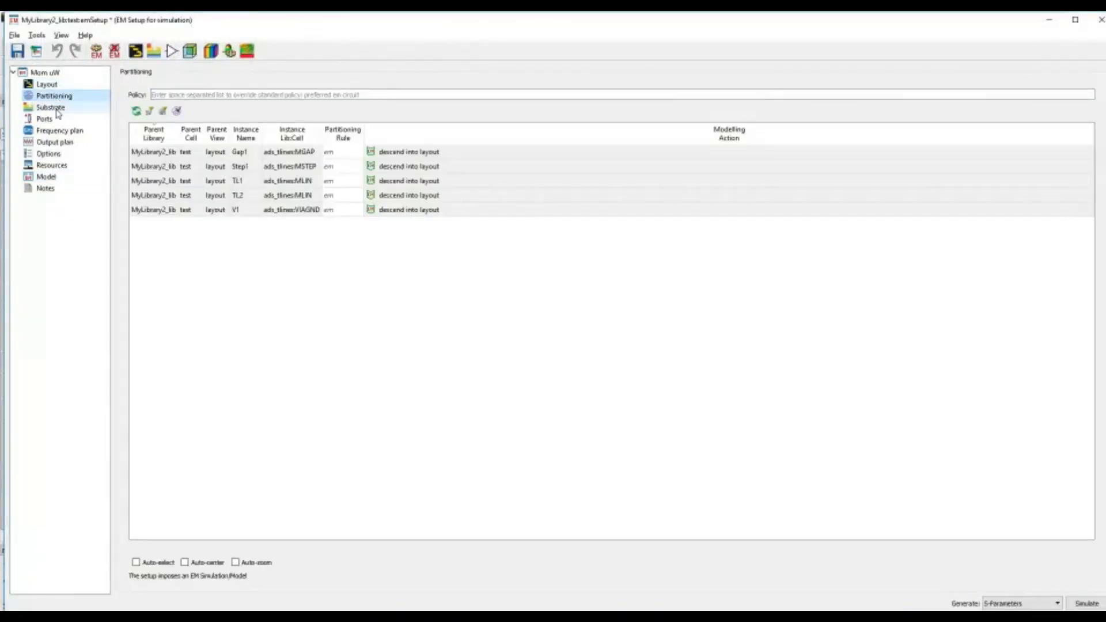
{"action": "left_click", "coordinate": [50, 107]}
{"action": "left_click", "coordinate": [60, 131]}
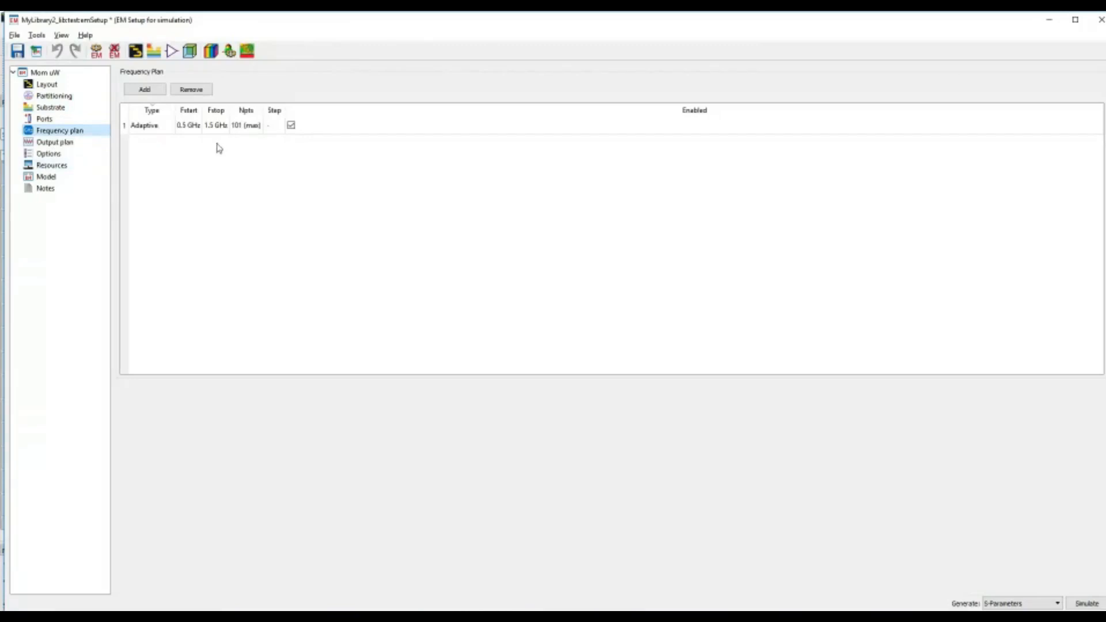
{"action": "left_click", "coordinate": [47, 176]}
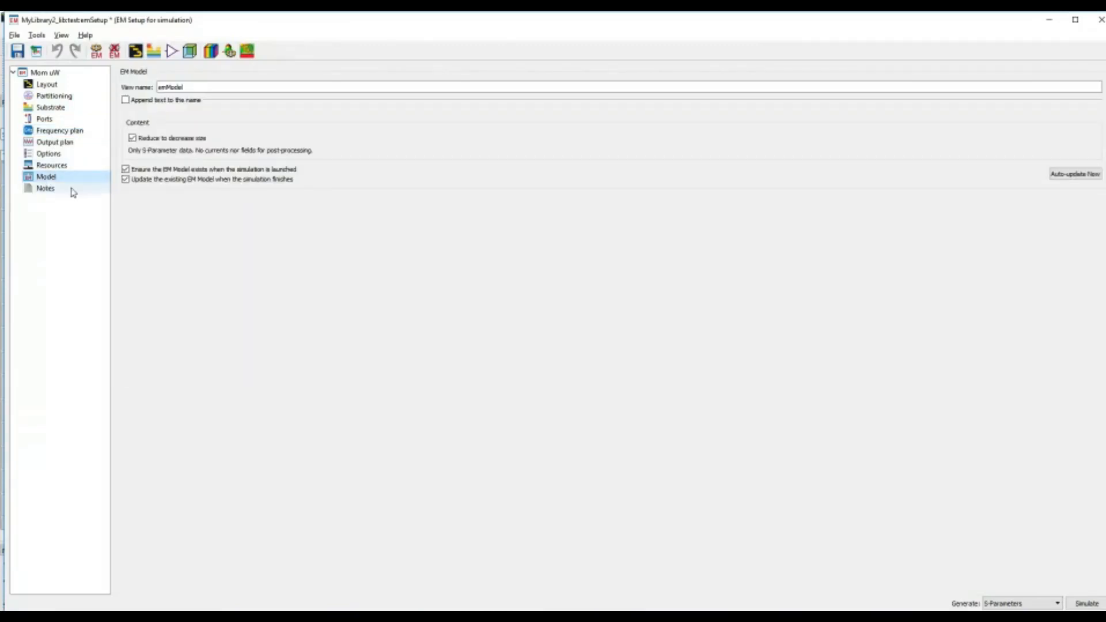
Regenerate the emModel with Auto-update Now, saving the setup and confirming success.
{"action": "left_click", "coordinate": [1075, 174]}
{"action": "left_click", "coordinate": [564, 338]}
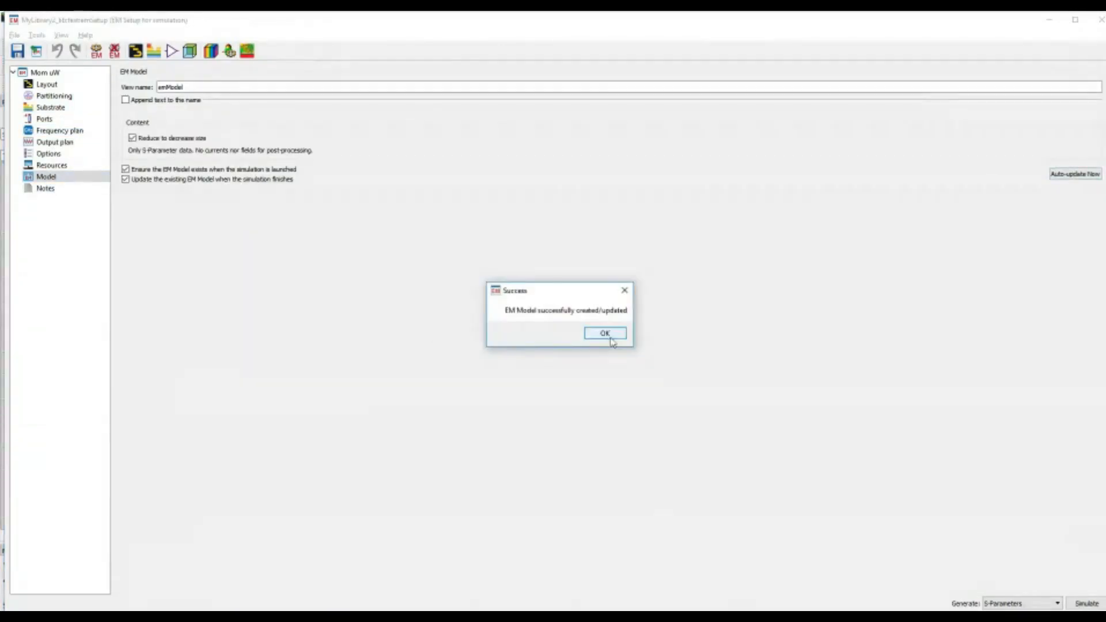
{"action": "left_click", "coordinate": [610, 335]}
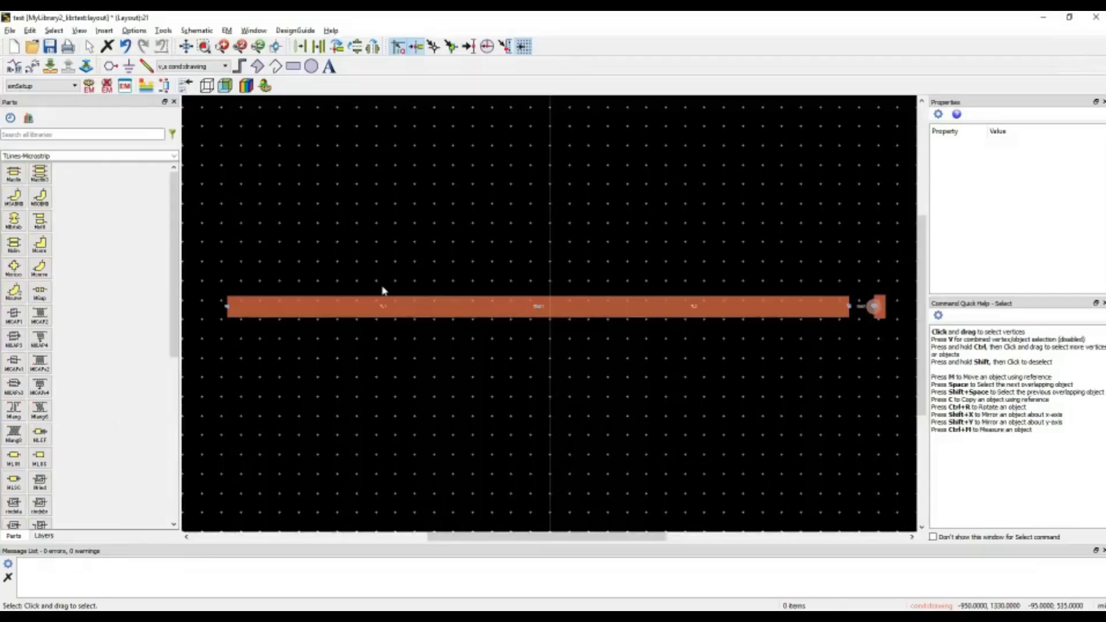
Run the Momentum EM simulation, overwriting dataset test_MomUW, then switch to the test_layout schematic.
{"action": "left_click", "coordinate": [127, 86]}
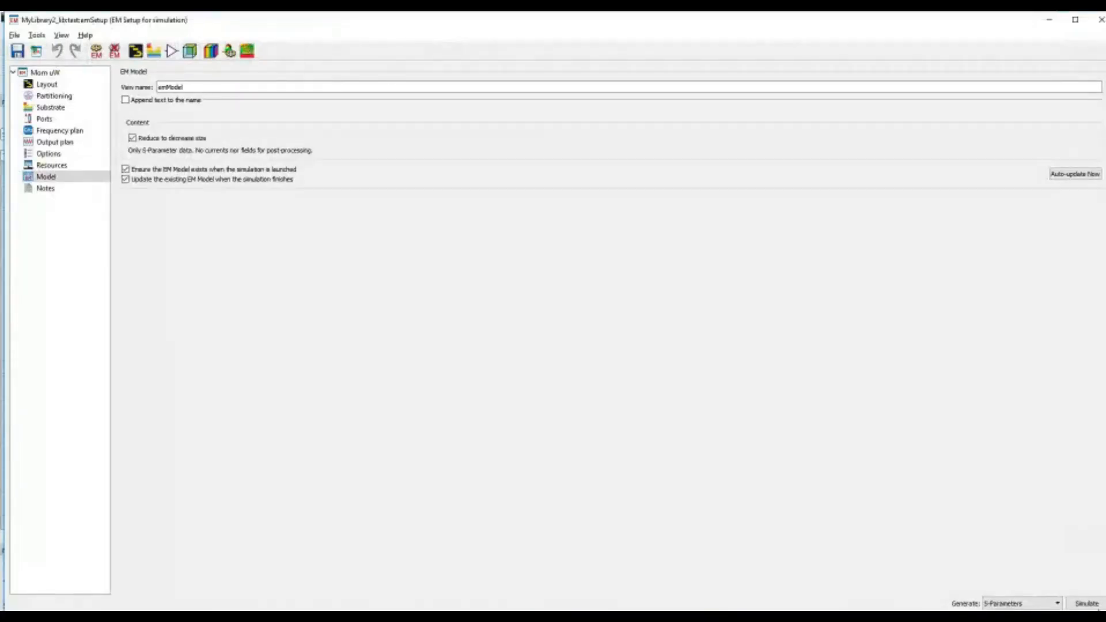
{"action": "left_click", "coordinate": [1085, 603]}
{"action": "left_click", "coordinate": [626, 353]}
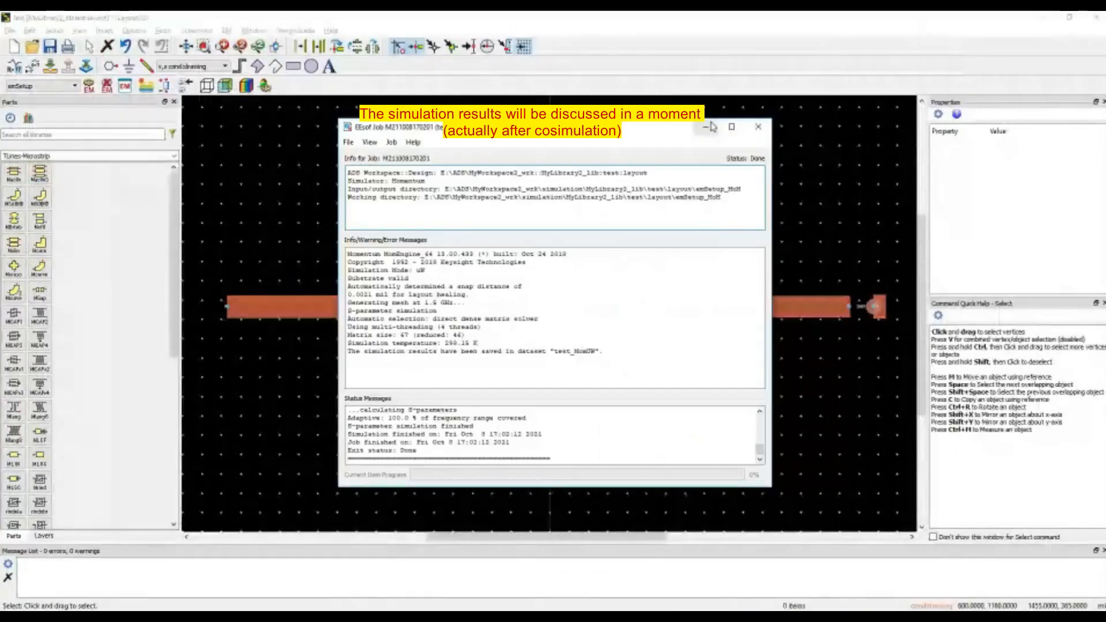
{"action": "left_click", "coordinate": [711, 127]}
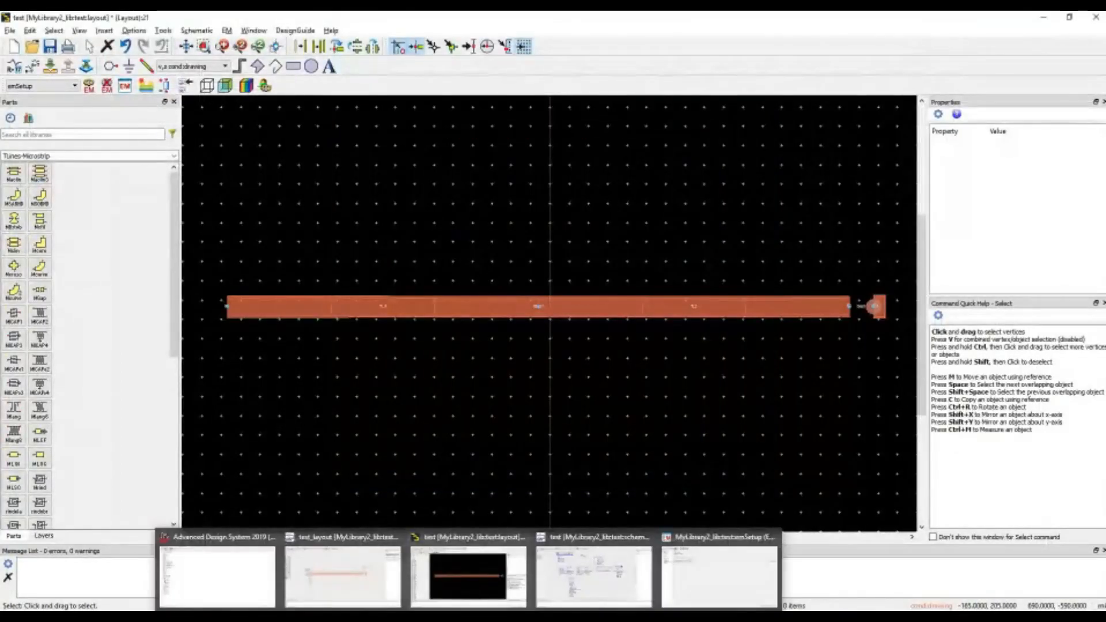
{"action": "left_click", "coordinate": [357, 585]}
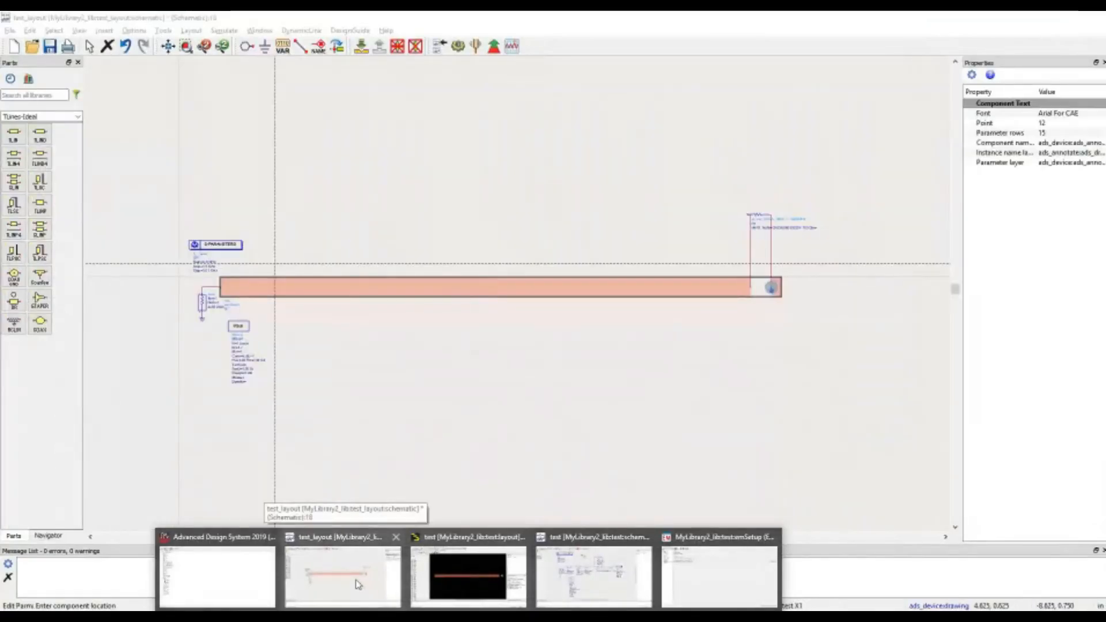
Delete the old transmission-line layout component from the schematic.
{"action": "left_click", "coordinate": [357, 586]}
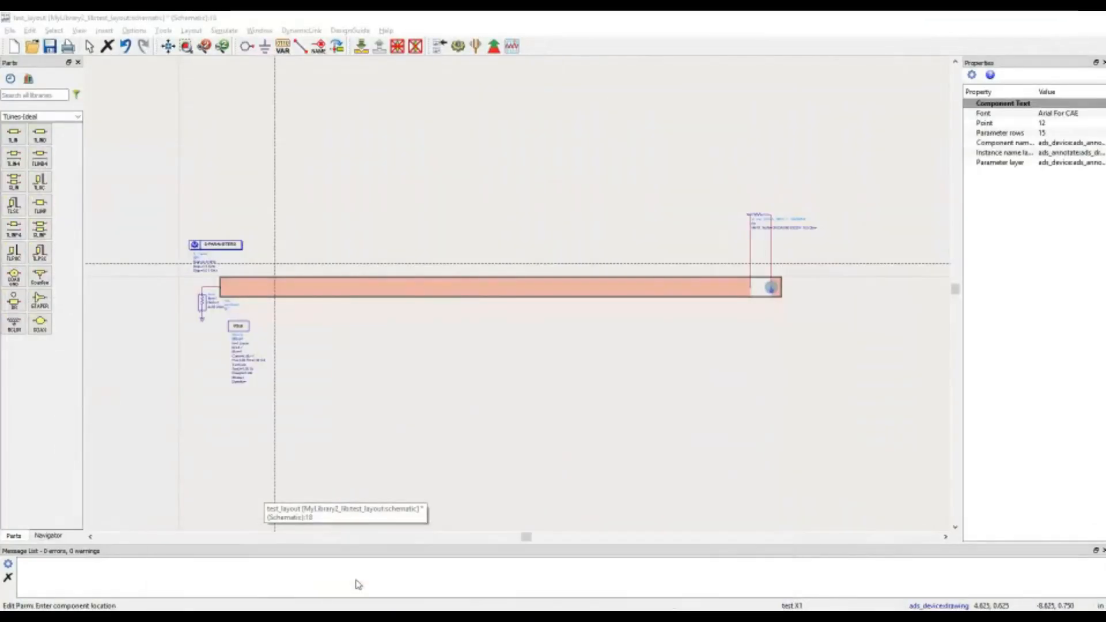
{"action": "key", "text": "Delete"}
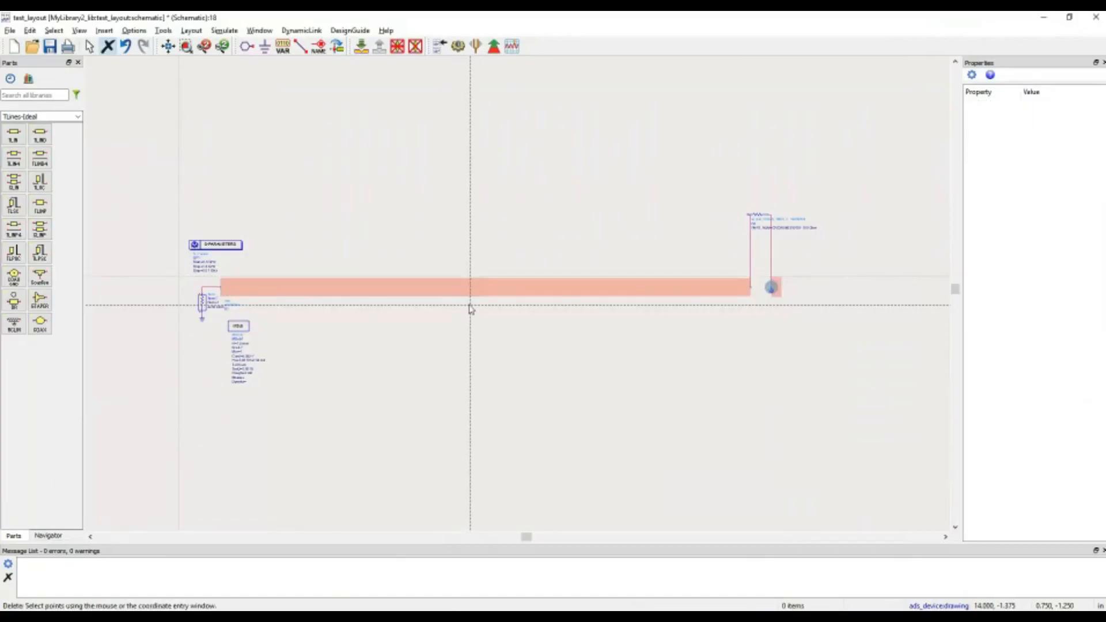
{"action": "left_click", "coordinate": [471, 290]}
{"action": "key", "text": "Escape"}
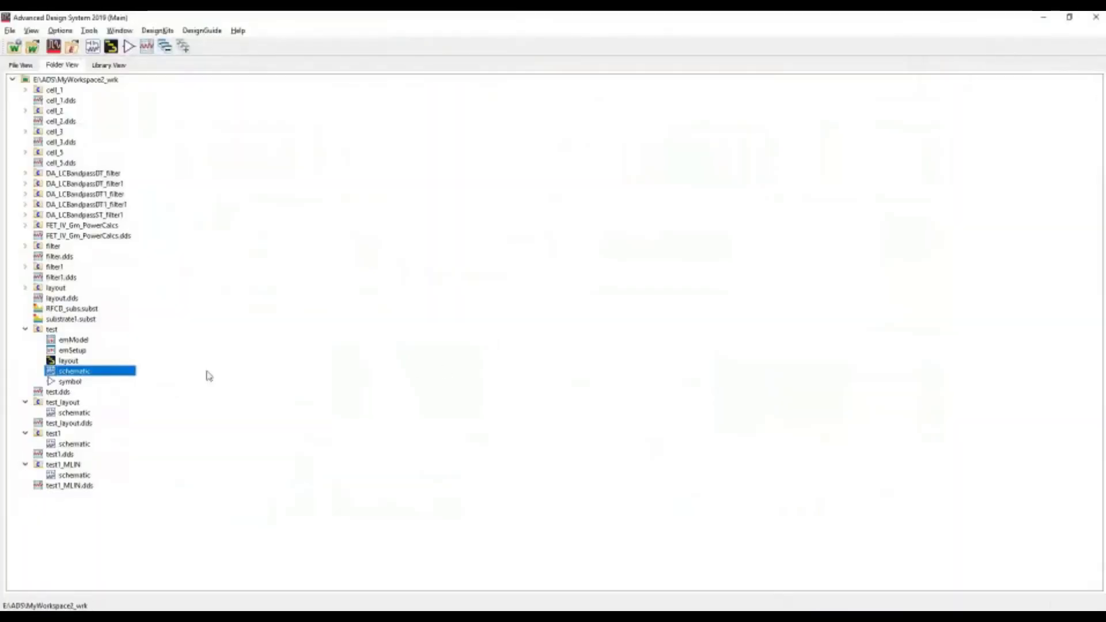
Delete the test cell's symbol view and place its layout cell, agreeing to generate a symbol.
{"action": "left_click", "coordinate": [71, 382]}
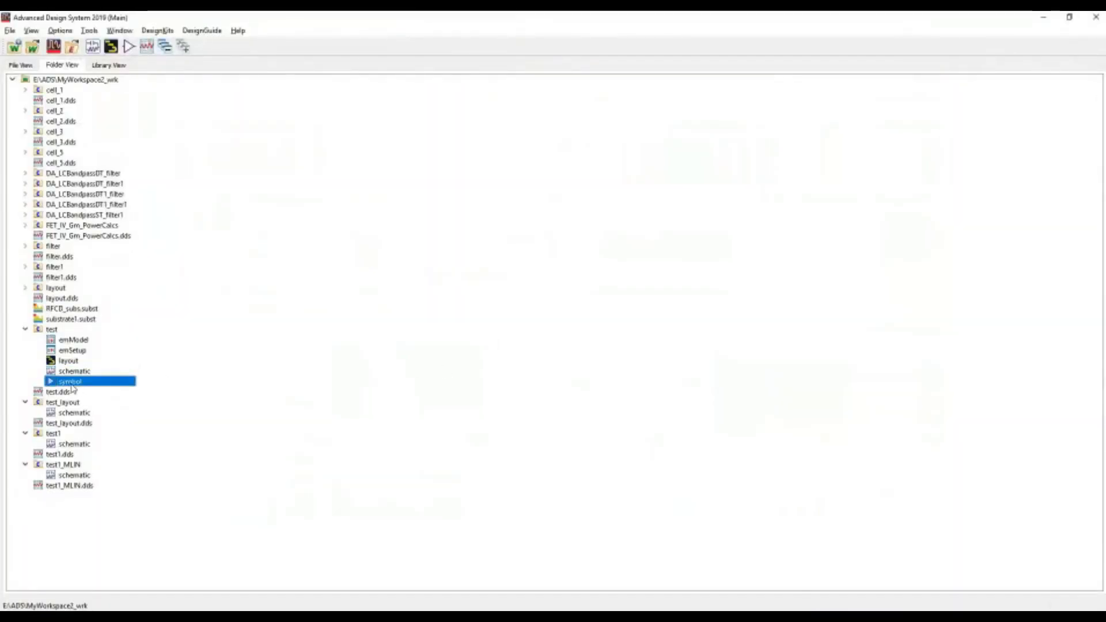
{"action": "key", "text": "Delete"}
{"action": "key", "text": "Return"}
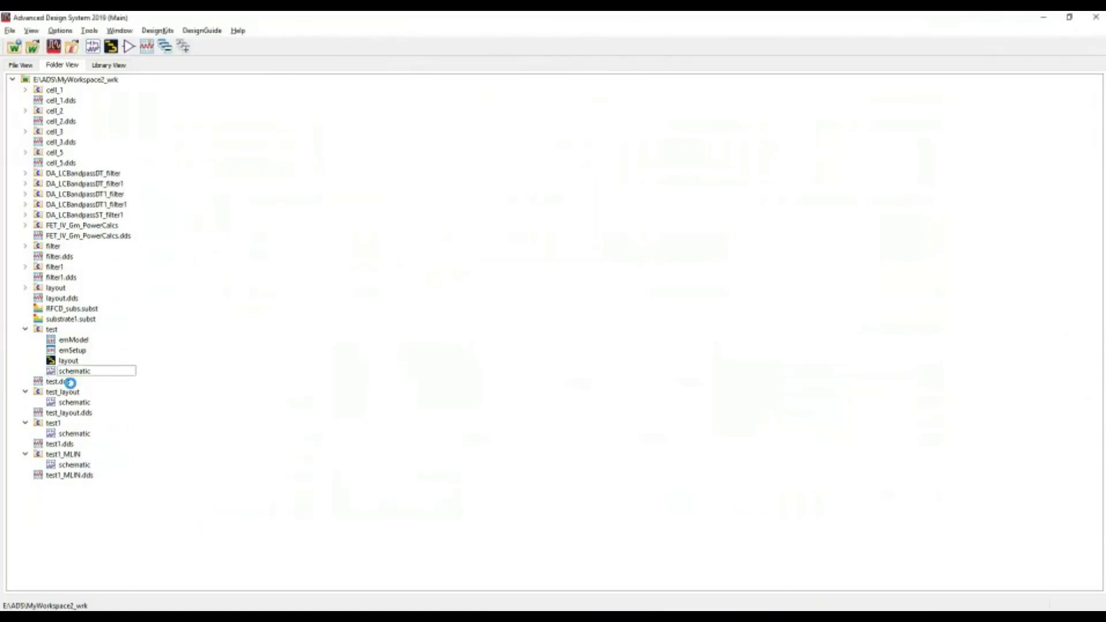
{"action": "double_click", "coordinate": [66, 368]}
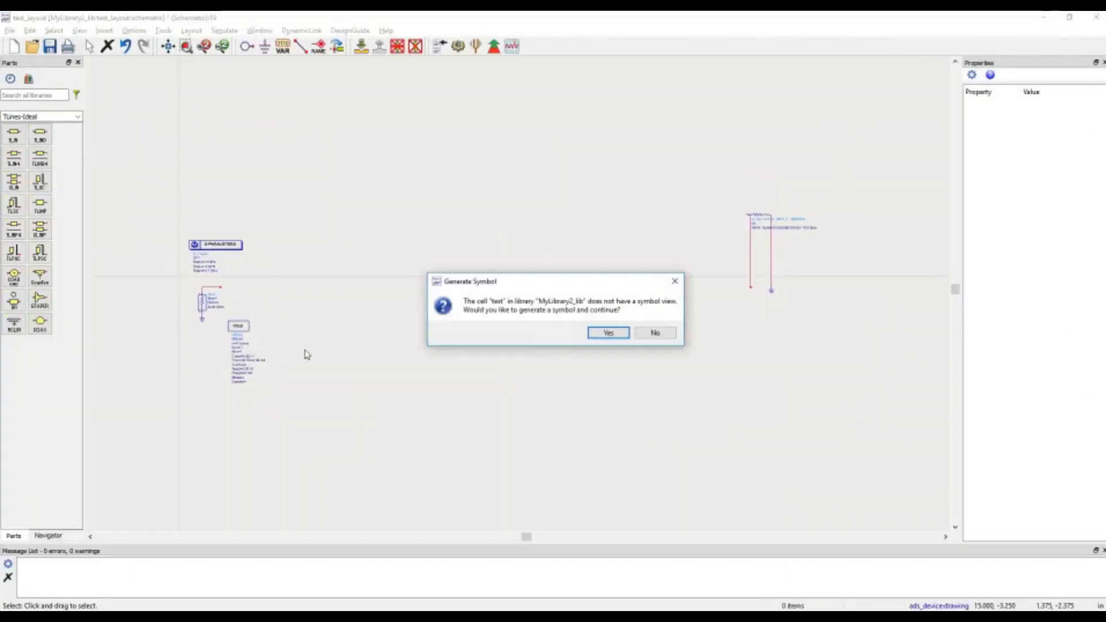
{"action": "left_click", "coordinate": [608, 332]}
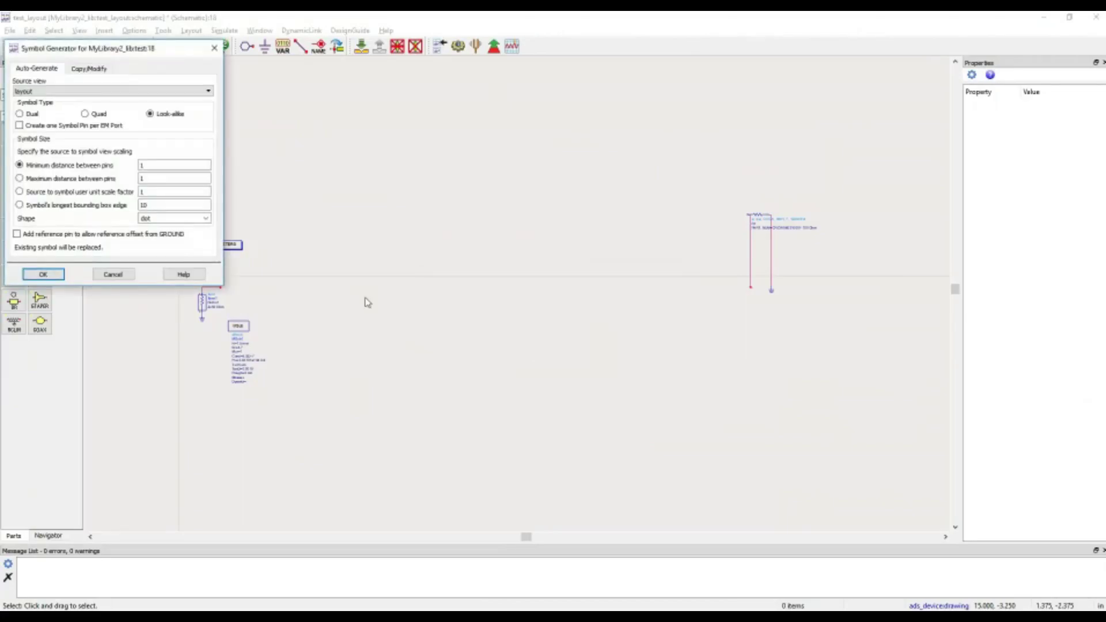
Accept the look-alike symbol and place the new layout component on the schematic.
{"action": "left_click", "coordinate": [44, 275]}
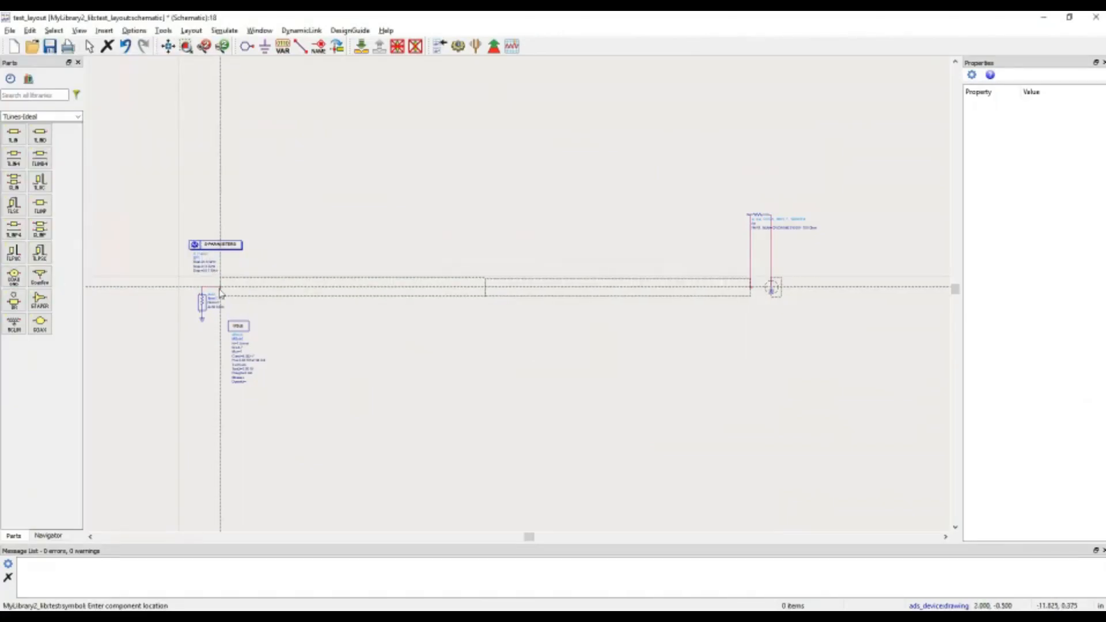
{"action": "left_click", "coordinate": [769, 287]}
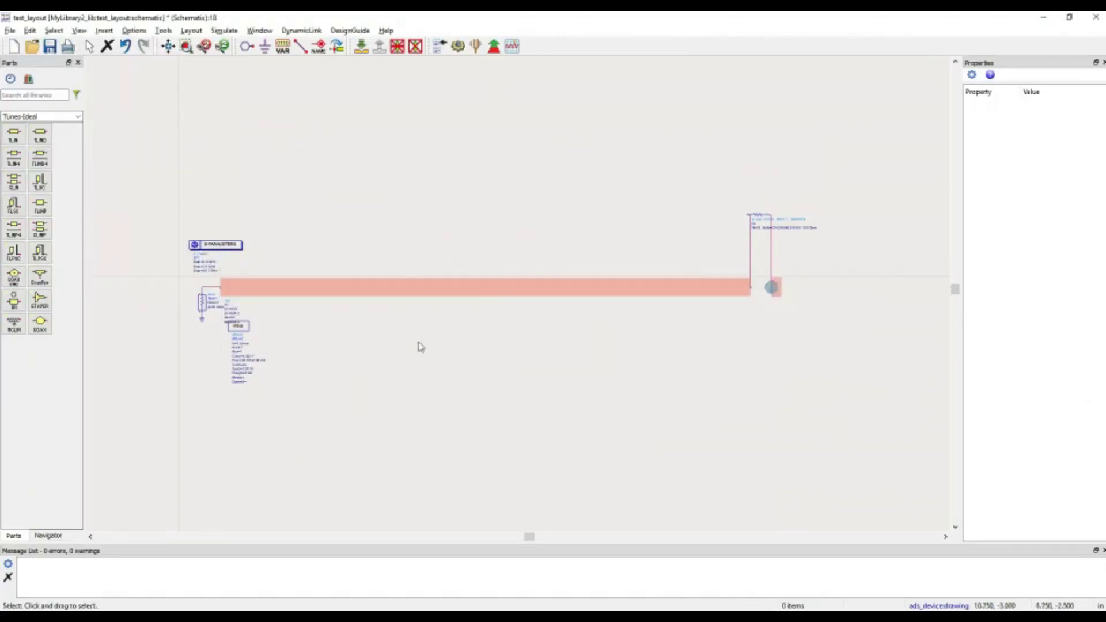
{"action": "left_click_drag", "start_coordinate": [606, 290], "coordinate": [609, 288]}
{"action": "left_click", "coordinate": [606, 301]}
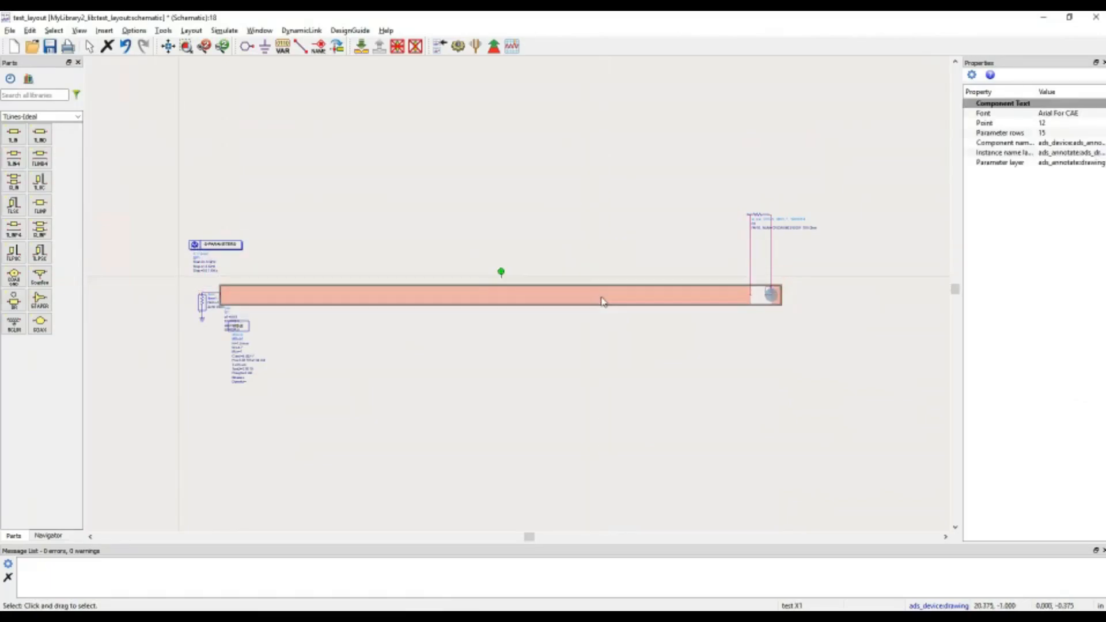
{"action": "left_click", "coordinate": [592, 381]}
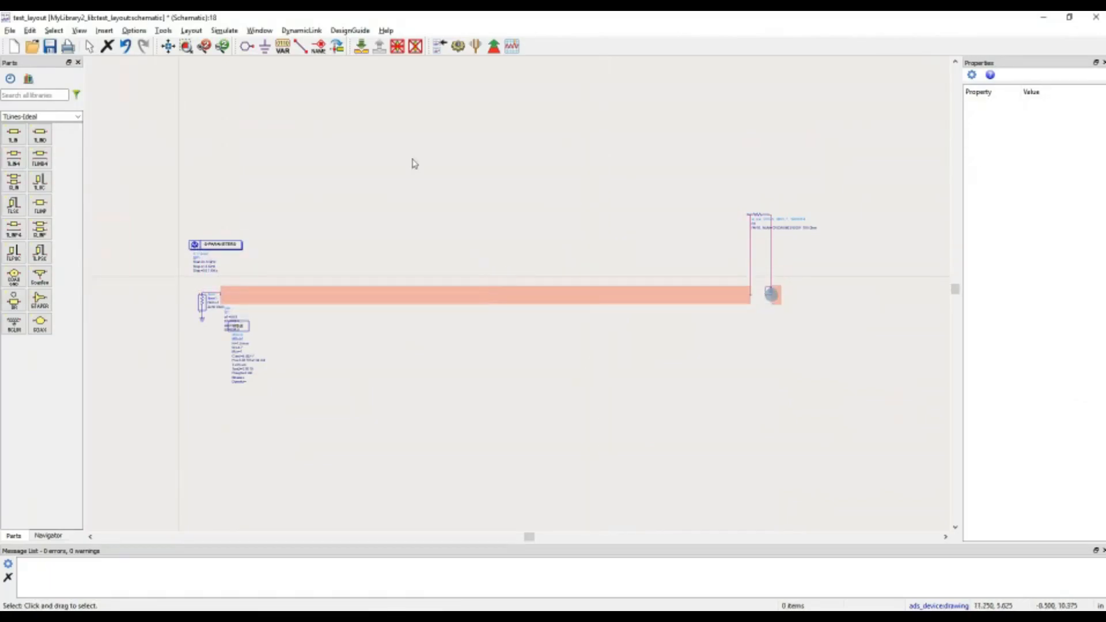
{"action": "left_click", "coordinate": [412, 297]}
Simulate using the emModel view and show the dB(S(1,1)) plot over 0.5–1.5 GHz.
{"action": "left_click", "coordinate": [442, 46]}
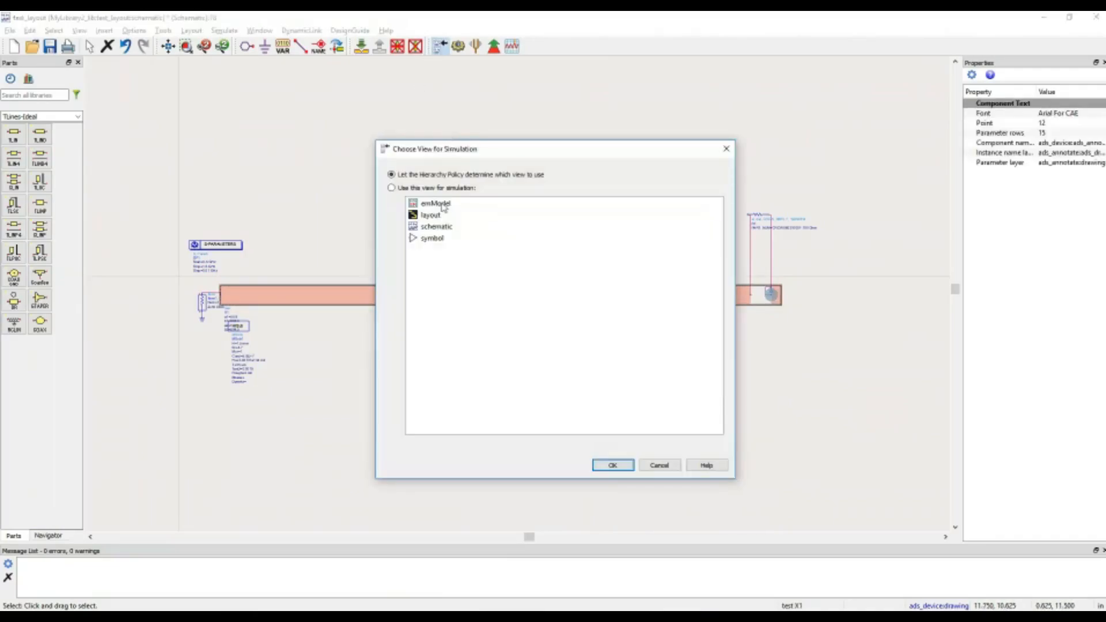
{"action": "left_click", "coordinate": [435, 203]}
{"action": "left_click", "coordinate": [613, 466]}
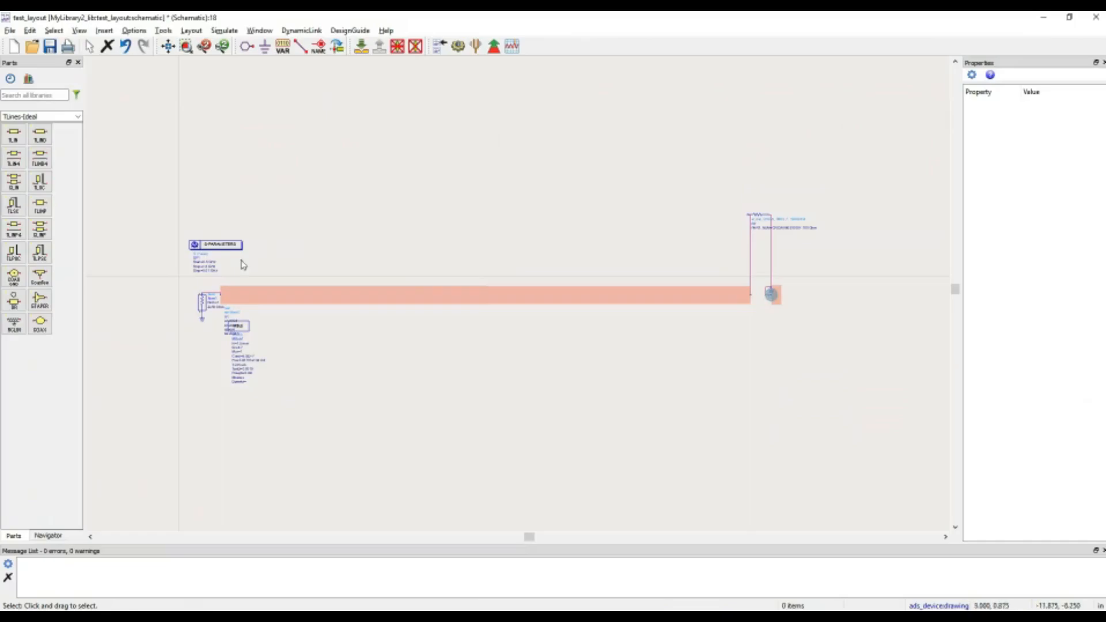
{"action": "scroll", "coordinate": [402, 305], "scroll_direction": "up", "scroll_amount": 3}
{"action": "scroll", "coordinate": [555, 280], "scroll_direction": "down", "scroll_amount": 3}
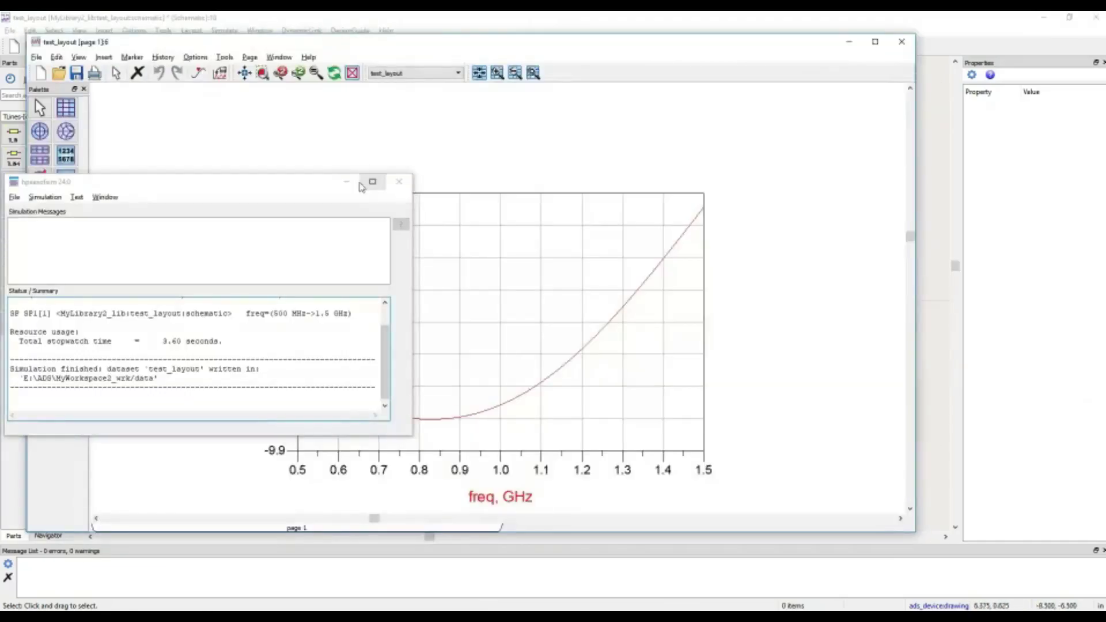
{"action": "left_click", "coordinate": [373, 182]}
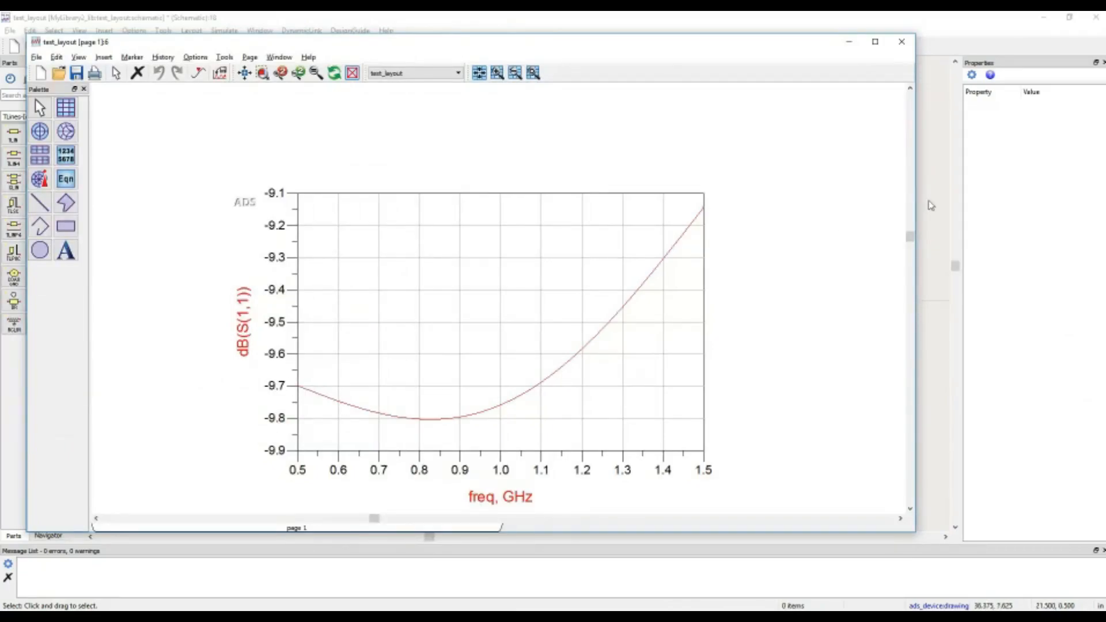
Close the plot, review X1's a1=55.8, b1=804.5, a2=54, b2=804.5, then inspect the MSub1 substrate parameters.
{"action": "left_click", "coordinate": [902, 42]}
{"action": "left_click", "coordinate": [335, 296]}
{"action": "double_click", "coordinate": [336, 296]}
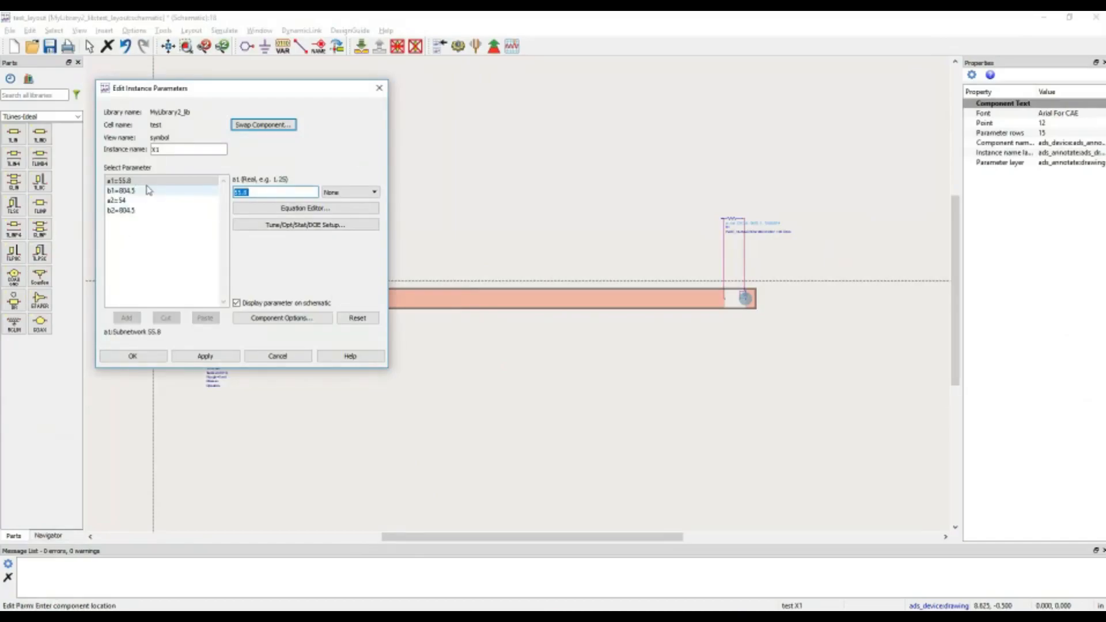
{"action": "double_click", "coordinate": [155, 149]}
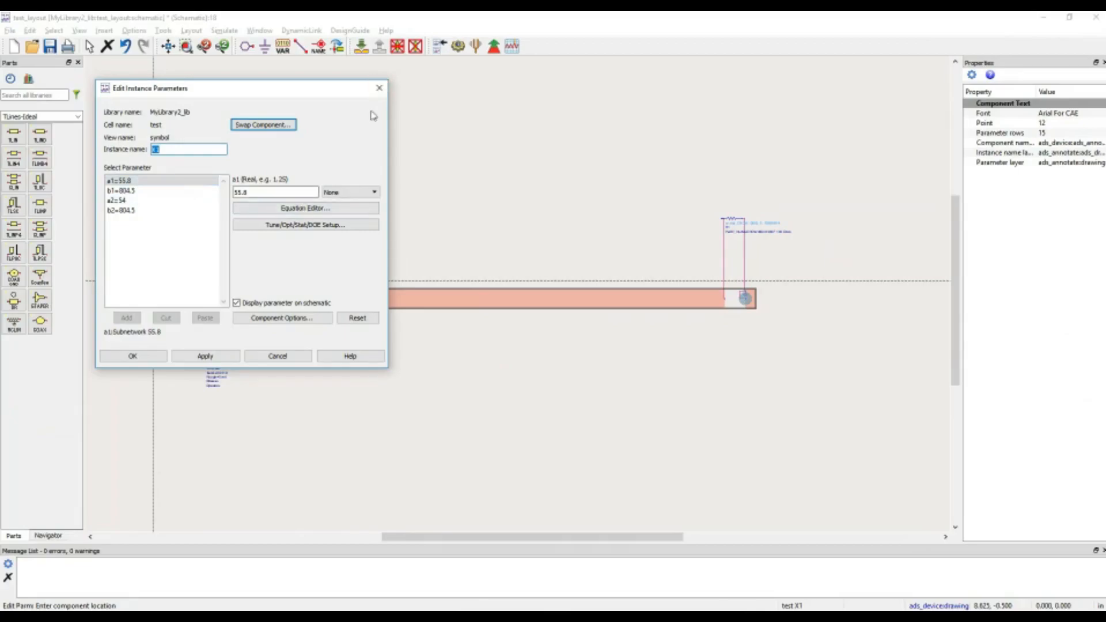
{"action": "left_click", "coordinate": [379, 90]}
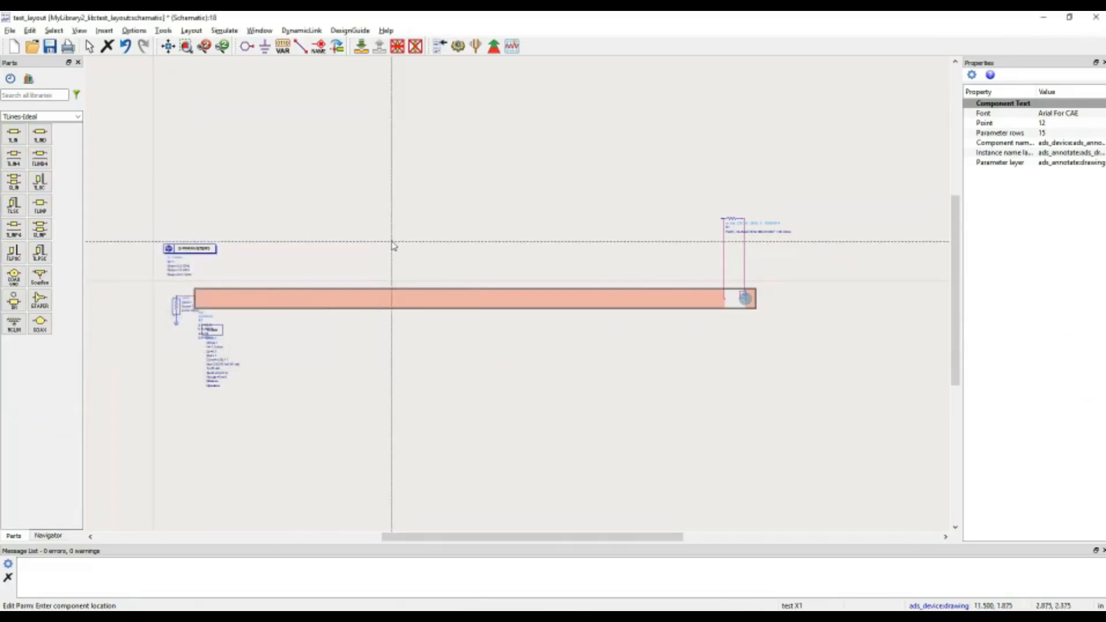
{"action": "double_click", "coordinate": [216, 329]}
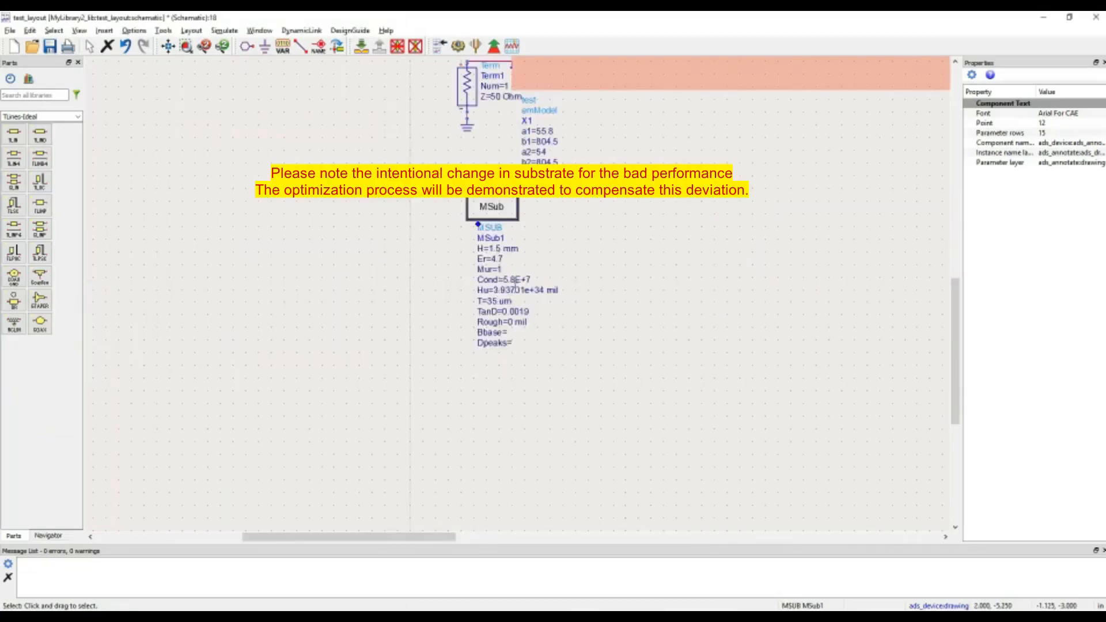
In Simulation Variables Setup, enable optimization for X1's a1, b1, a2 and b2.
{"action": "left_click", "coordinate": [225, 30]}
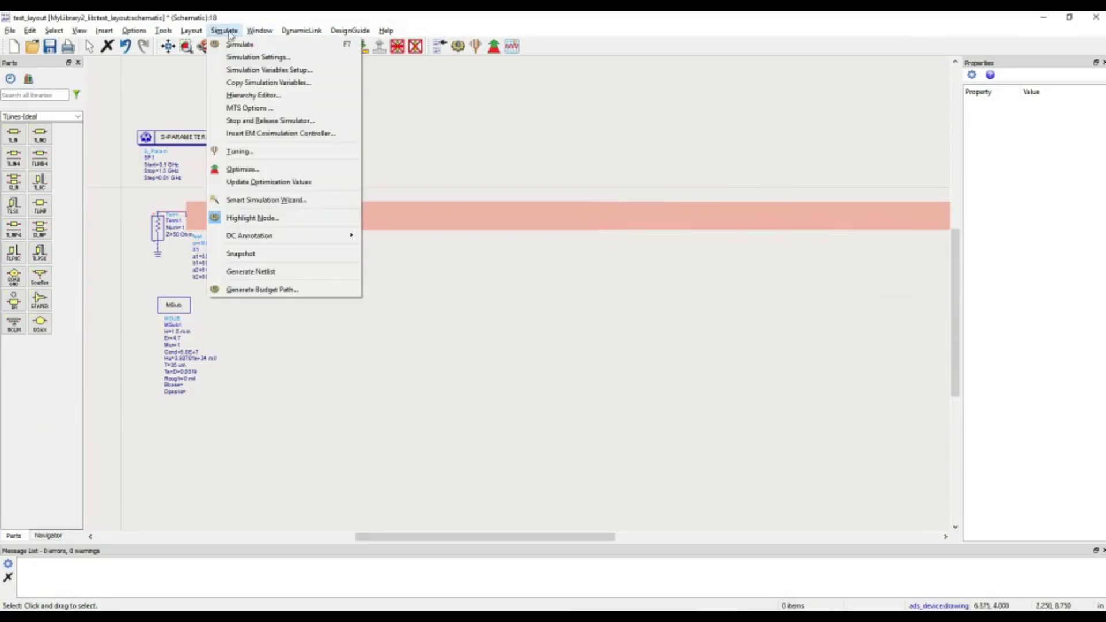
{"action": "left_click", "coordinate": [247, 70]}
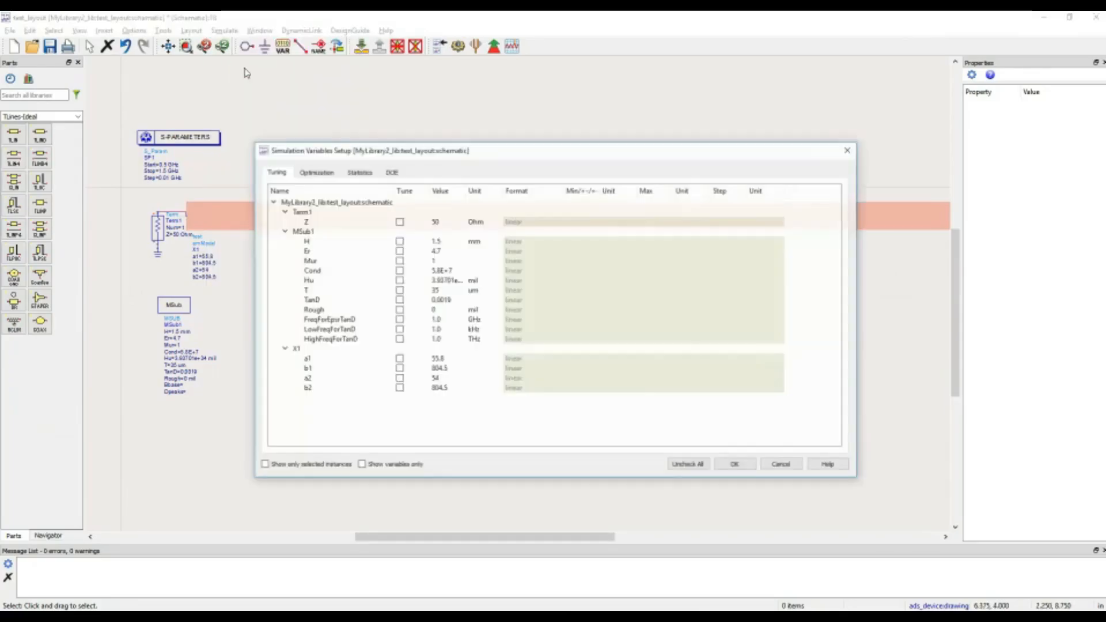
{"action": "left_click", "coordinate": [315, 171]}
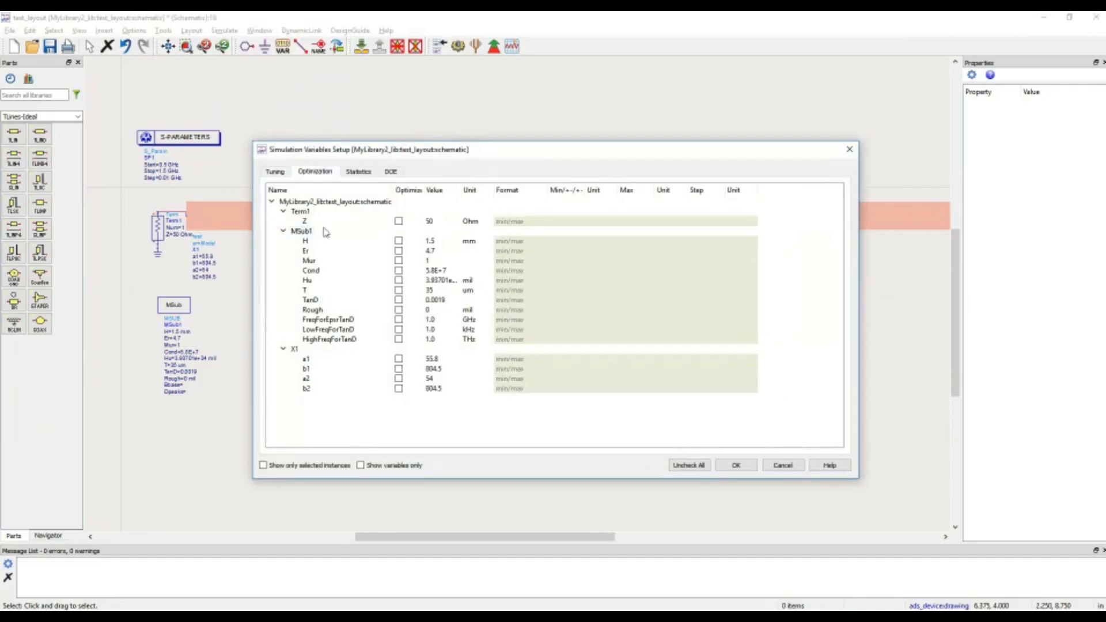
{"action": "left_click", "coordinate": [283, 351]}
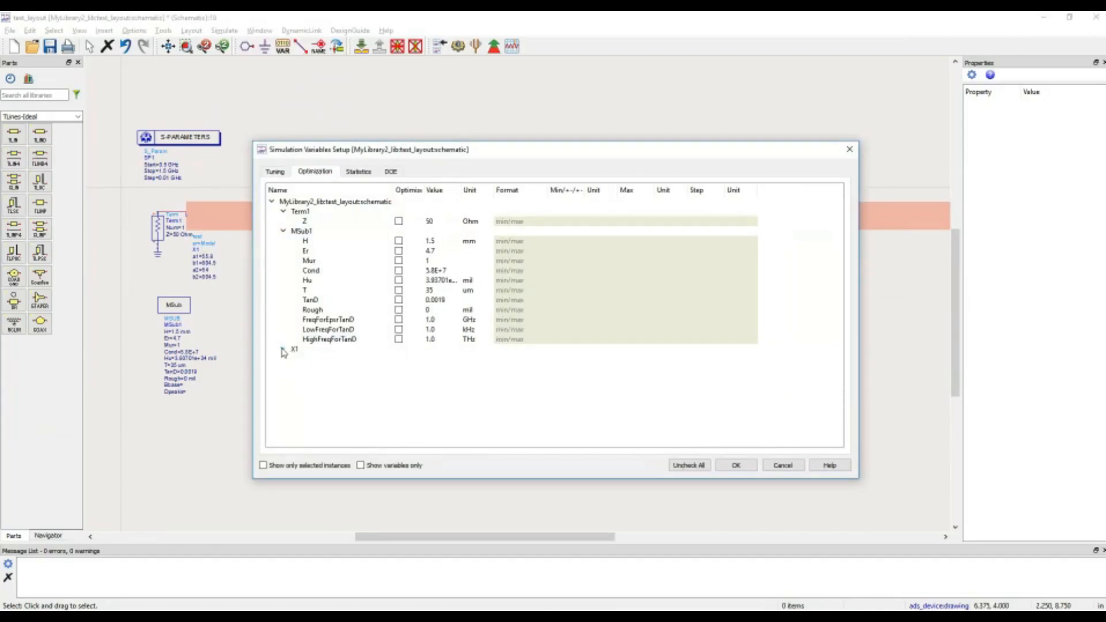
{"action": "left_click", "coordinate": [283, 351]}
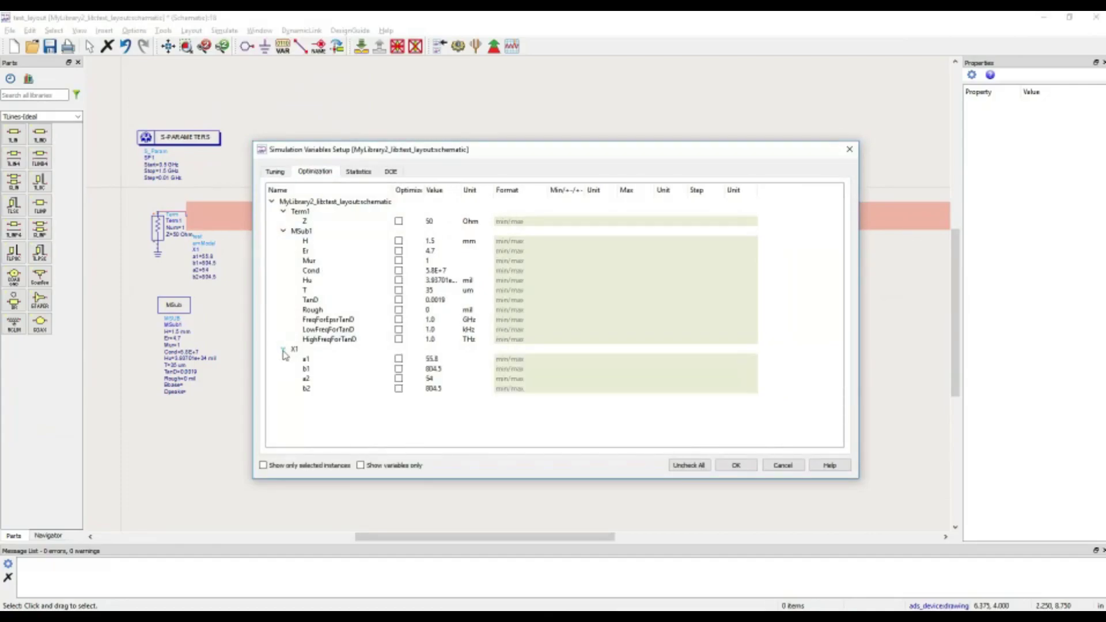
{"action": "left_click", "coordinate": [399, 358]}
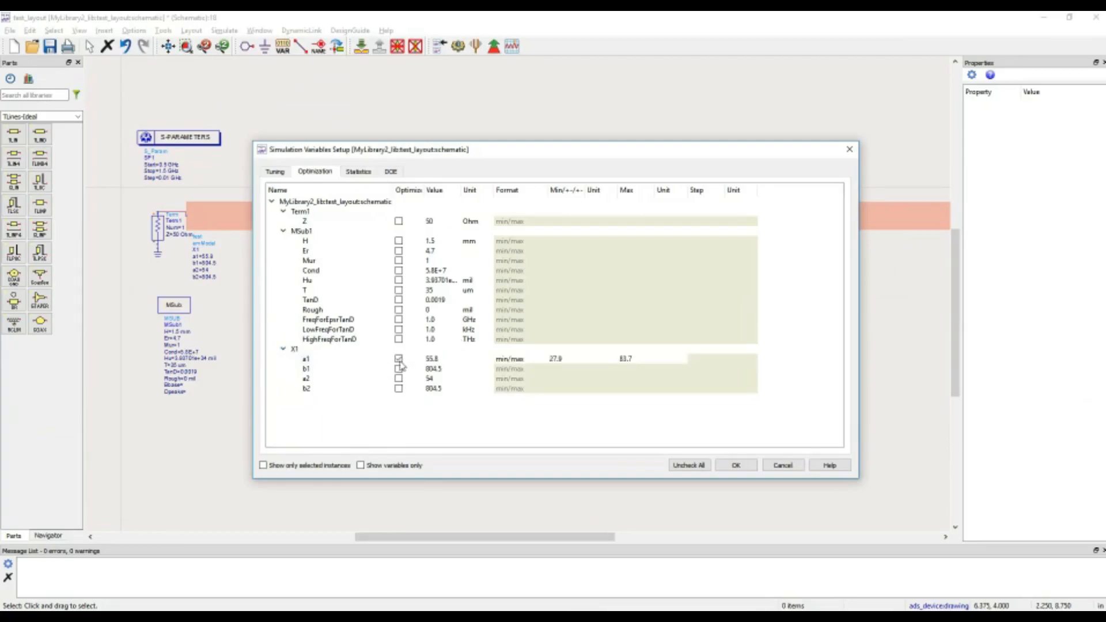
{"action": "left_click", "coordinate": [398, 369]}
{"action": "left_click", "coordinate": [398, 378]}
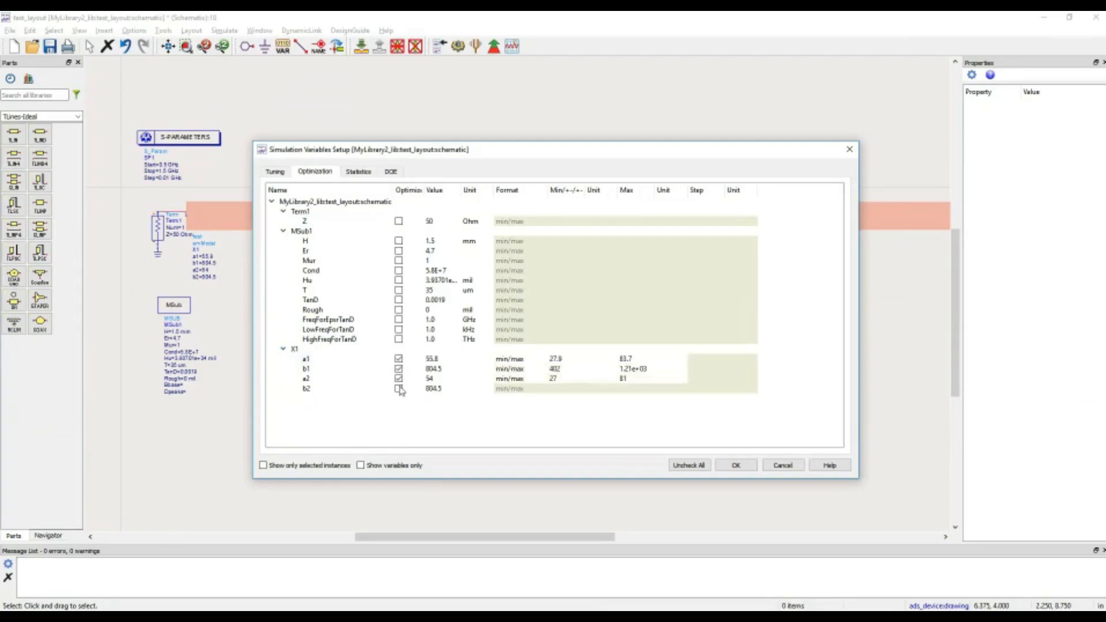
Enter limits a1 52–58, b1 790–815, a2 50–58 and b2 790–815.
{"action": "double_click", "coordinate": [556, 360]}
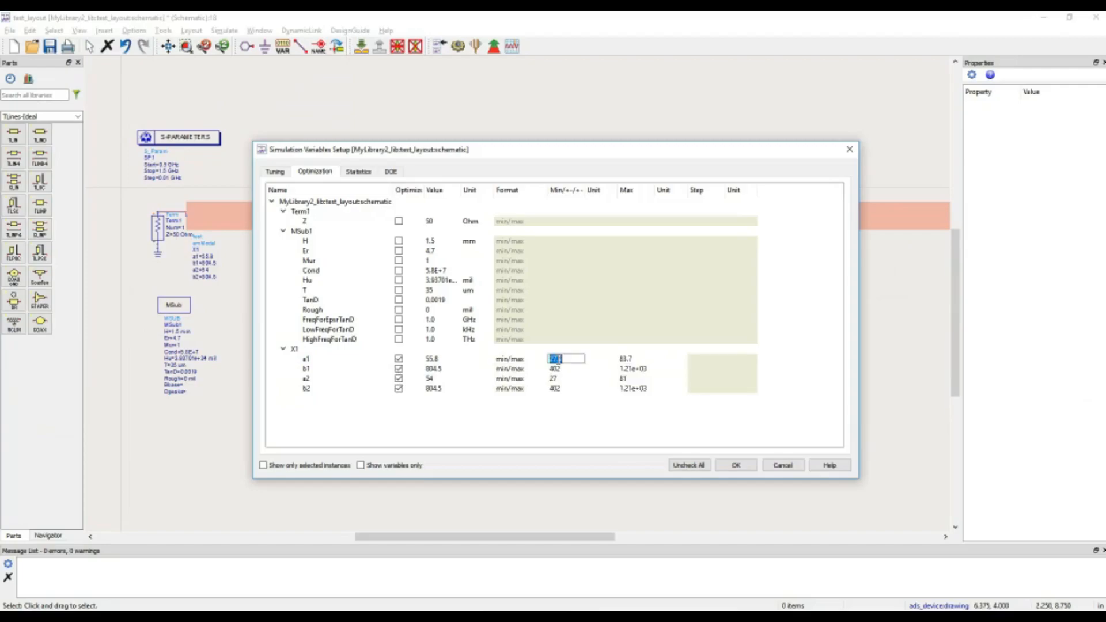
{"action": "type", "text": "52"}
{"action": "left_click", "coordinate": [630, 359]}
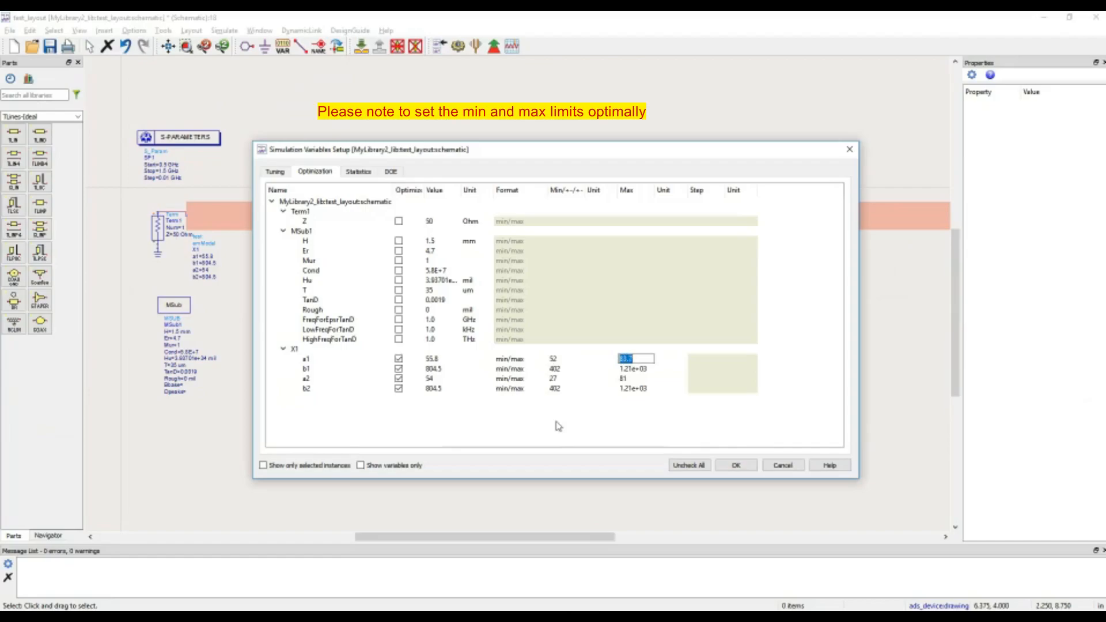
{"action": "type", "text": "58"}
{"action": "double_click", "coordinate": [555, 369]}
{"action": "type", "text": "700"}
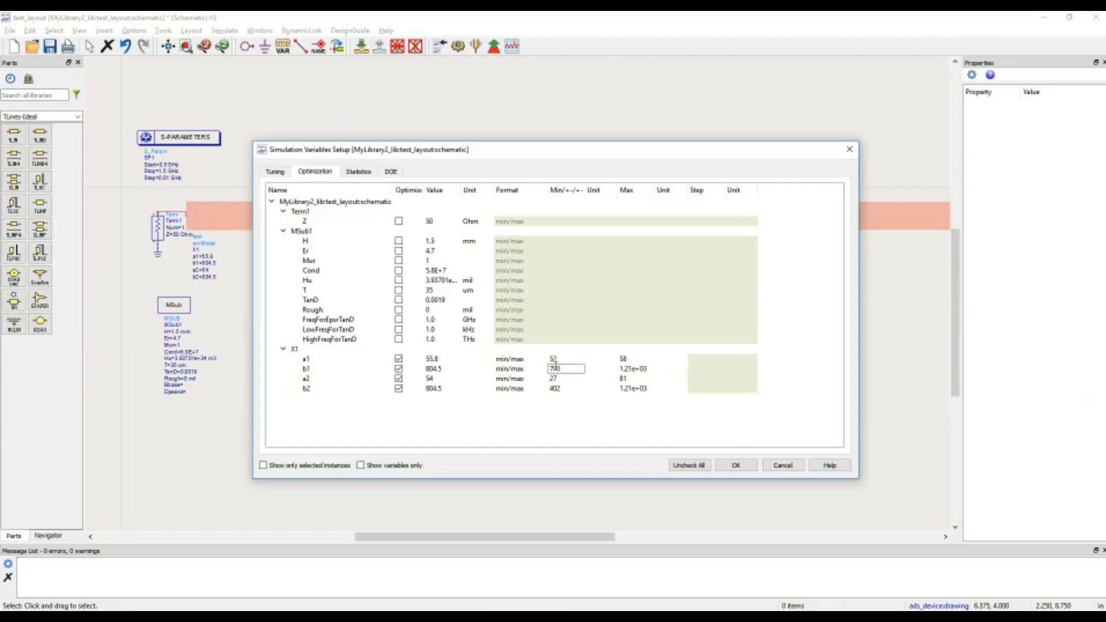
{"action": "double_click", "coordinate": [631, 369]}
{"action": "type", "text": "8"}
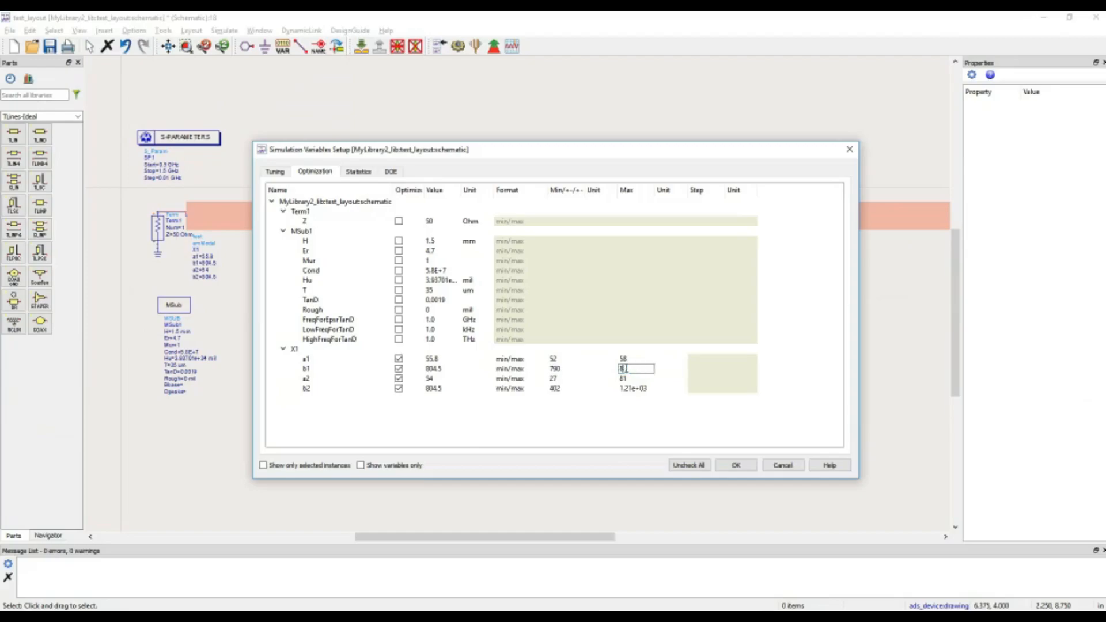
{"action": "type", "text": "15"}
{"action": "double_click", "coordinate": [554, 378]}
{"action": "type", "text": "50"}
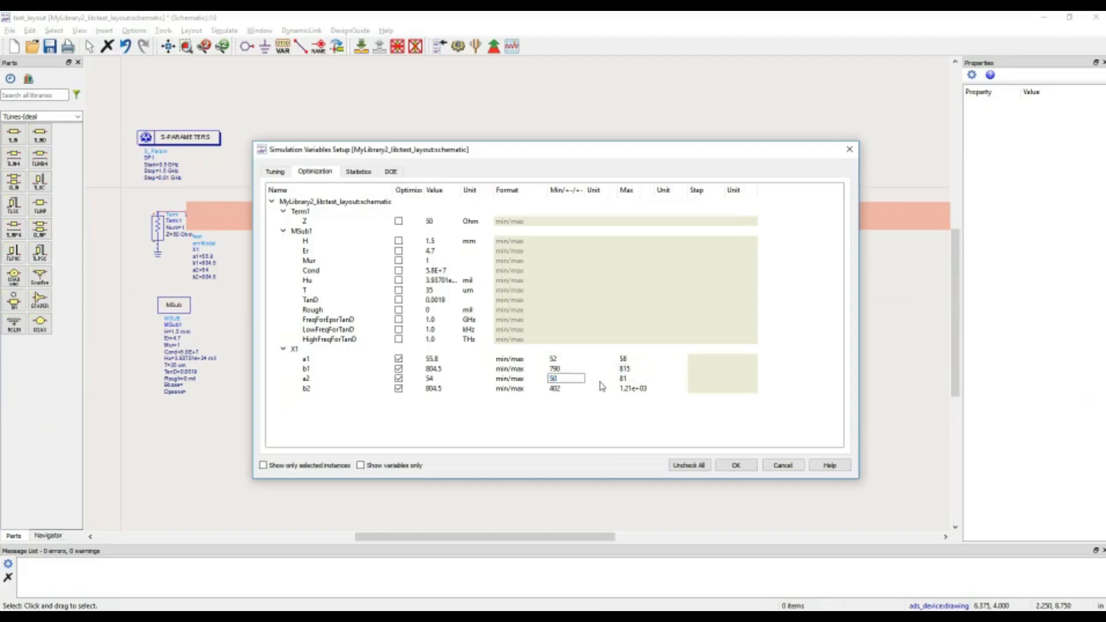
{"action": "double_click", "coordinate": [624, 379]}
{"action": "double_click", "coordinate": [558, 390]}
{"action": "double_click", "coordinate": [634, 389]}
{"action": "type", "text": "815"}
Apply the optimization limits and switch the parts list to the Optim/Stat/DOE palette.
{"action": "left_click", "coordinate": [737, 466]}
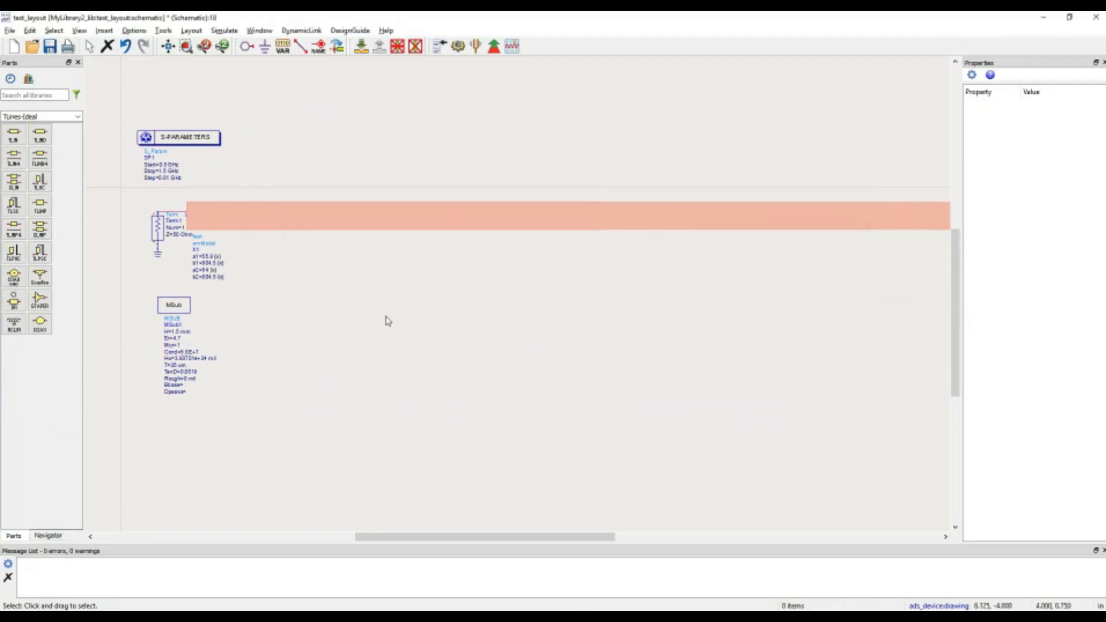
{"action": "scroll", "coordinate": [441, 300], "scroll_direction": "down", "scroll_amount": 1}
{"action": "scroll", "coordinate": [484, 304], "scroll_direction": "down", "scroll_amount": 1}
{"action": "scroll", "coordinate": [483, 303], "scroll_direction": "up", "scroll_amount": 1}
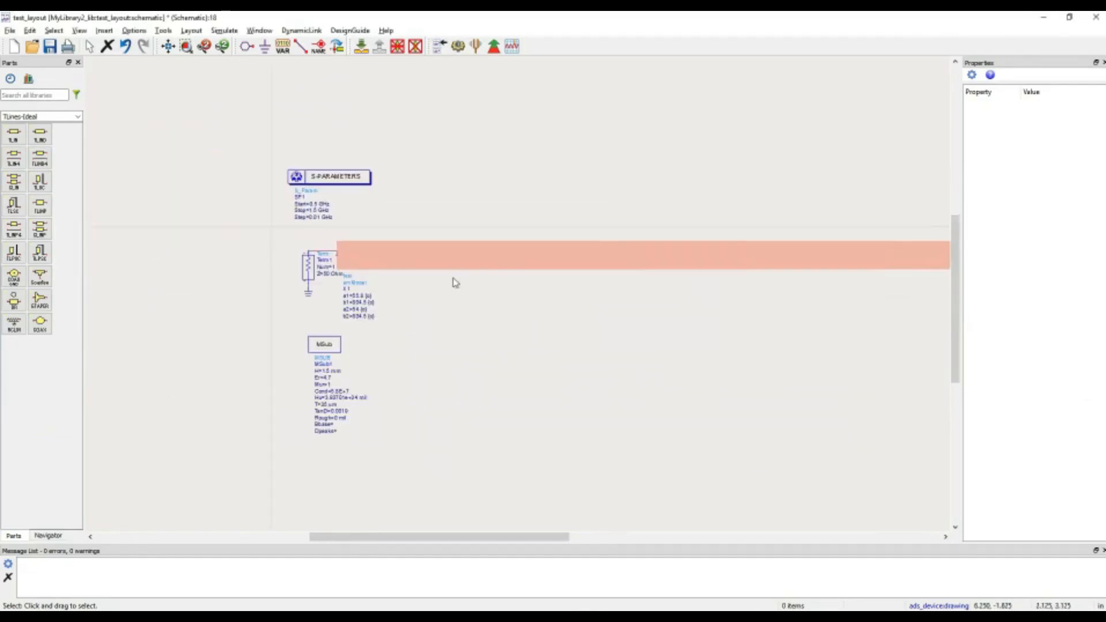
{"action": "scroll", "coordinate": [459, 285], "scroll_direction": "up", "scroll_amount": 1}
{"action": "scroll", "coordinate": [606, 212], "scroll_direction": "up", "scroll_amount": 1}
{"action": "left_click", "coordinate": [613, 199]}
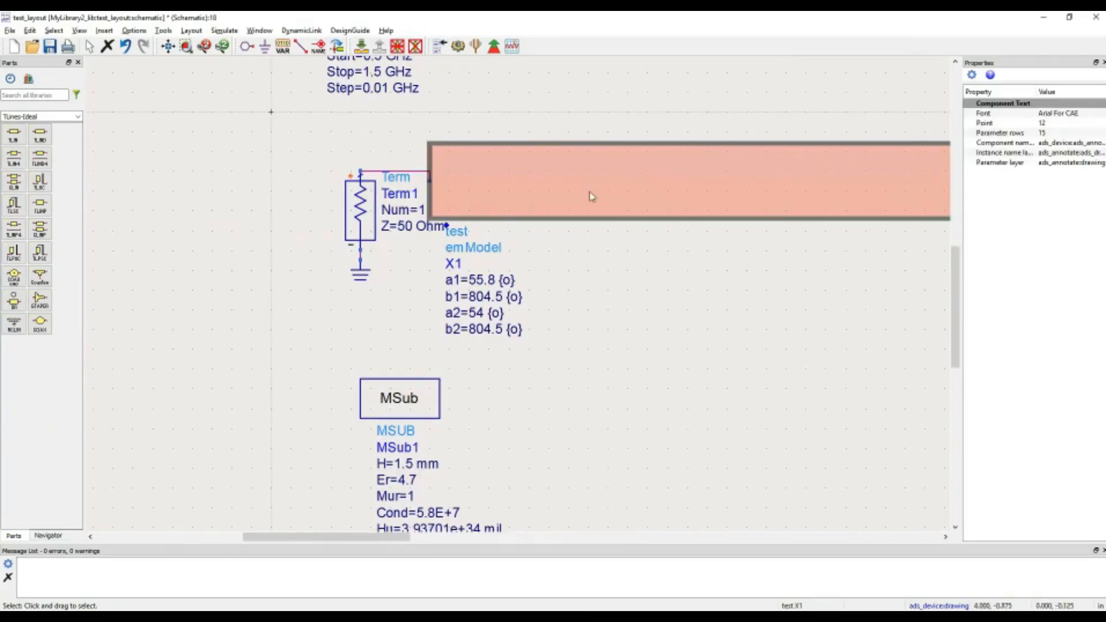
{"action": "left_click", "coordinate": [615, 356]}
{"action": "scroll", "coordinate": [688, 299], "scroll_direction": "down", "scroll_amount": 3}
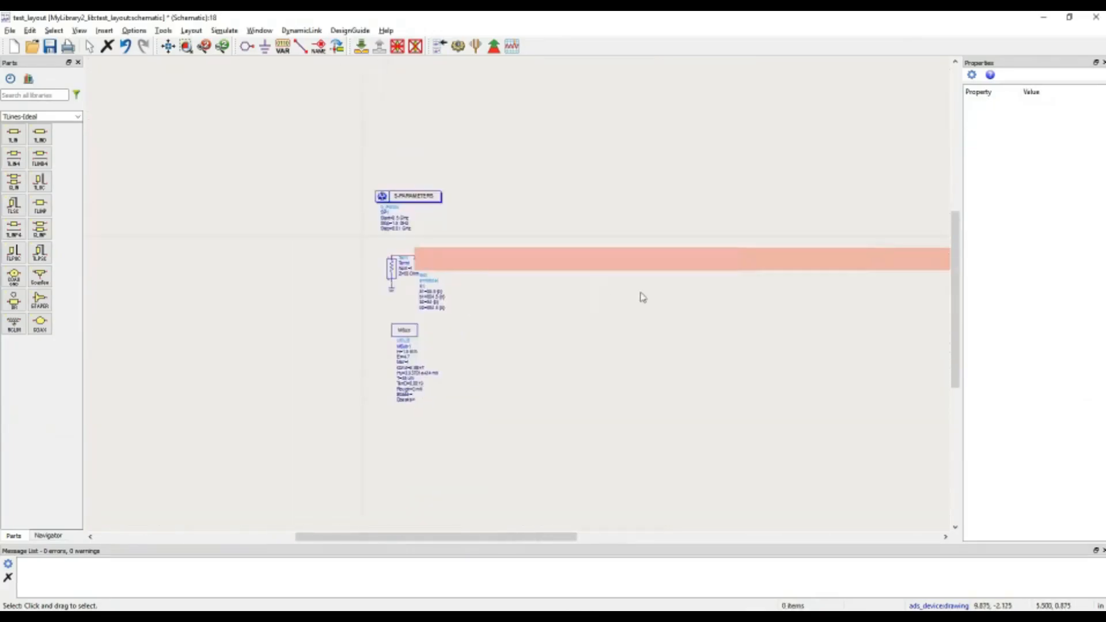
{"action": "scroll", "coordinate": [581, 298], "scroll_direction": "right", "scroll_amount": 3}
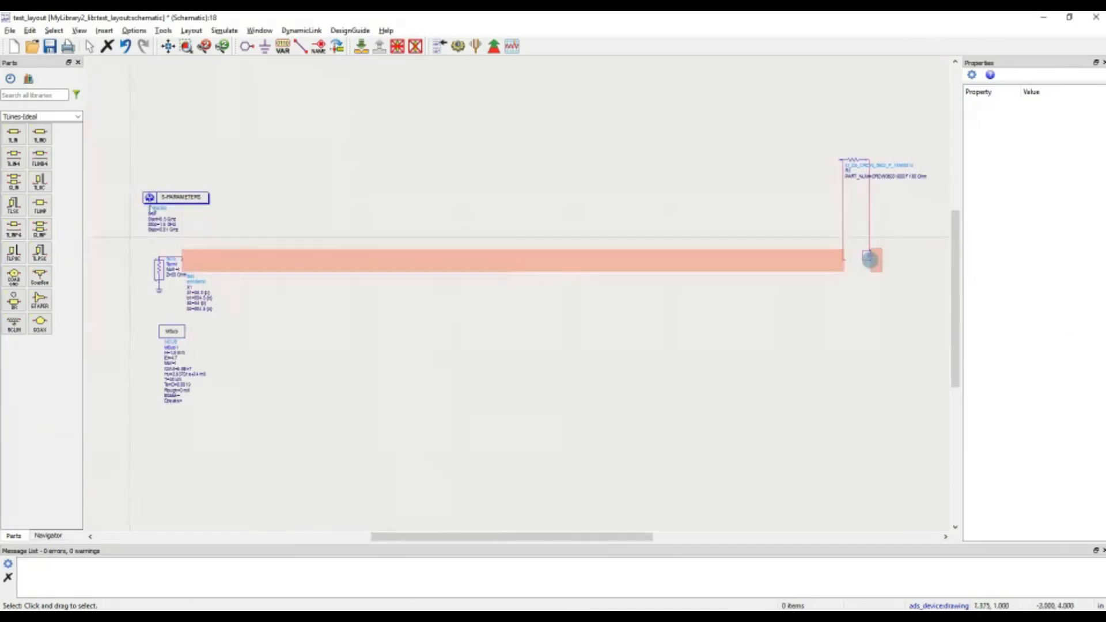
{"action": "left_click", "coordinate": [77, 117]}
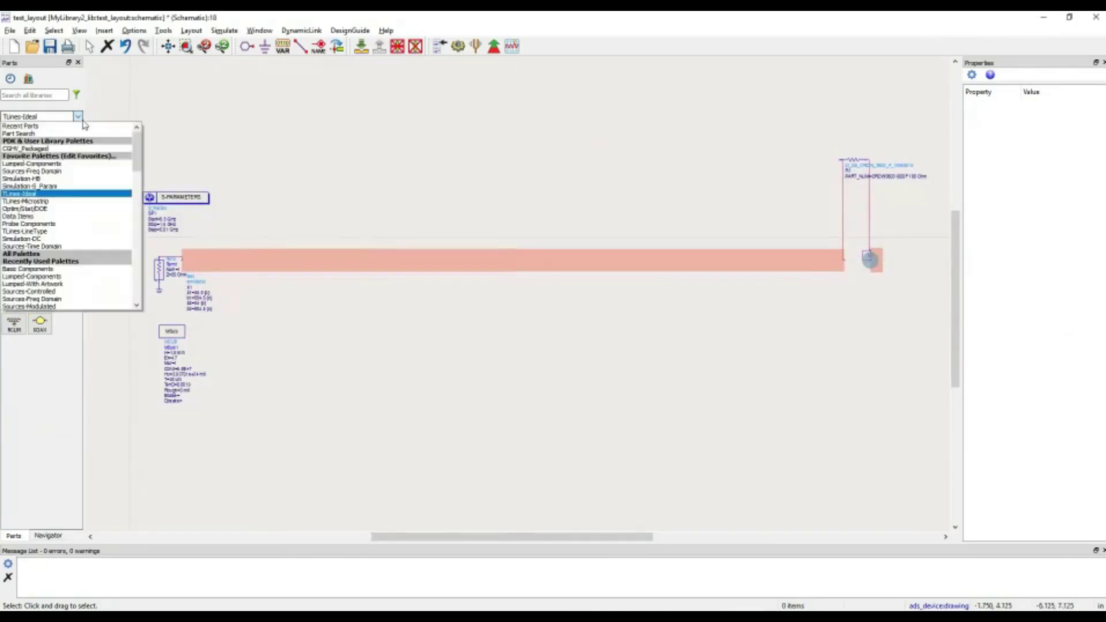
{"action": "left_click", "coordinate": [54, 210]}
Place an OPTIM controller and a GOAL component on the schematic and begin editing the goal.
{"action": "left_click", "coordinate": [14, 136]}
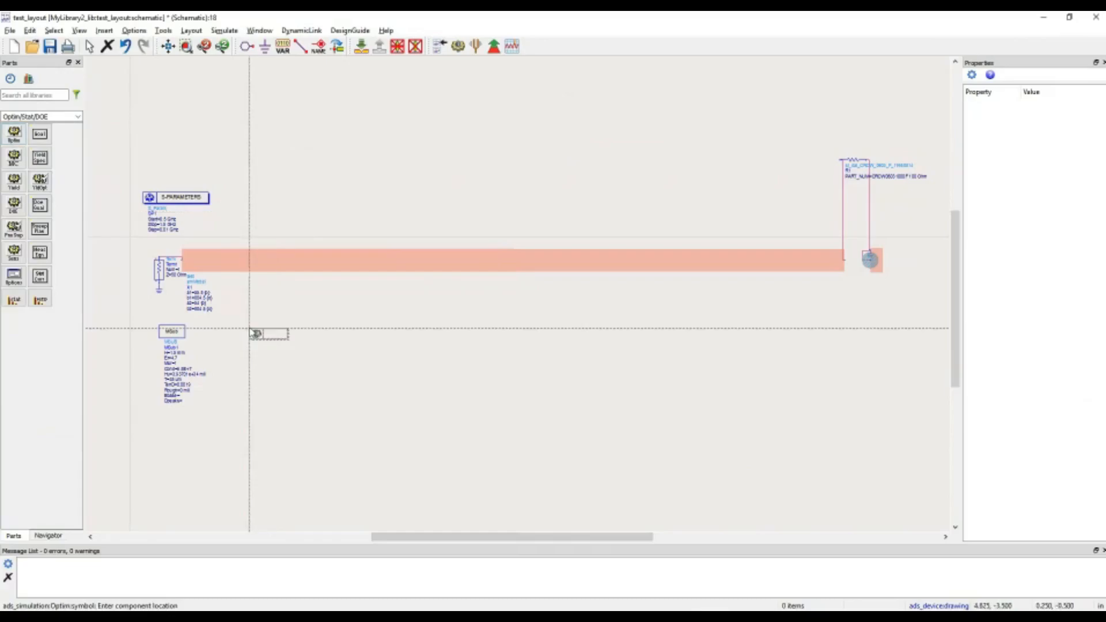
{"action": "left_click", "coordinate": [247, 331]}
{"action": "left_click", "coordinate": [40, 136]}
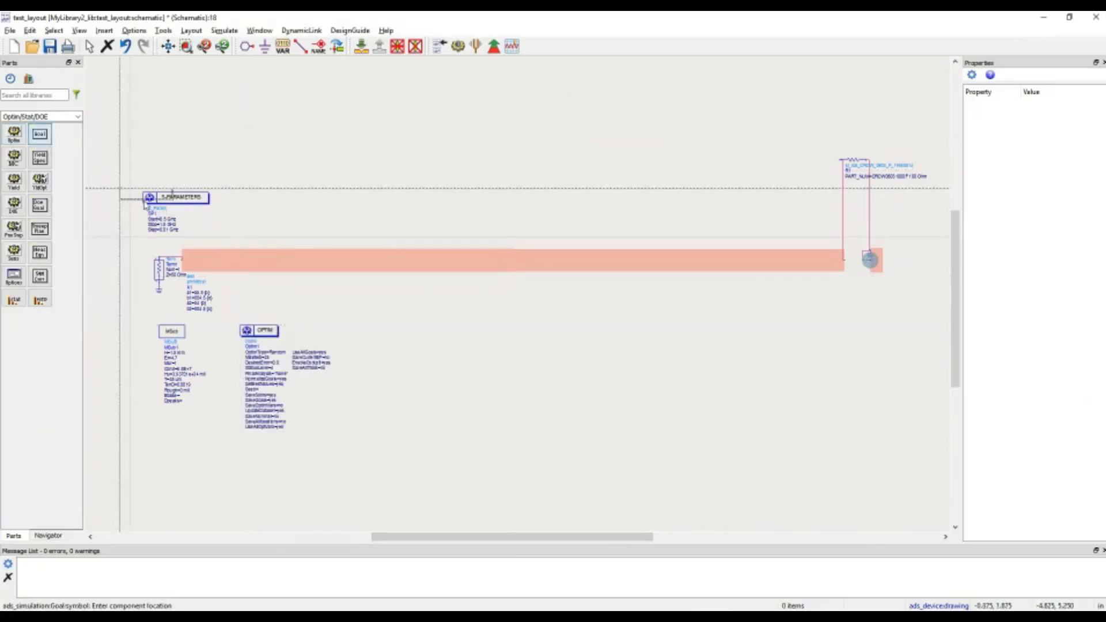
{"action": "left_click", "coordinate": [375, 330]}
{"action": "double_click", "coordinate": [374, 330]}
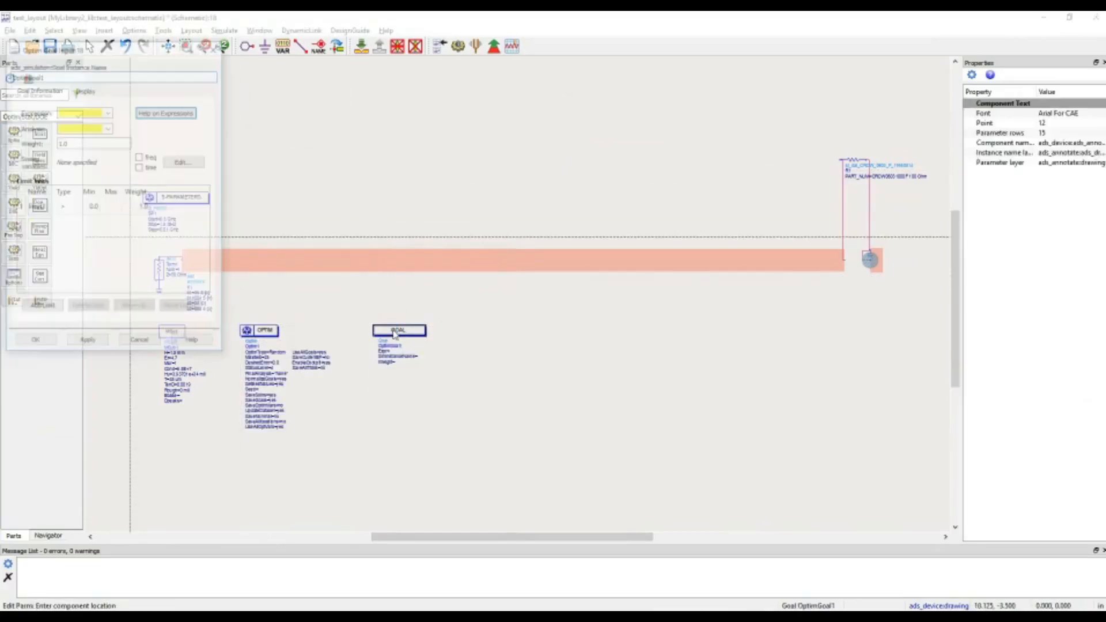
Set the goal expression dB(S(1,1)) on analysis SP1, swept over freq.
{"action": "left_click", "coordinate": [87, 112]}
{"action": "type", "text": "dB(S(1,1))"}
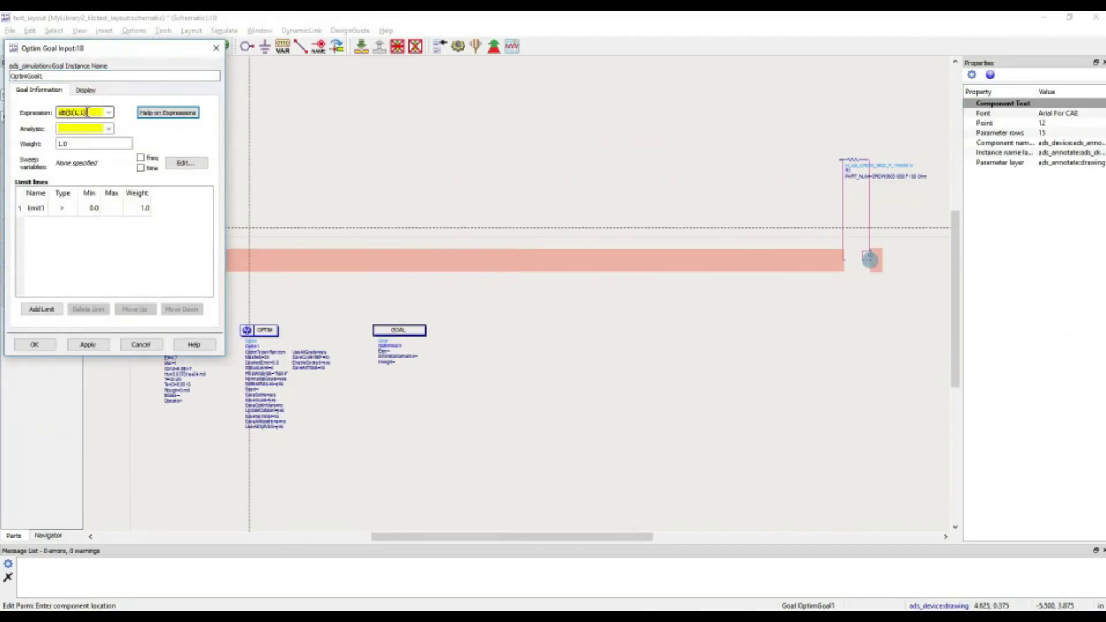
{"action": "left_click", "coordinate": [86, 112]}
{"action": "left_click", "coordinate": [109, 129]}
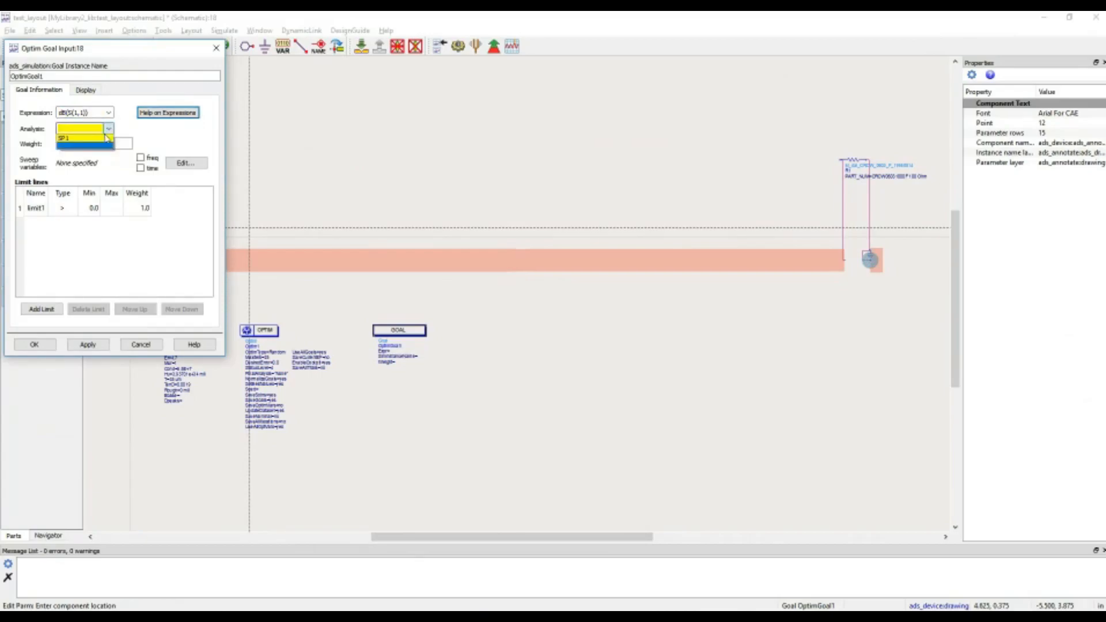
{"action": "left_click", "coordinate": [82, 144]}
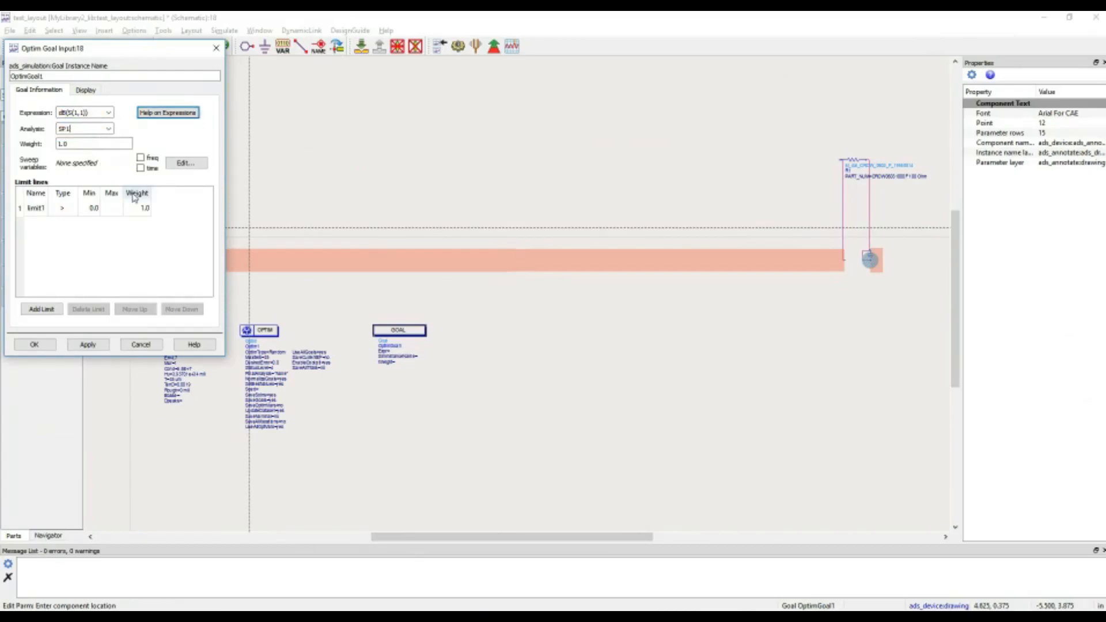
{"action": "left_click", "coordinate": [141, 157]}
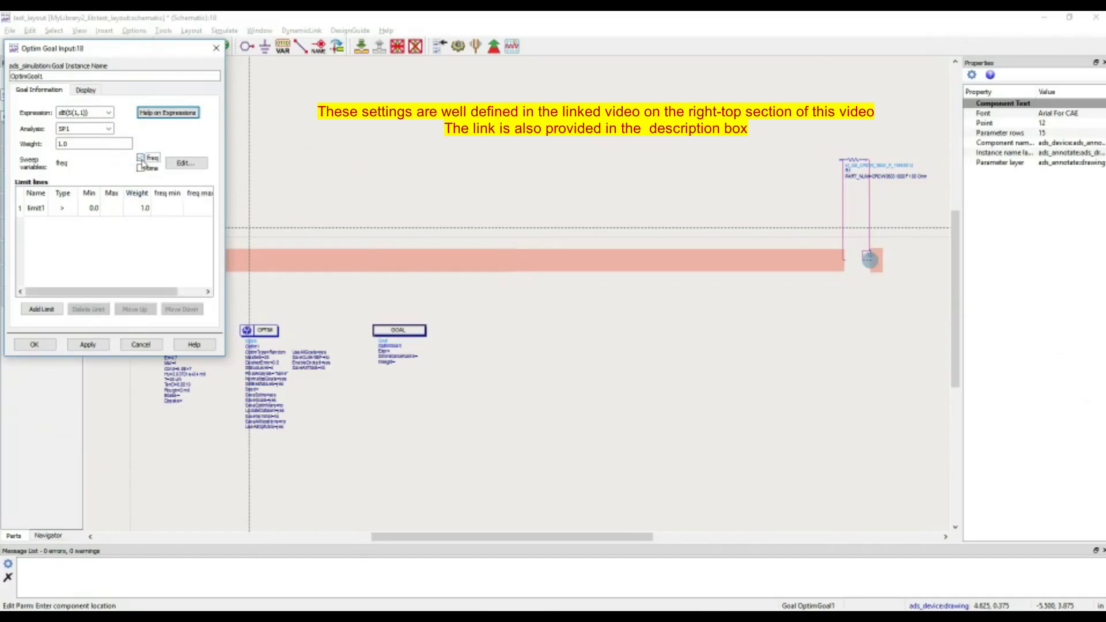
Set the frequency range 0.99–1.01 GHz with a '<' limit type for the -20 maximum.
{"action": "left_click", "coordinate": [162, 208]}
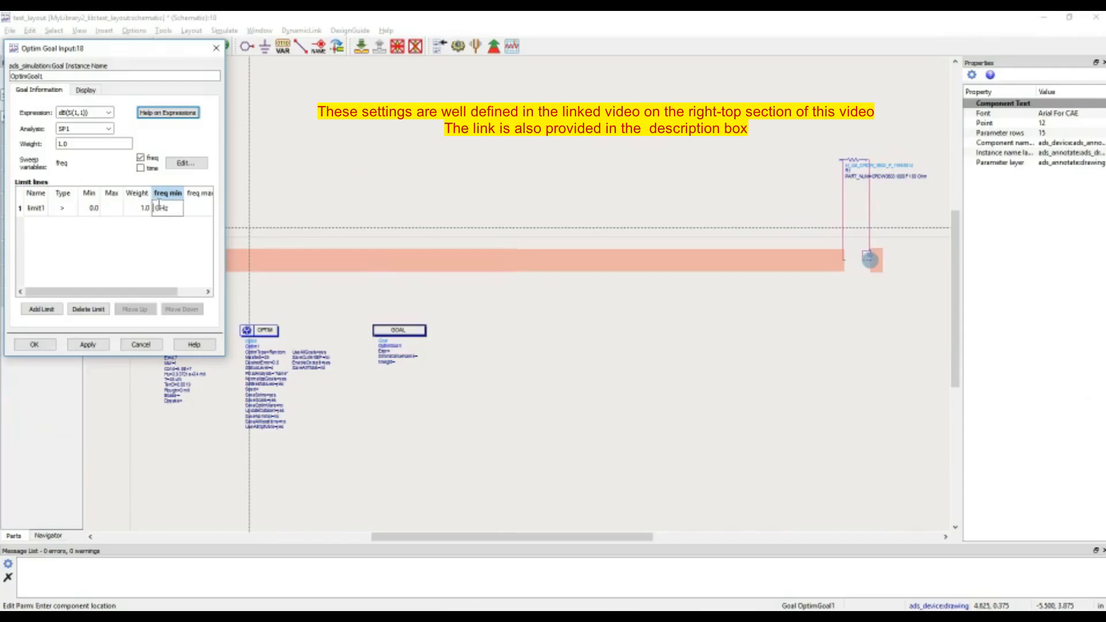
{"action": "type", "text": "0.99"}
{"action": "left_click", "coordinate": [200, 209]}
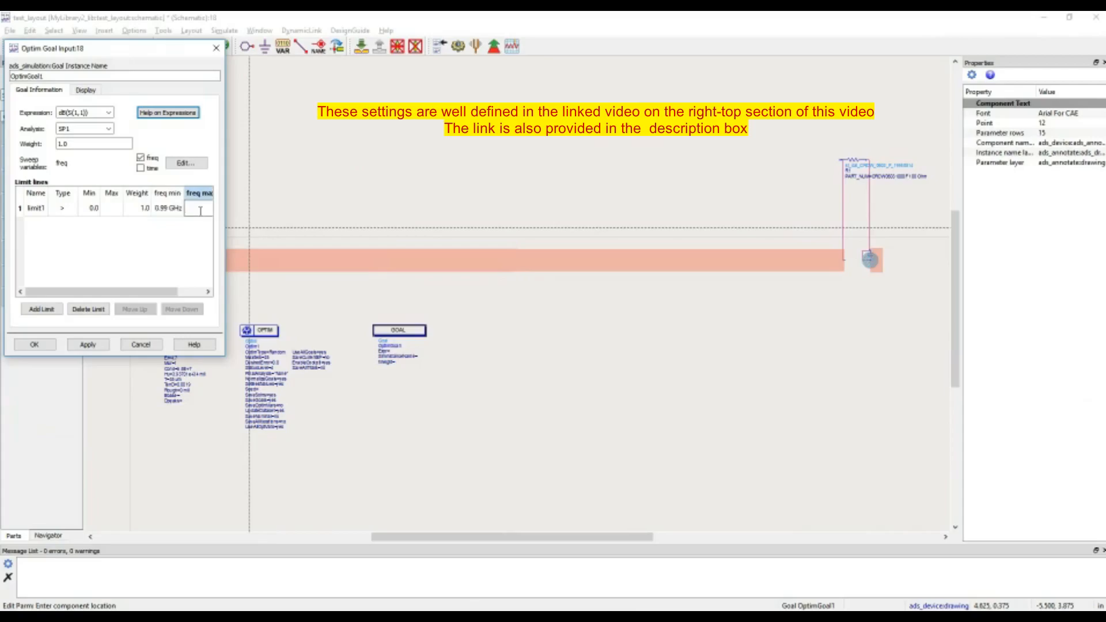
{"action": "type", "text": "1.01 GHz"}
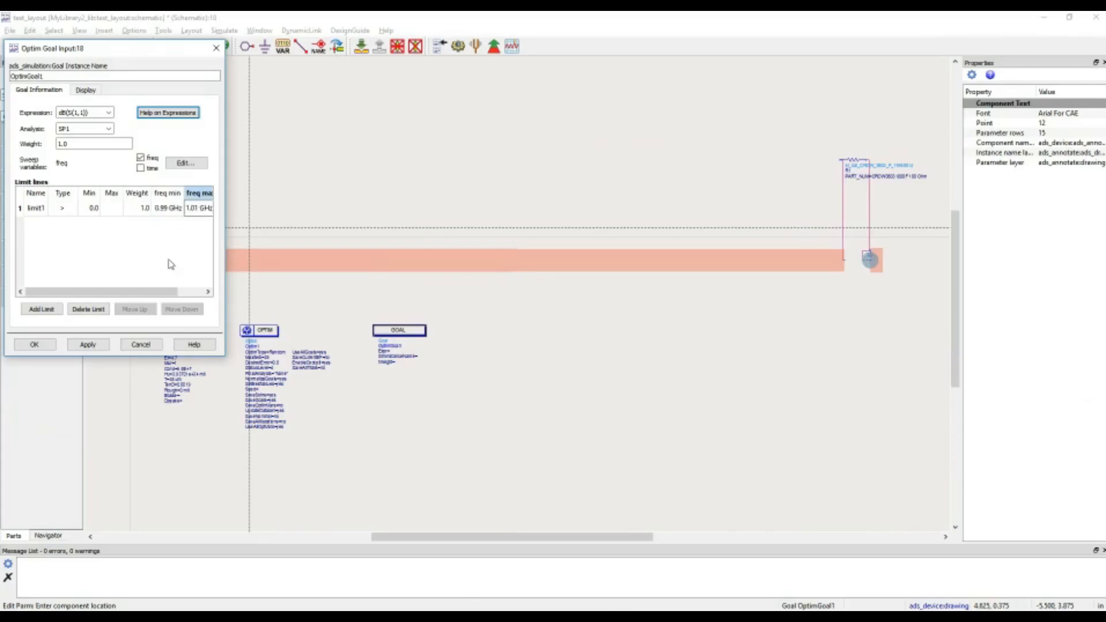
{"action": "key", "text": "Return"}
{"action": "left_click", "coordinate": [65, 209]}
{"action": "left_click", "coordinate": [64, 234]}
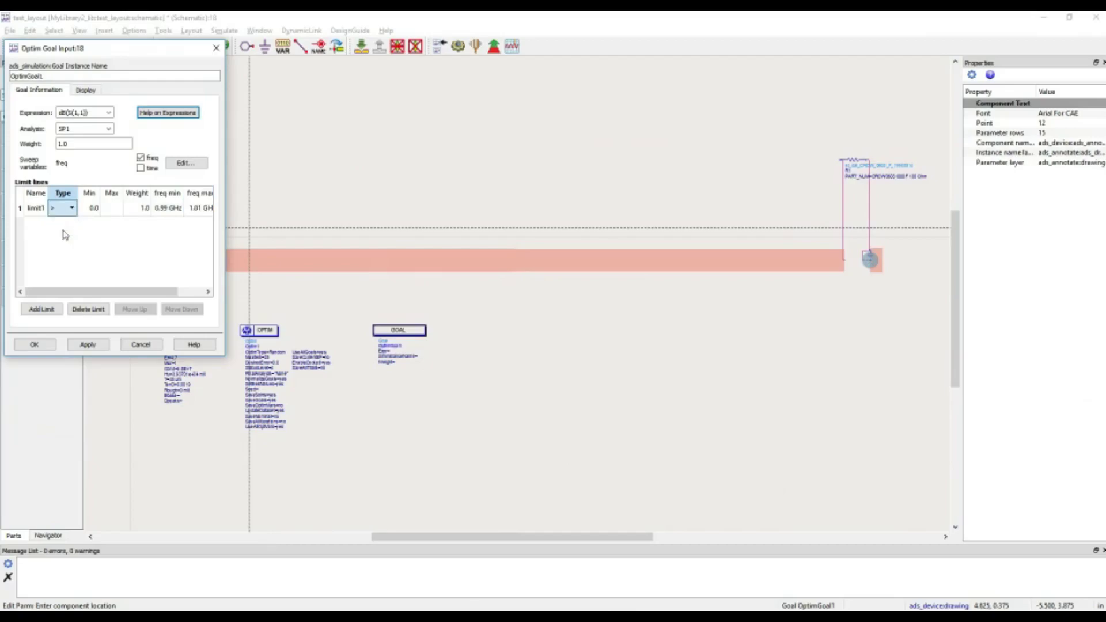
{"action": "double_click", "coordinate": [111, 208]}
{"action": "type", "text": "-"}
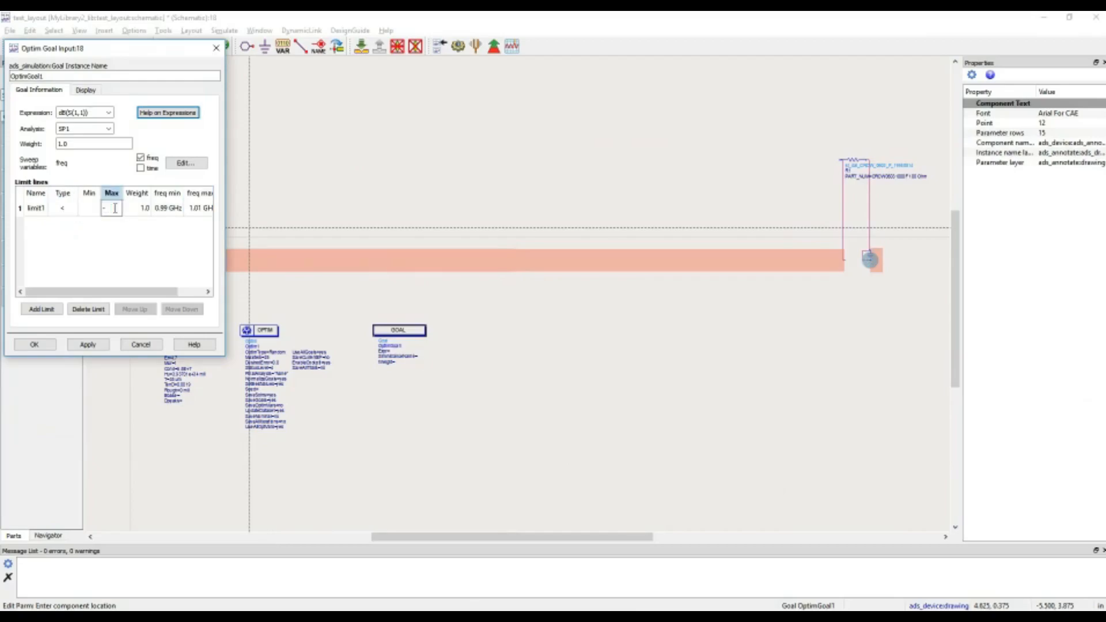
{"action": "type", "text": "20"}
{"action": "left_click", "coordinate": [33, 345]}
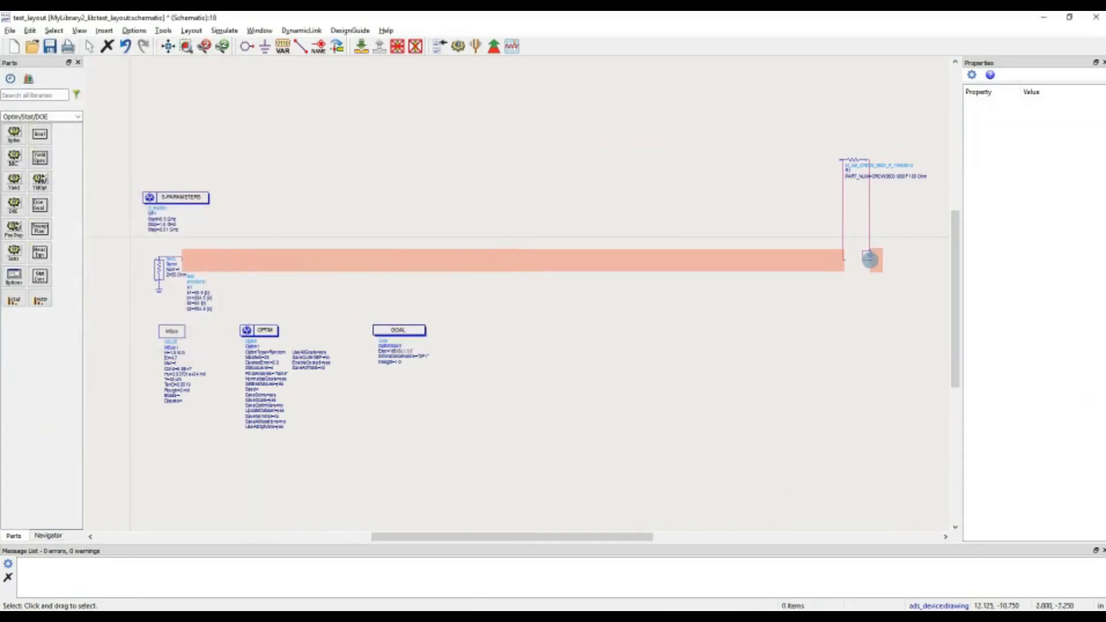
{"action": "left_click", "coordinate": [467, 606]}
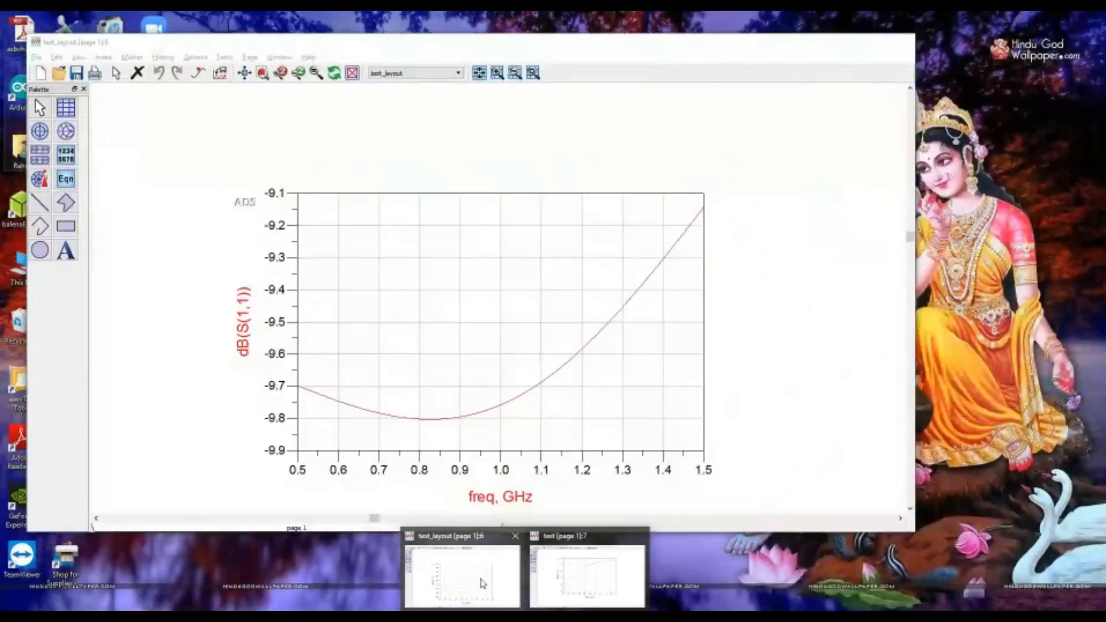
{"action": "left_click", "coordinate": [483, 585]}
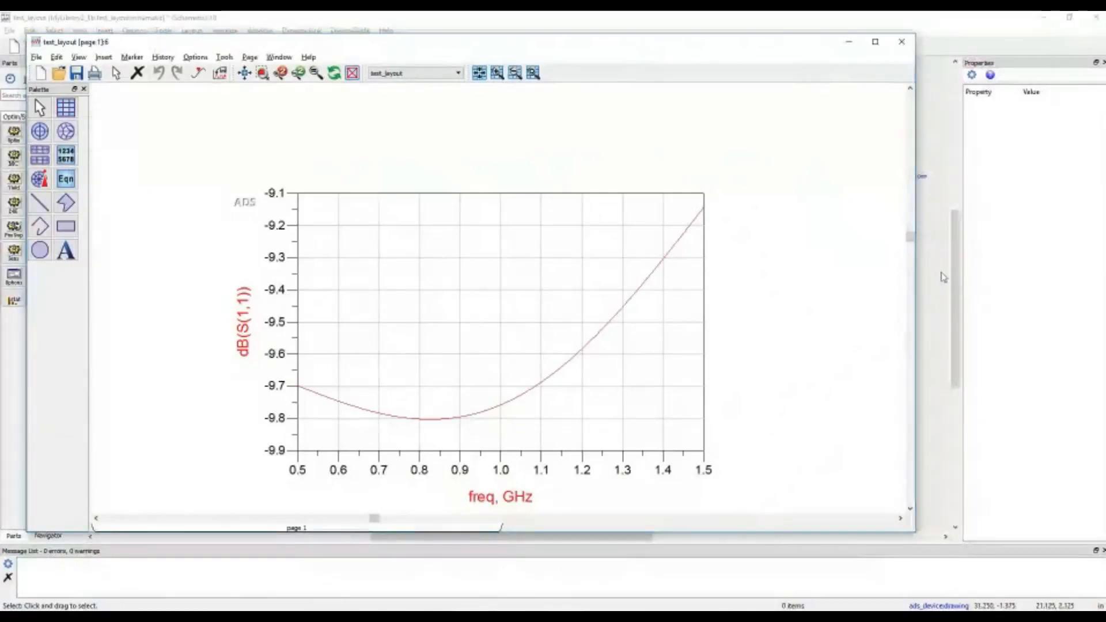
{"action": "left_click", "coordinate": [902, 42]}
{"action": "left_click", "coordinate": [536, 260]}
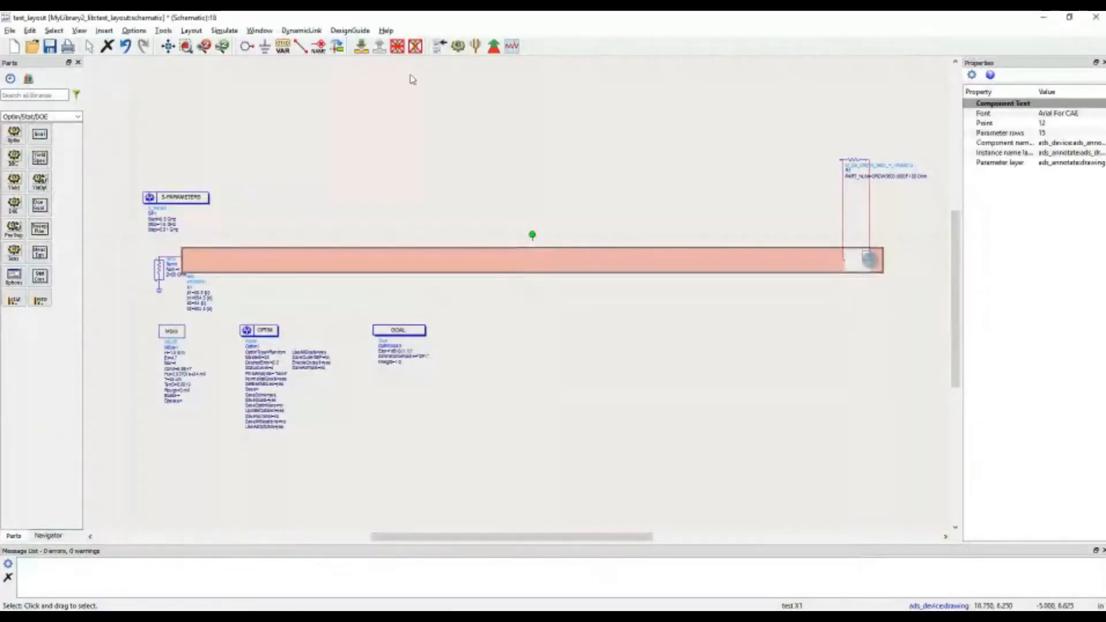
{"action": "left_click", "coordinate": [441, 47]}
{"action": "left_click", "coordinate": [609, 458]}
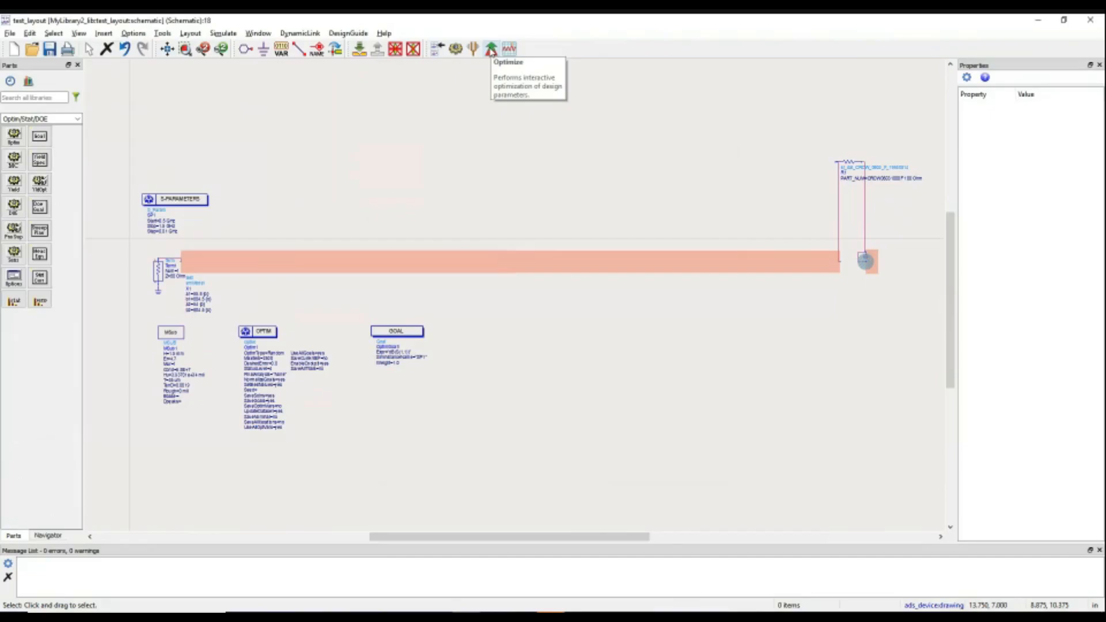
Run the optimization, hide the status windows, and pause it after a few iterations.
{"action": "left_click", "coordinate": [493, 48]}
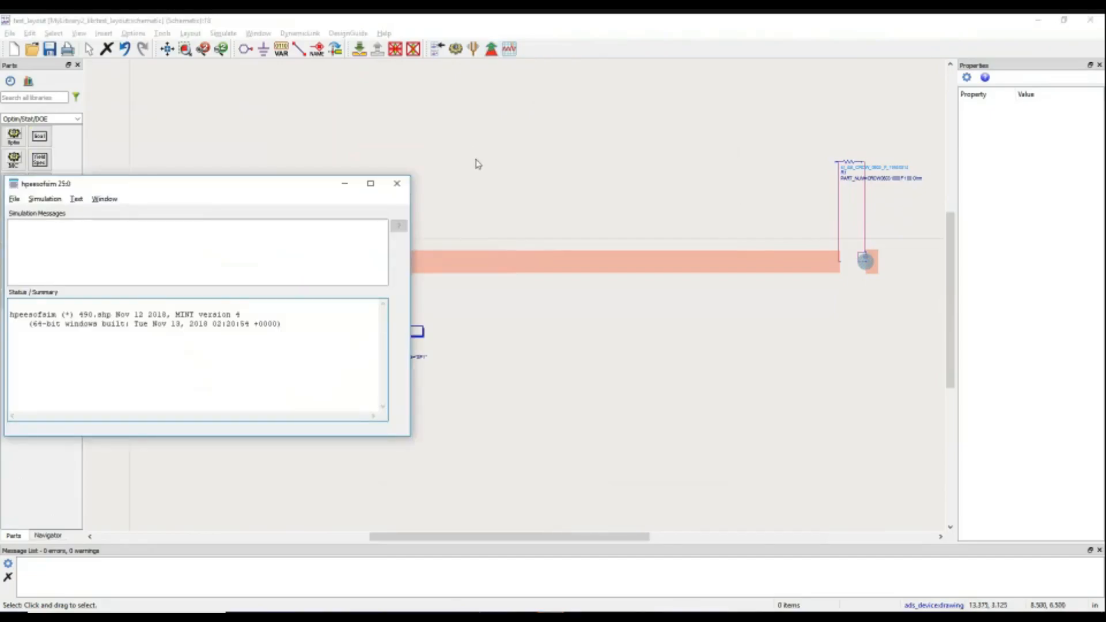
{"action": "left_click", "coordinate": [344, 184]}
{"action": "left_click", "coordinate": [486, 255]}
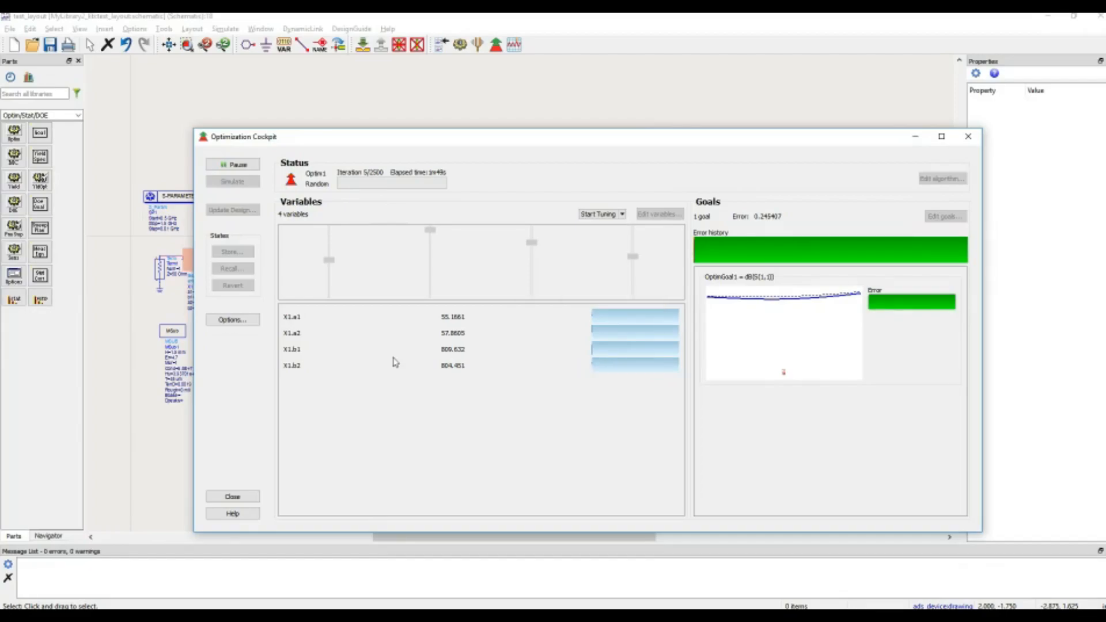
{"action": "left_click", "coordinate": [234, 164]}
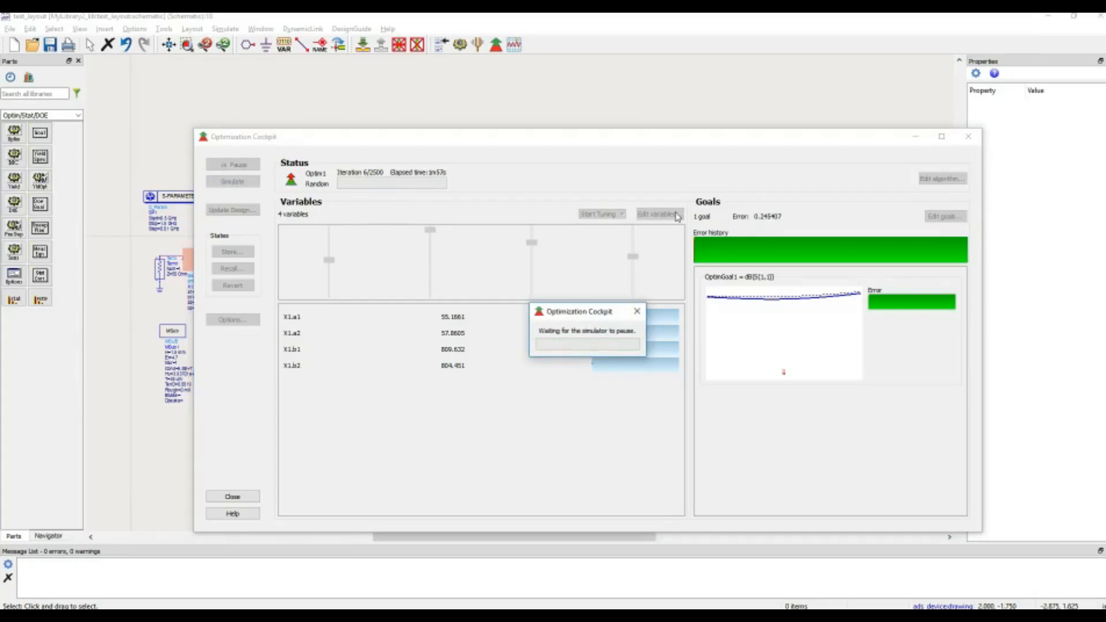
Raise X1.a2's maximum to 60, then edit the goal's maximum limit to -15.
{"action": "left_click", "coordinate": [666, 215]}
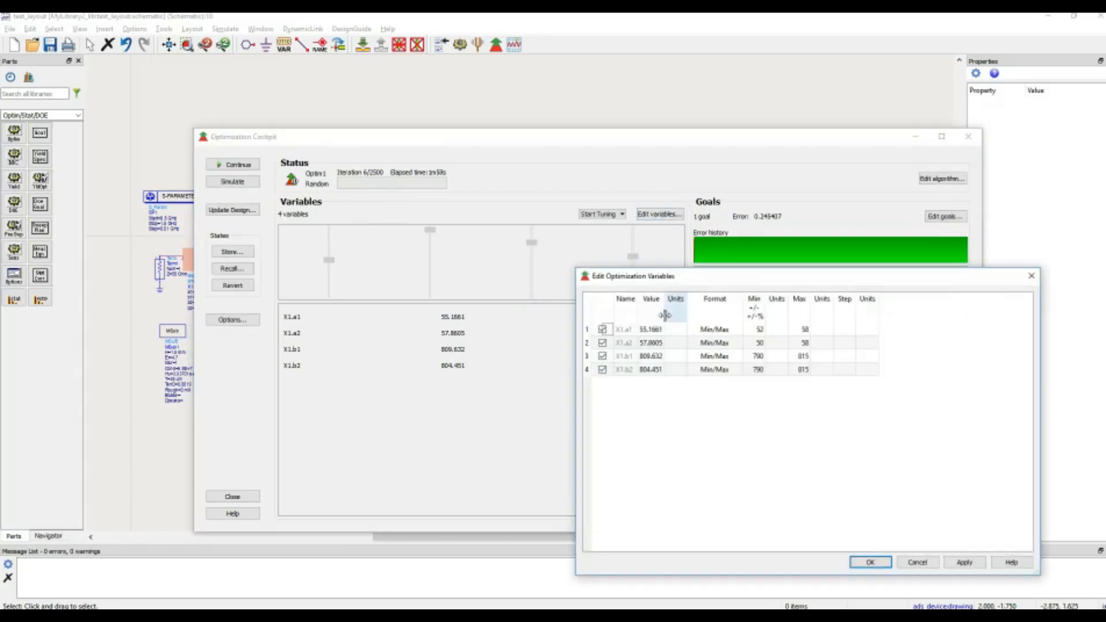
{"action": "double_click", "coordinate": [804, 343]}
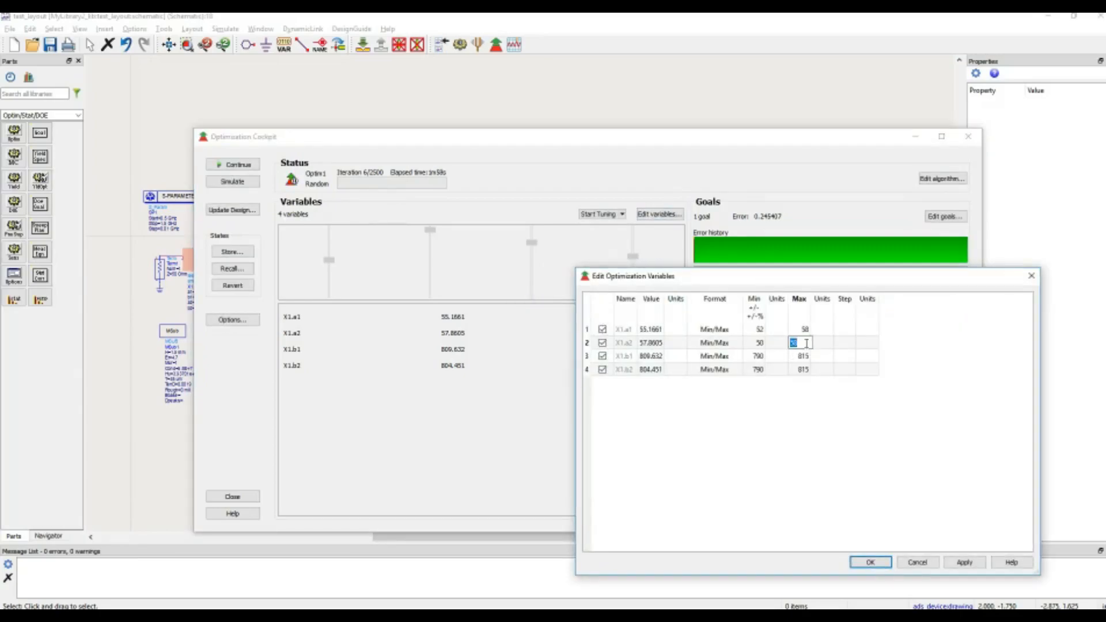
{"action": "type", "text": "60"}
{"action": "left_click", "coordinate": [870, 563]}
{"action": "left_click", "coordinate": [943, 216]}
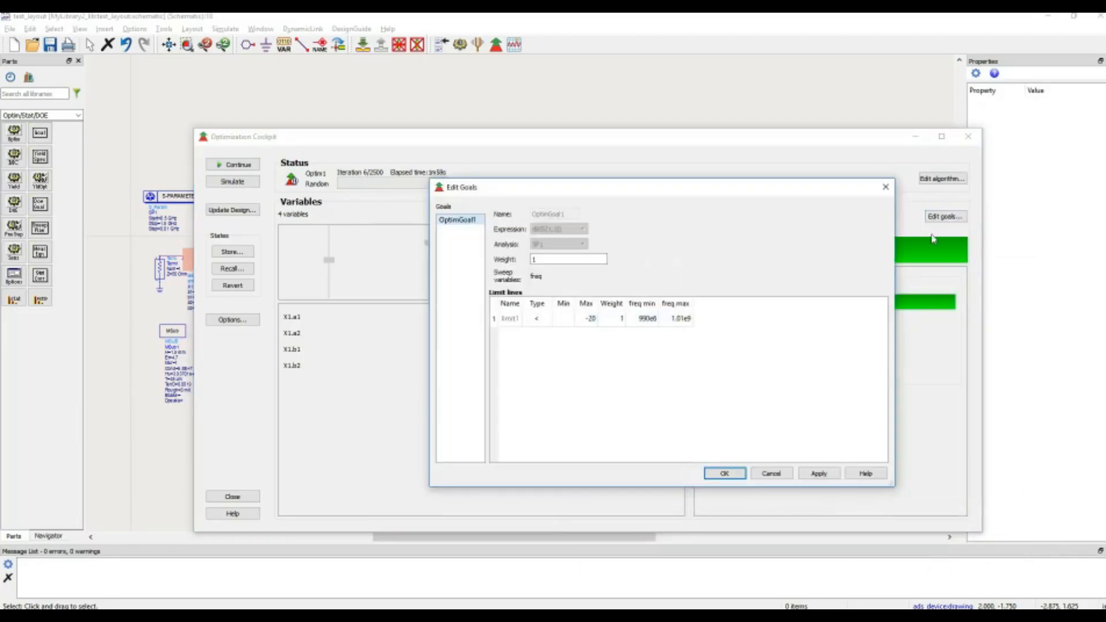
{"action": "double_click", "coordinate": [586, 318]}
{"action": "type", "text": "15"}
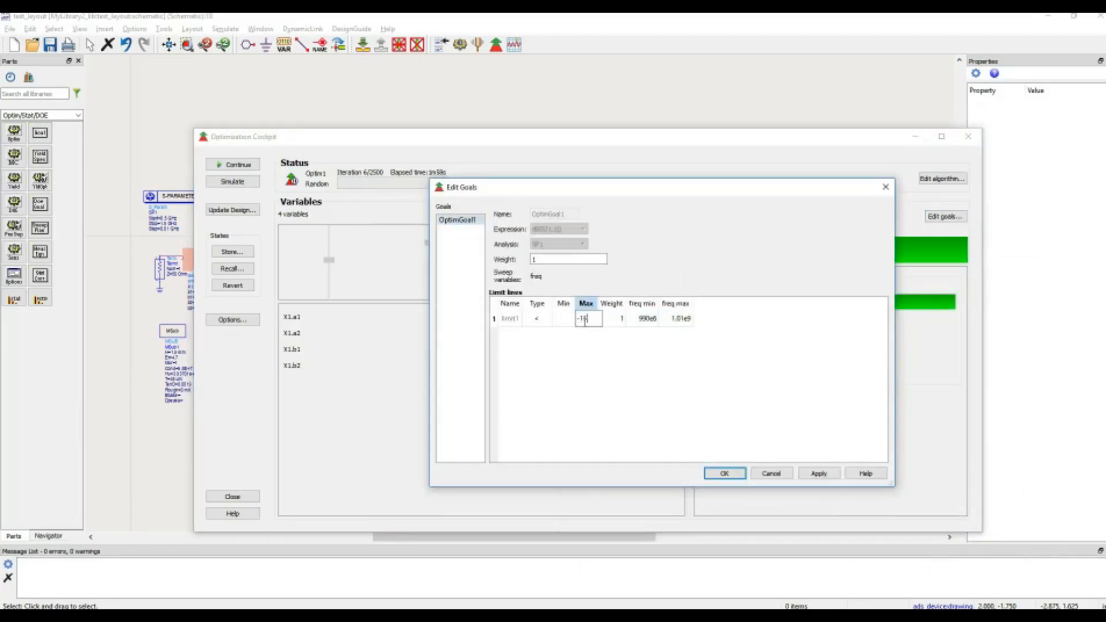
Confirm the relaxed goal, resume optimizing until error is about 0.05, and move the cockpit aside.
{"action": "left_click", "coordinate": [725, 474]}
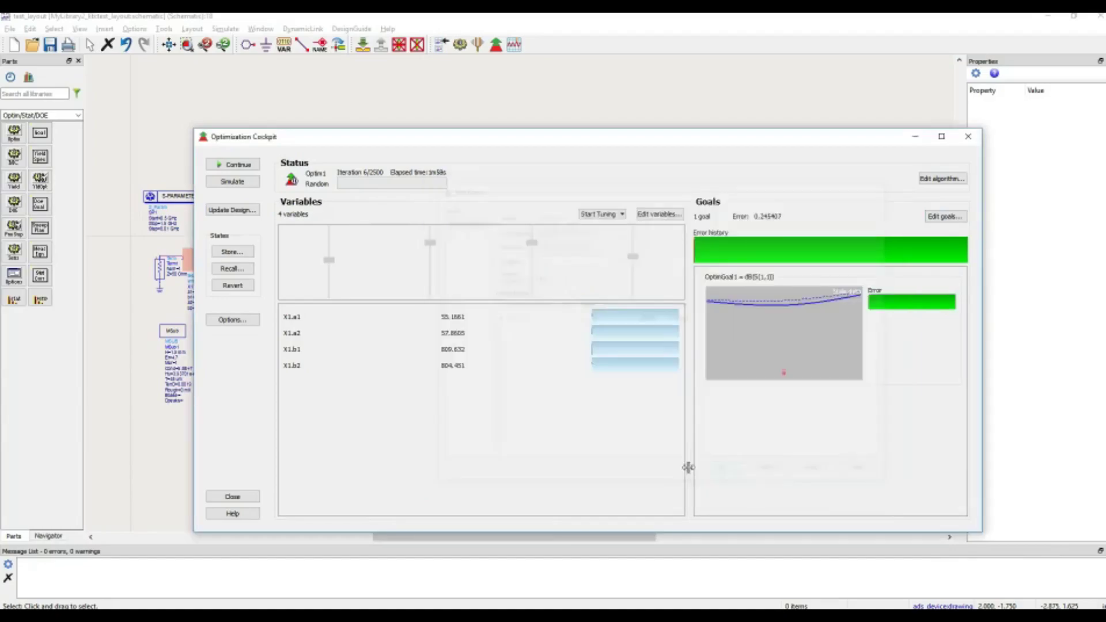
{"action": "left_click", "coordinate": [232, 164]}
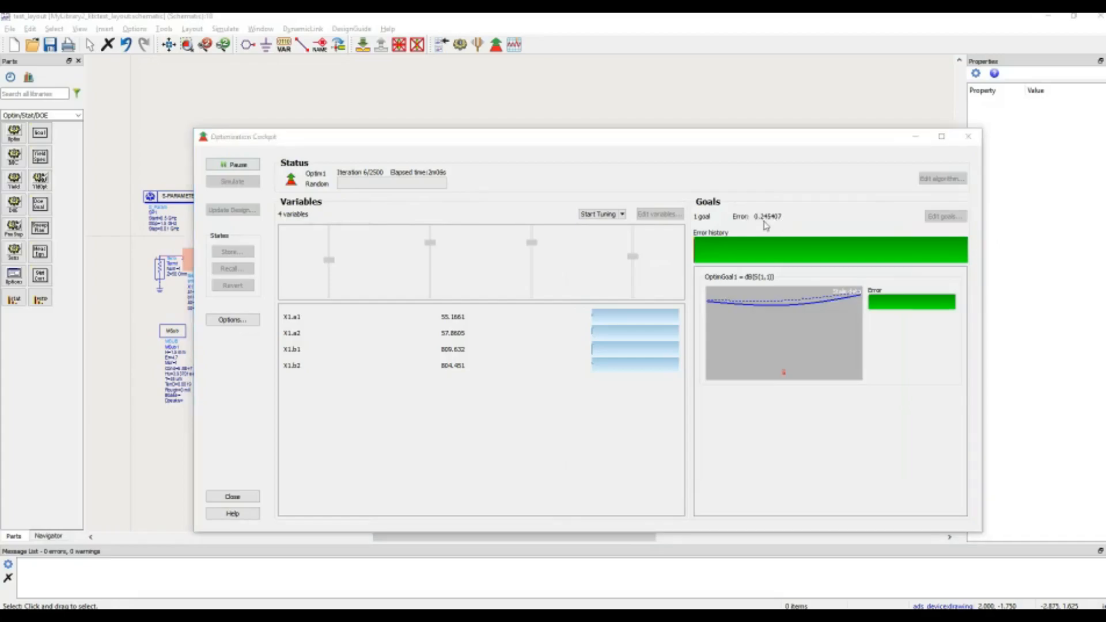
{"action": "left_click", "coordinate": [766, 224]}
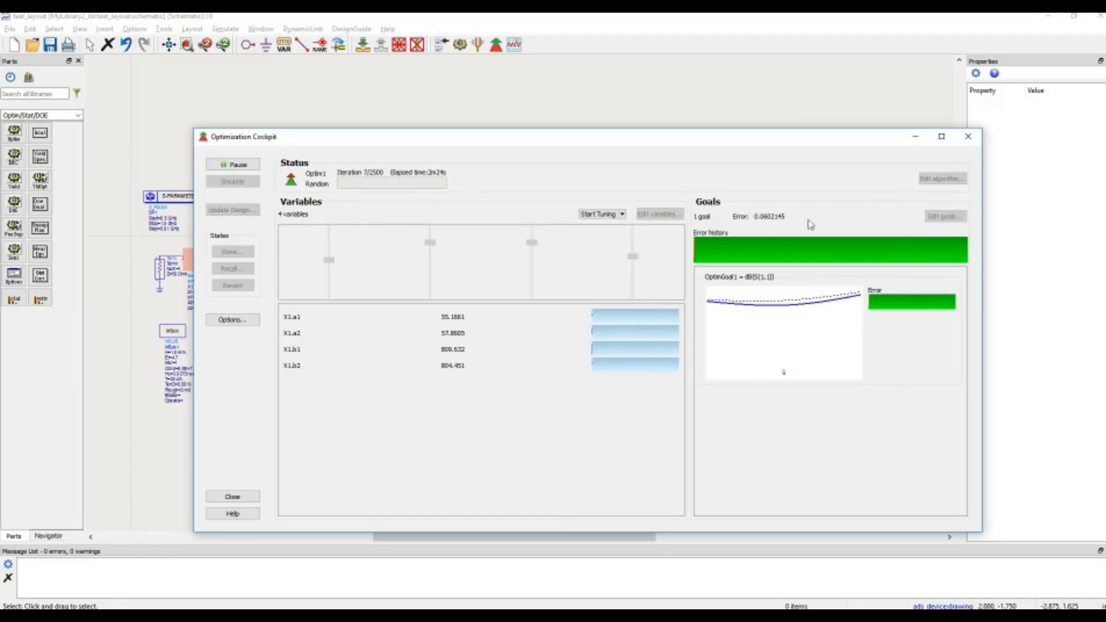
{"action": "left_click_drag", "start_coordinate": [289, 140], "coordinate": [285, 450]}
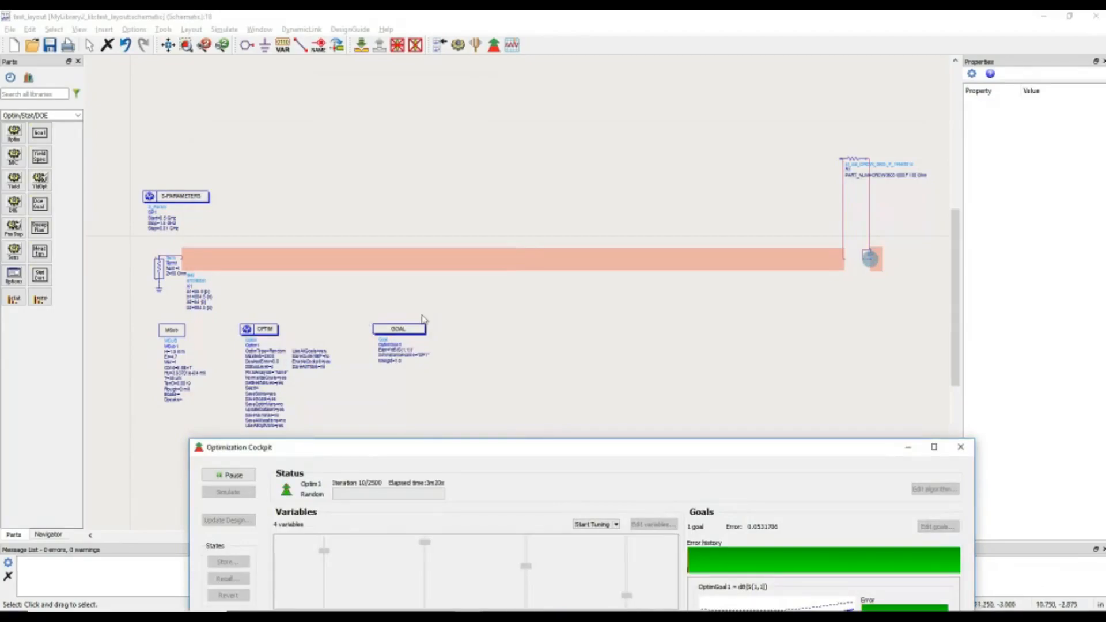
Close the cockpit and place several more GOAL components on the schematic.
{"action": "left_click", "coordinate": [412, 338]}
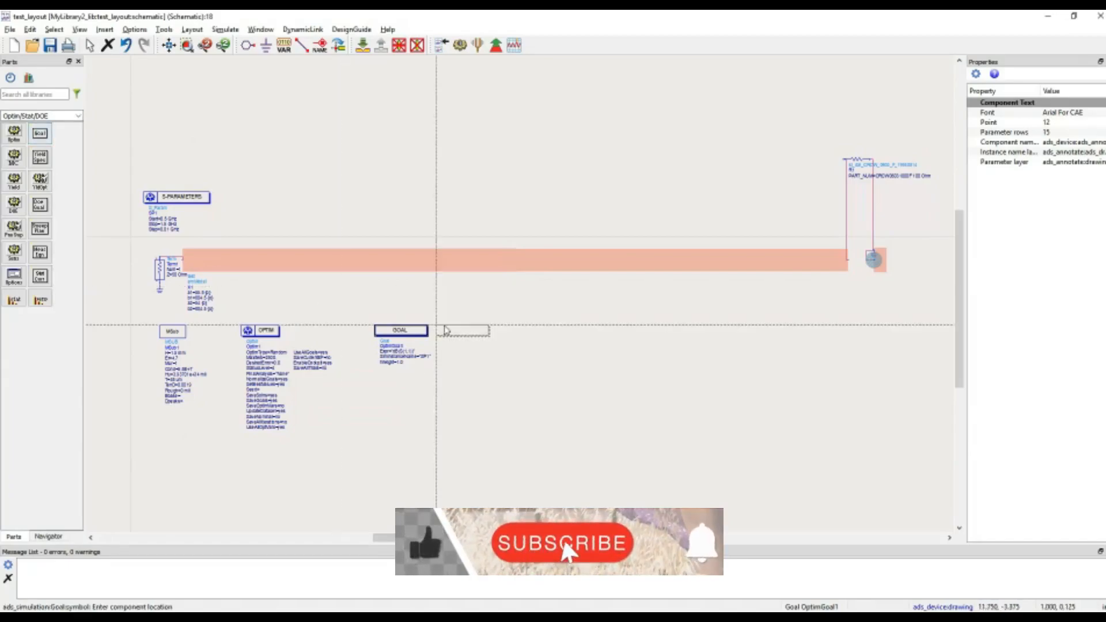
{"action": "left_click", "coordinate": [489, 332]}
{"action": "left_click", "coordinate": [579, 324]}
{"action": "left_click", "coordinate": [671, 332]}
{"action": "left_click", "coordinate": [727, 342]}
{"action": "left_click", "coordinate": [528, 402]}
{"action": "left_click", "coordinate": [707, 399]}
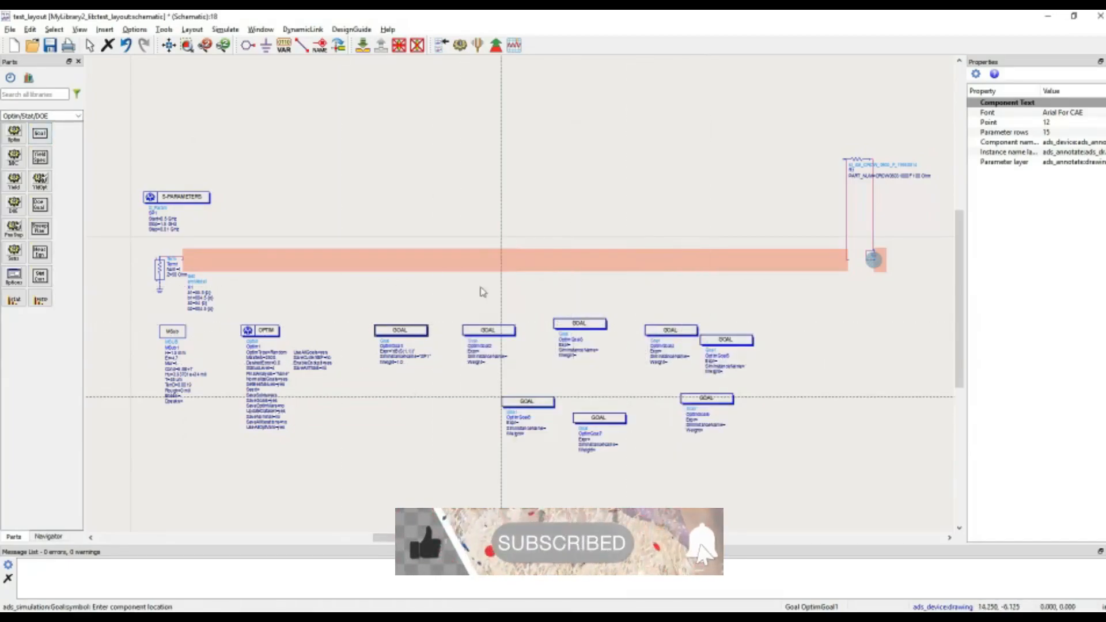
{"action": "left_click", "coordinate": [442, 389]}
{"action": "key", "text": "Escape"}
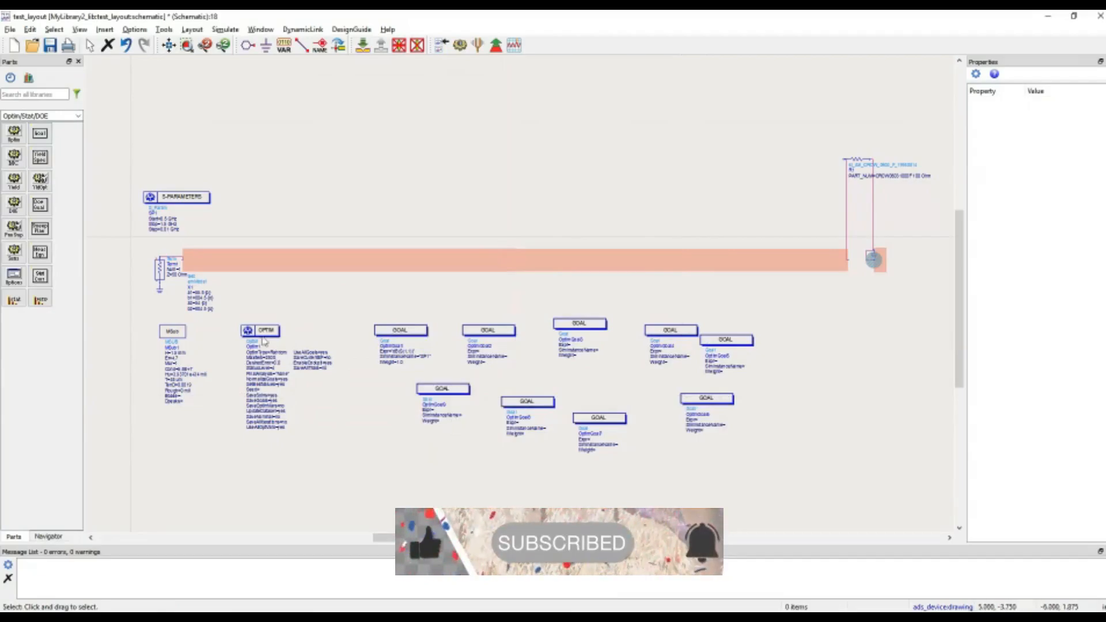
Relaunch the optimization and bring the cockpit fully into view at iteration 34.
{"action": "key", "text": "alt+Tab"}
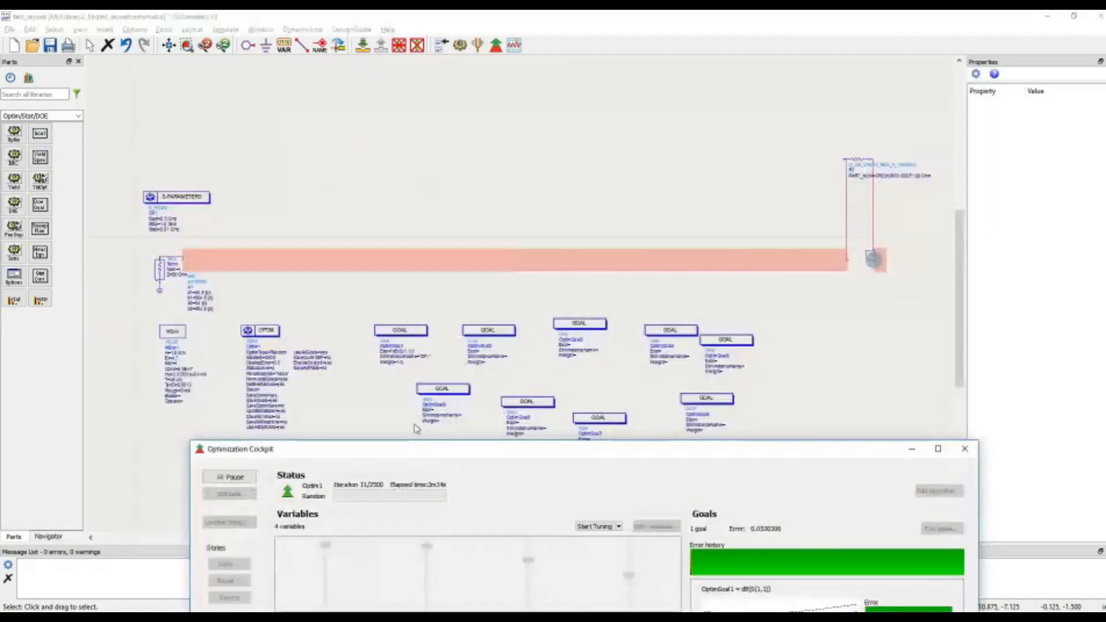
{"action": "left_click_drag", "start_coordinate": [435, 452], "coordinate": [424, 197]}
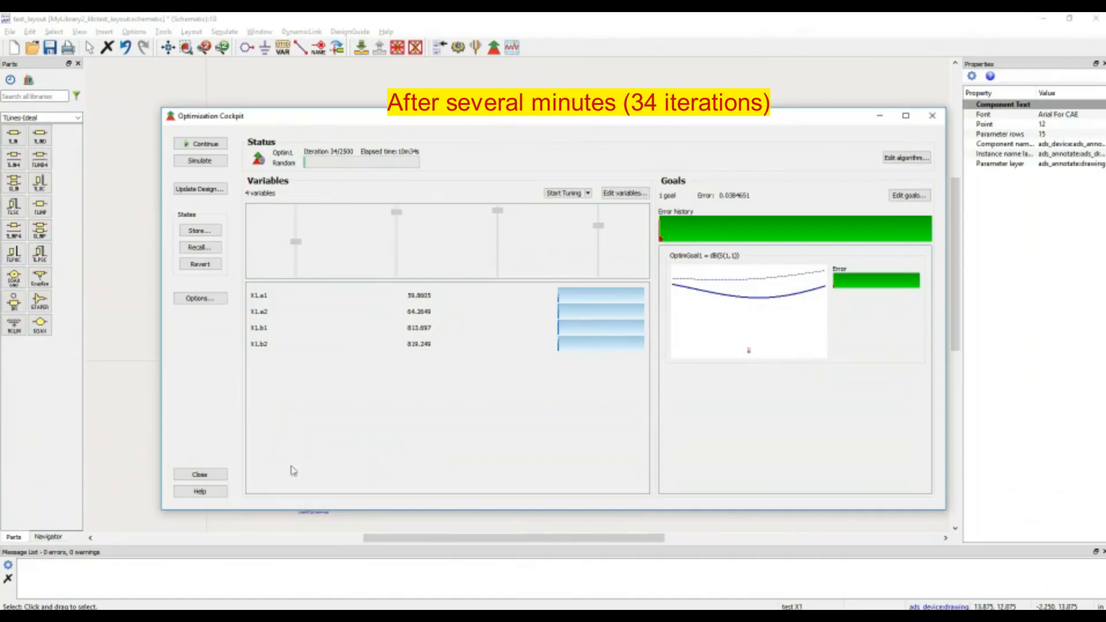
Update the design with the optimized algorithm, goals and variables, then close the cockpit.
{"action": "left_click", "coordinate": [199, 188]}
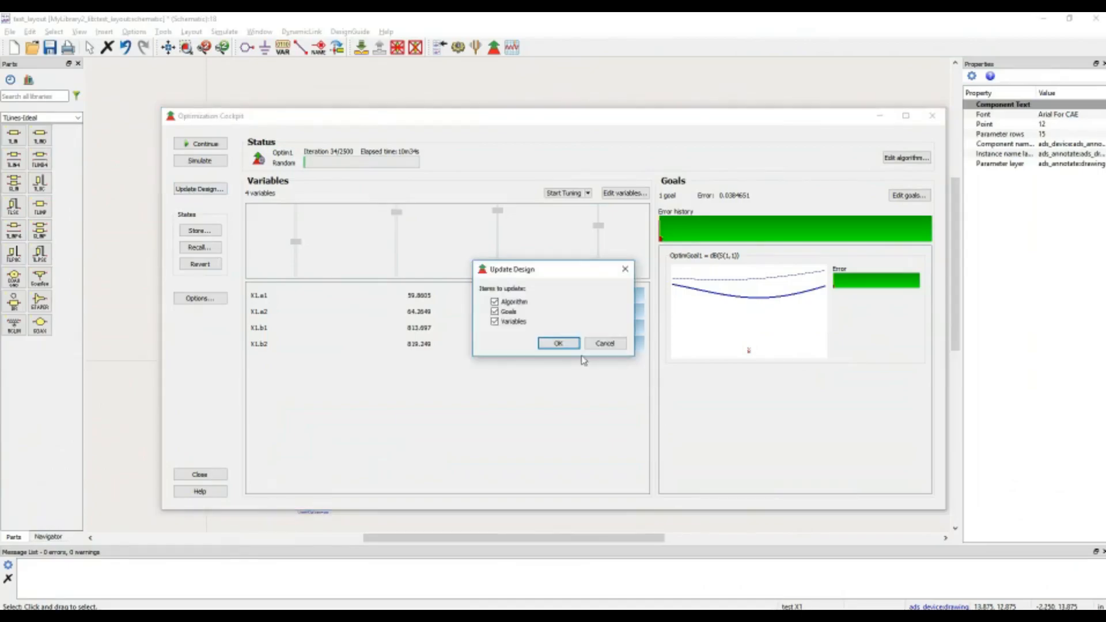
{"action": "left_click", "coordinate": [558, 344]}
{"action": "left_click", "coordinate": [200, 474]}
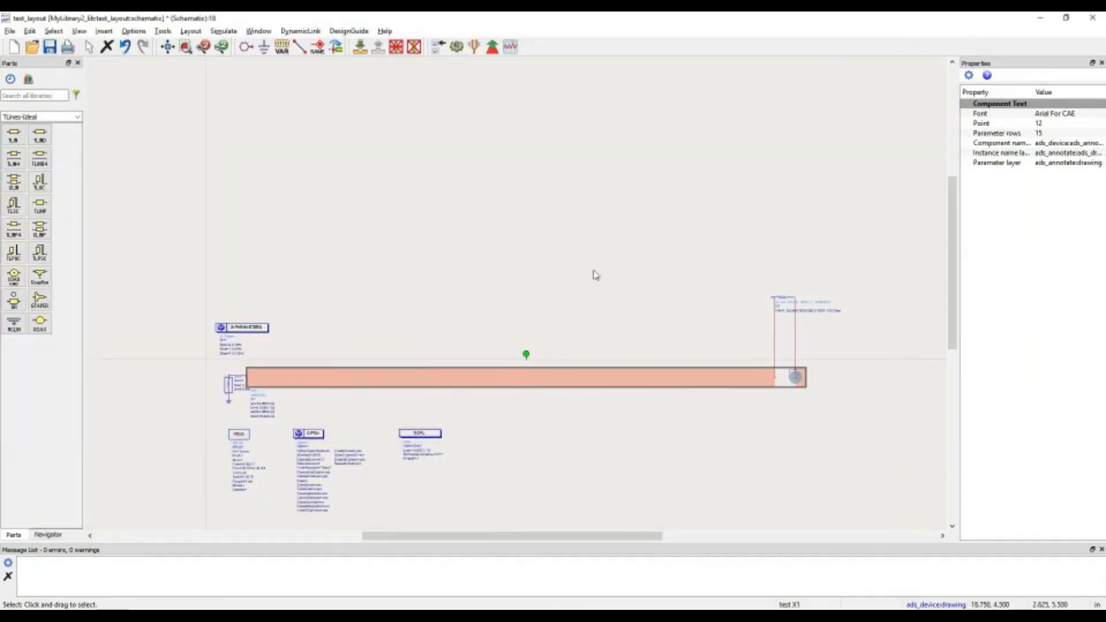
Bring the test cell's layout window with the microstrip line back to the front.
{"action": "left_click", "coordinate": [575, 458]}
{"action": "left_click_drag", "start_coordinate": [530, 323], "coordinate": [457, 259]}
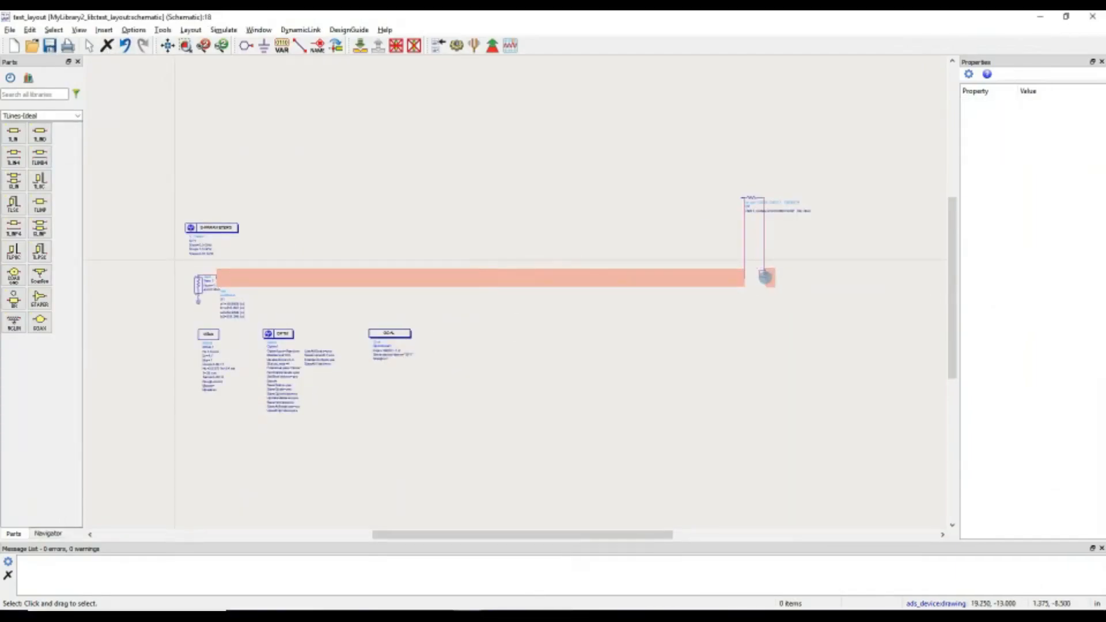
{"action": "left_click", "coordinate": [475, 574]}
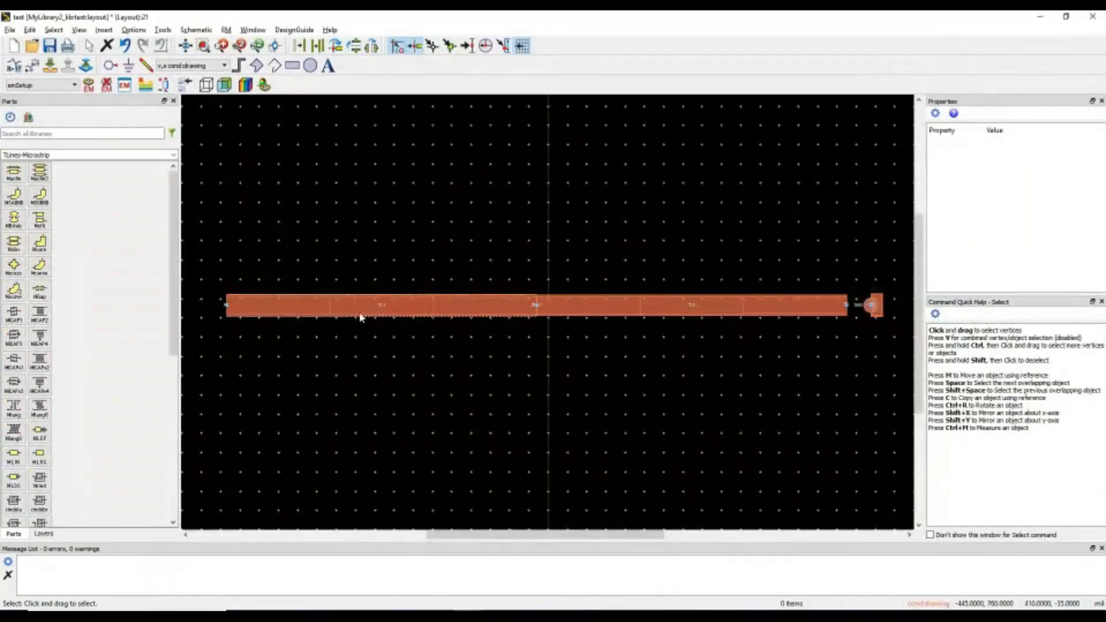
Inspect the X1 instance's optimized values and bring up the layout's design parameter list at a1.
{"action": "key", "text": "alt+Tab"}
{"action": "double_click", "coordinate": [394, 286]}
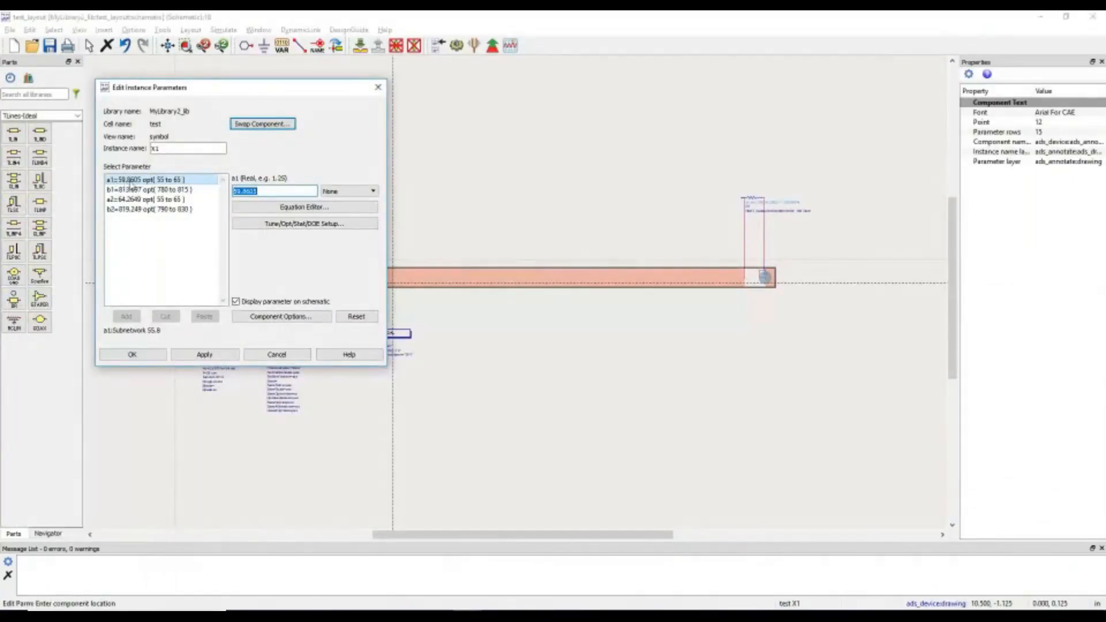
{"action": "left_click", "coordinate": [378, 88]}
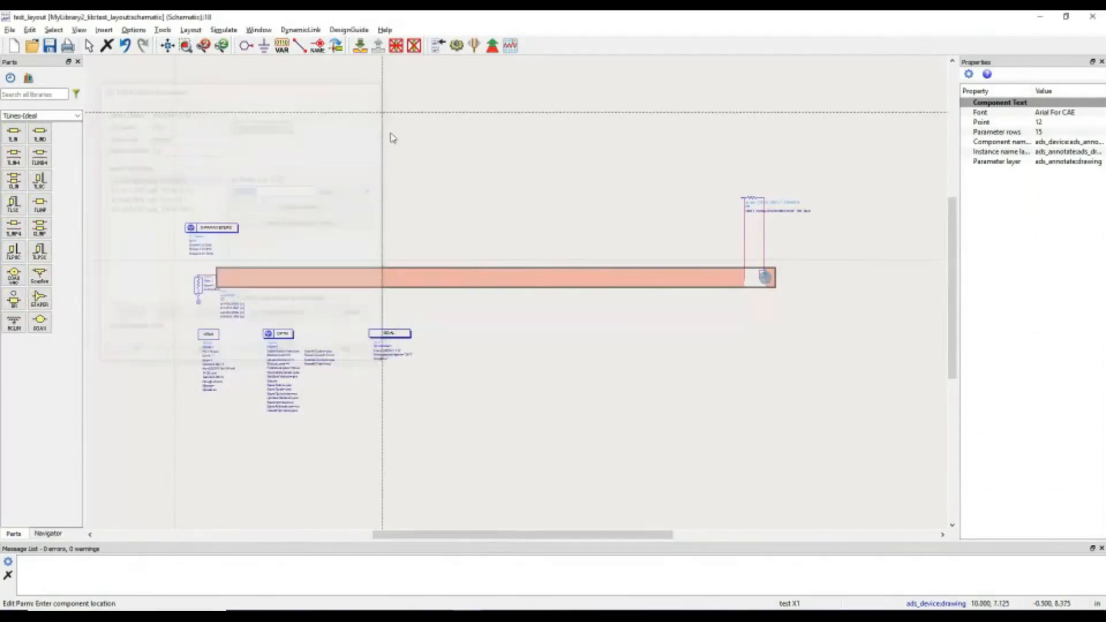
{"action": "key", "text": "alt+Tab"}
{"action": "double_click", "coordinate": [380, 305]}
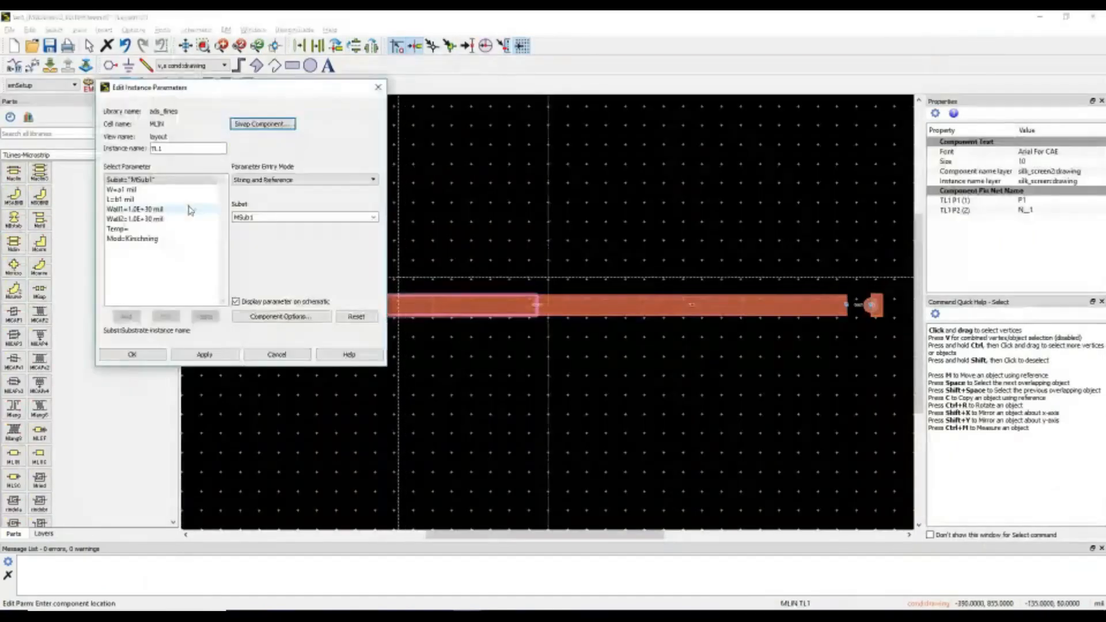
{"action": "left_click", "coordinate": [226, 31]}
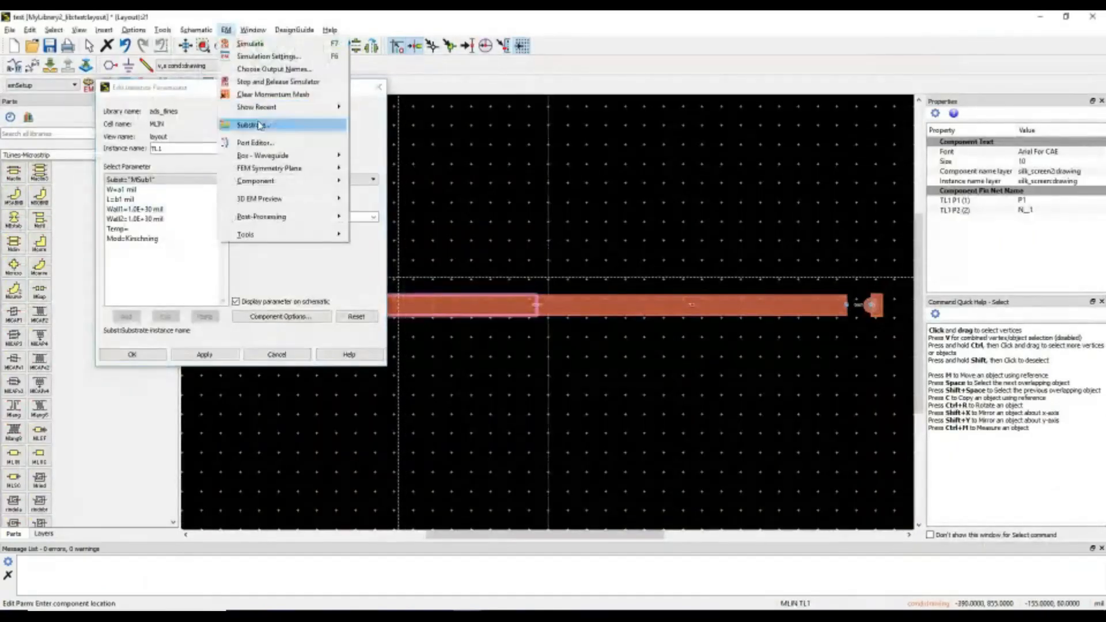
{"action": "left_click", "coordinate": [393, 189]}
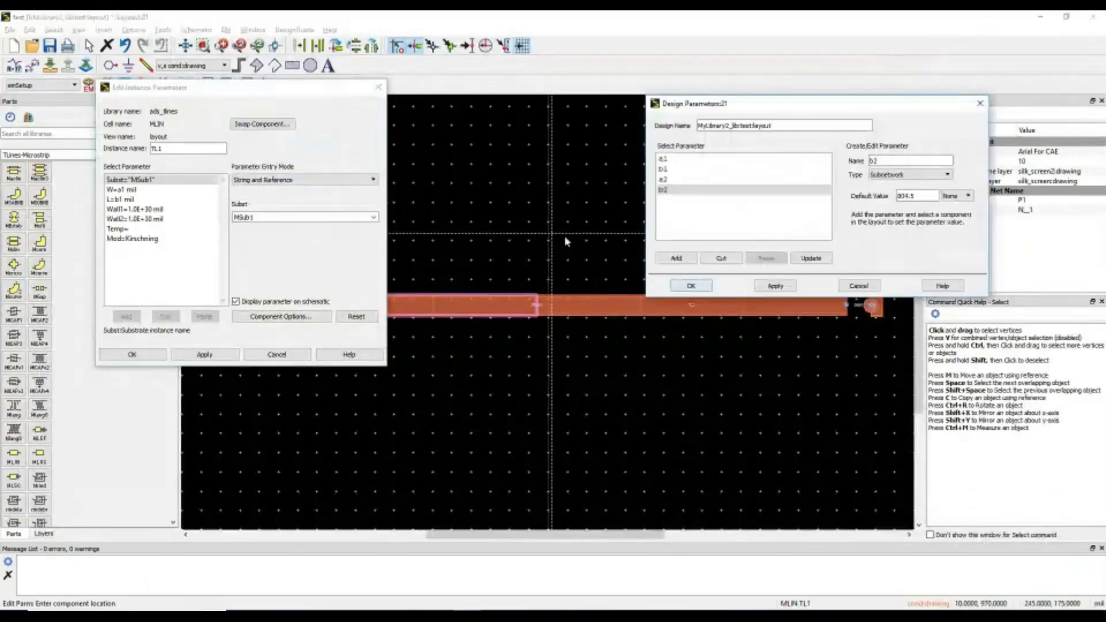
{"action": "left_click", "coordinate": [708, 163]}
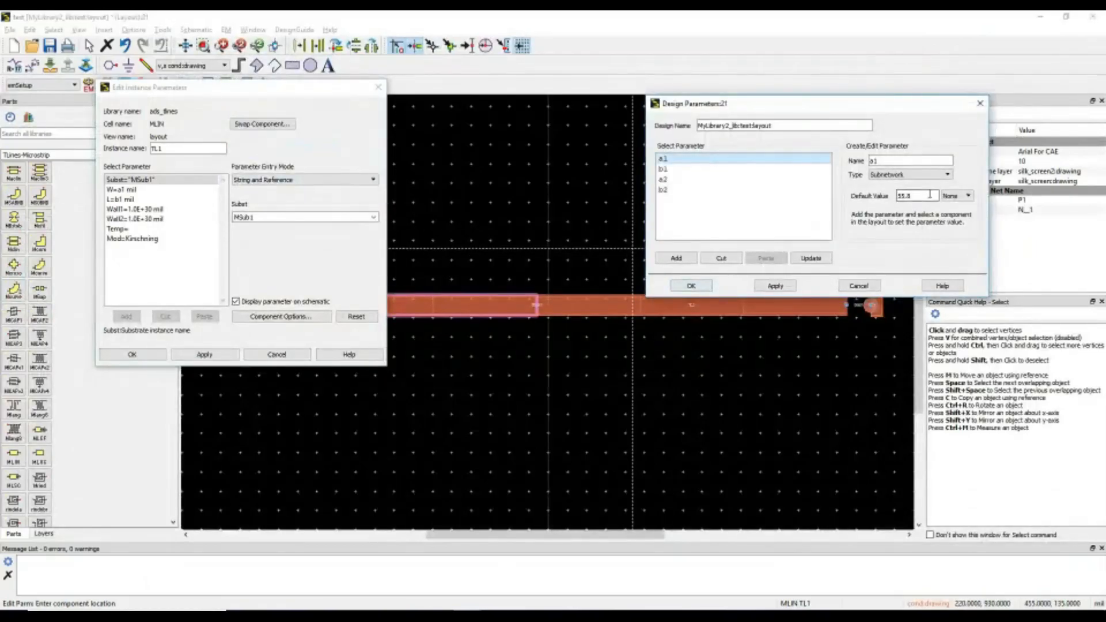
{"action": "left_click_drag", "start_coordinate": [830, 107], "coordinate": [498, 120]}
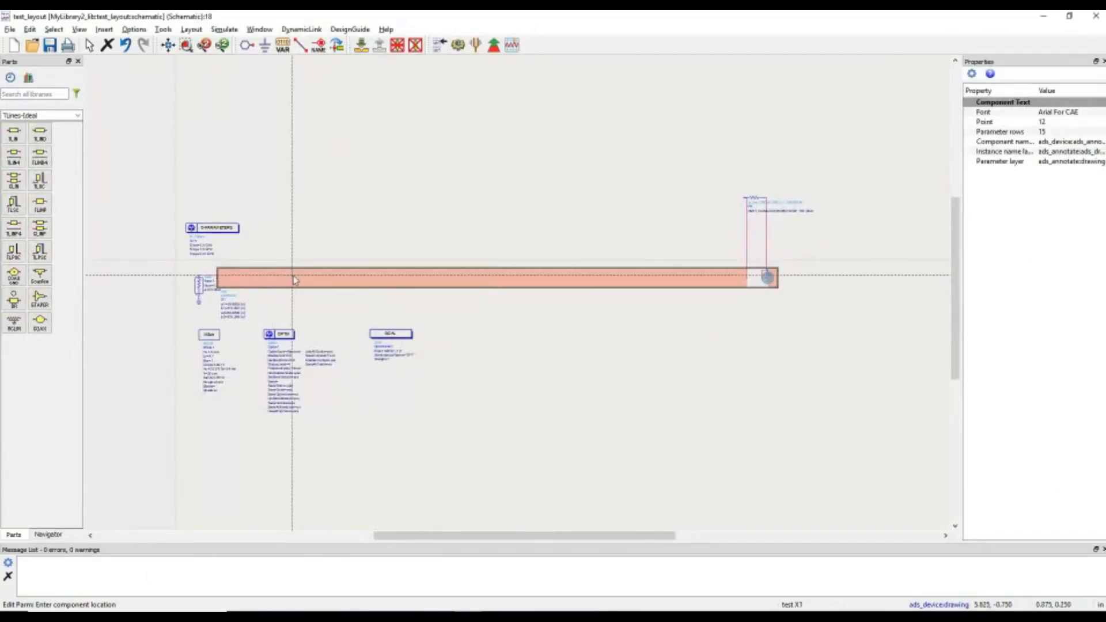
{"action": "key", "text": "Escape"}
{"action": "key", "text": "alt+Tab"}
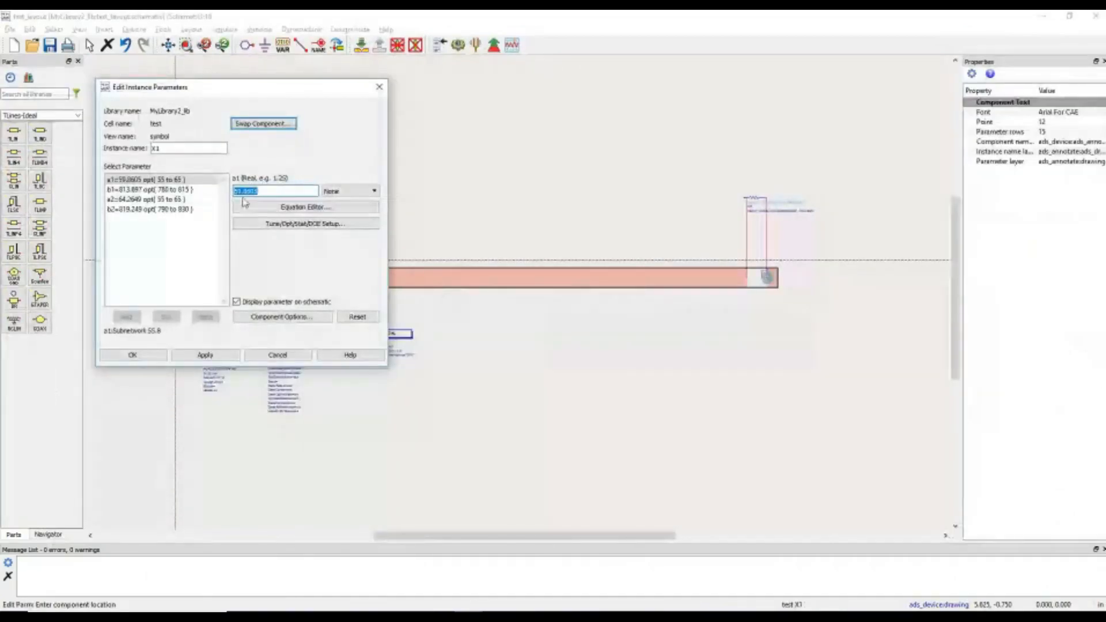
{"action": "left_click", "coordinate": [378, 86]}
{"action": "key", "text": "alt+Tab"}
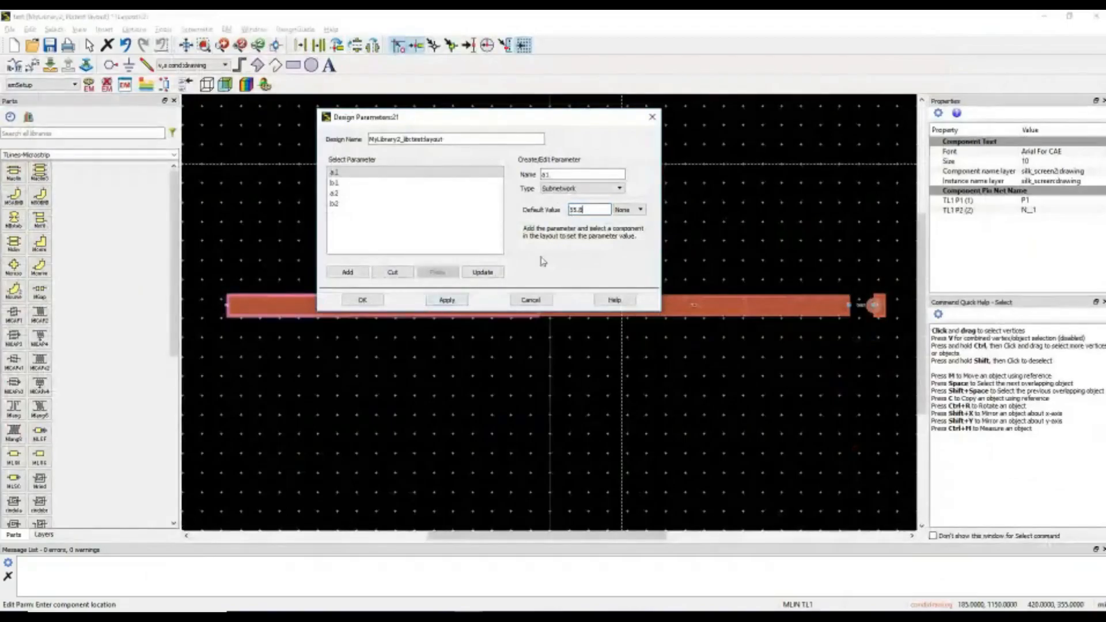
Replace the layout's a1 default 55.8 with the optimized 59.8605 copied from X1 and apply it.
{"action": "key", "text": "alt+Tab"}
{"action": "double_click", "coordinate": [285, 279]}
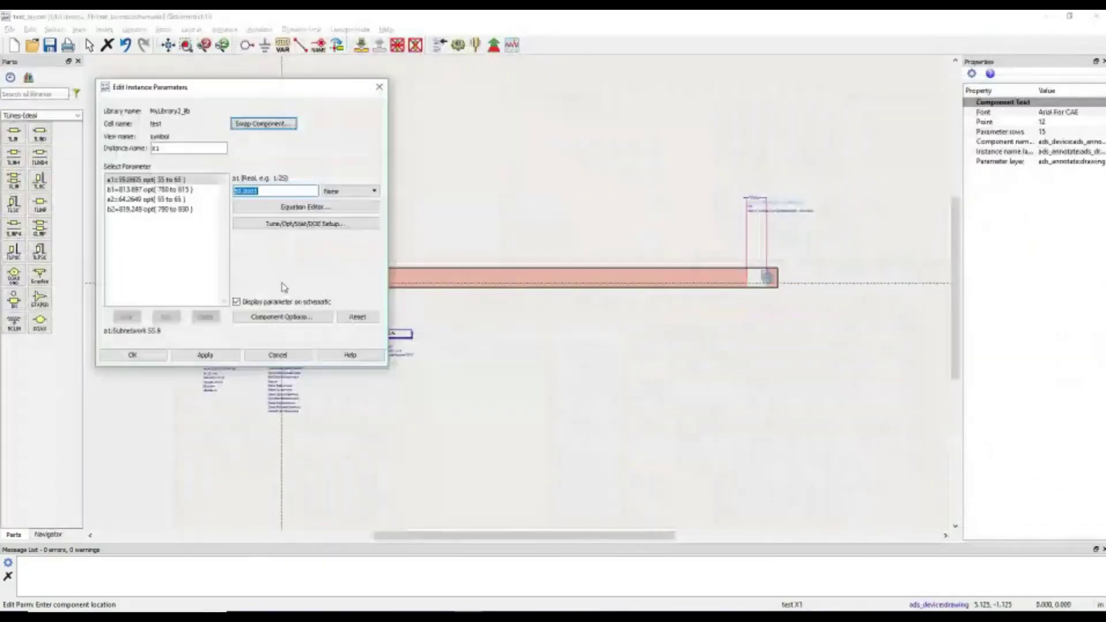
{"action": "double_click", "coordinate": [268, 191]}
{"action": "key", "text": "ctrl+c"}
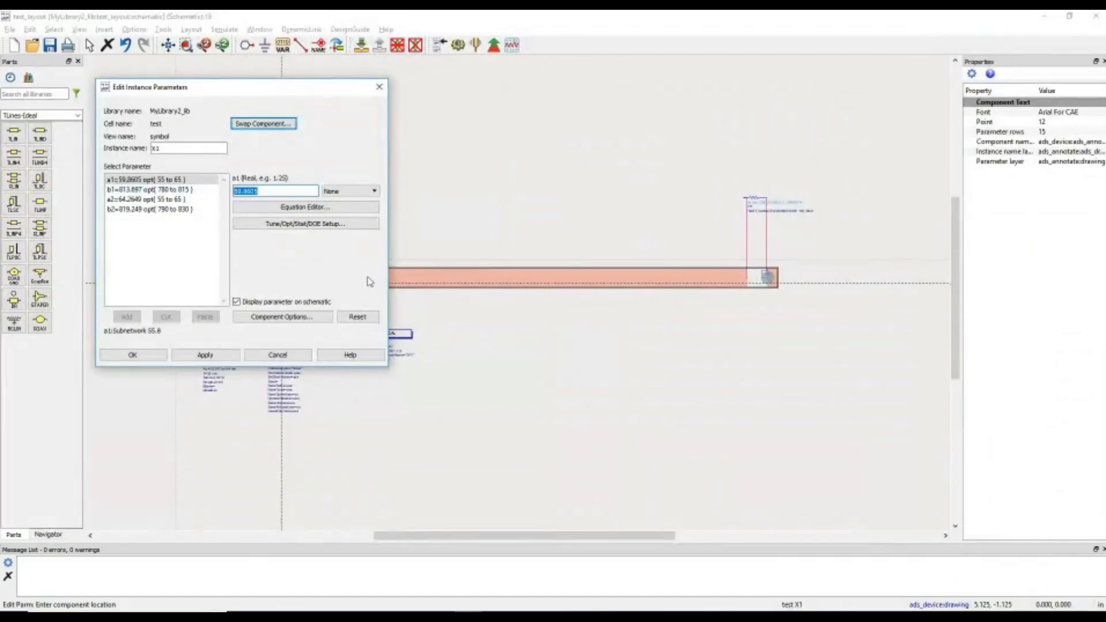
{"action": "key", "text": "alt+Tab"}
{"action": "double_click", "coordinate": [579, 209]}
{"action": "key", "text": "ctrl+v"}
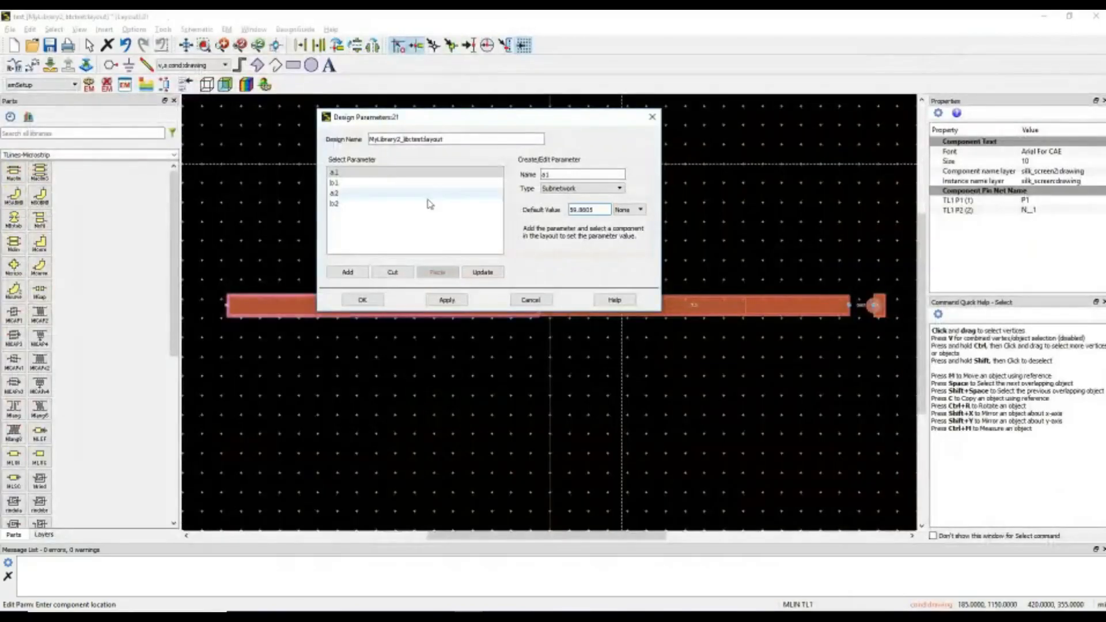
{"action": "left_click", "coordinate": [447, 300]}
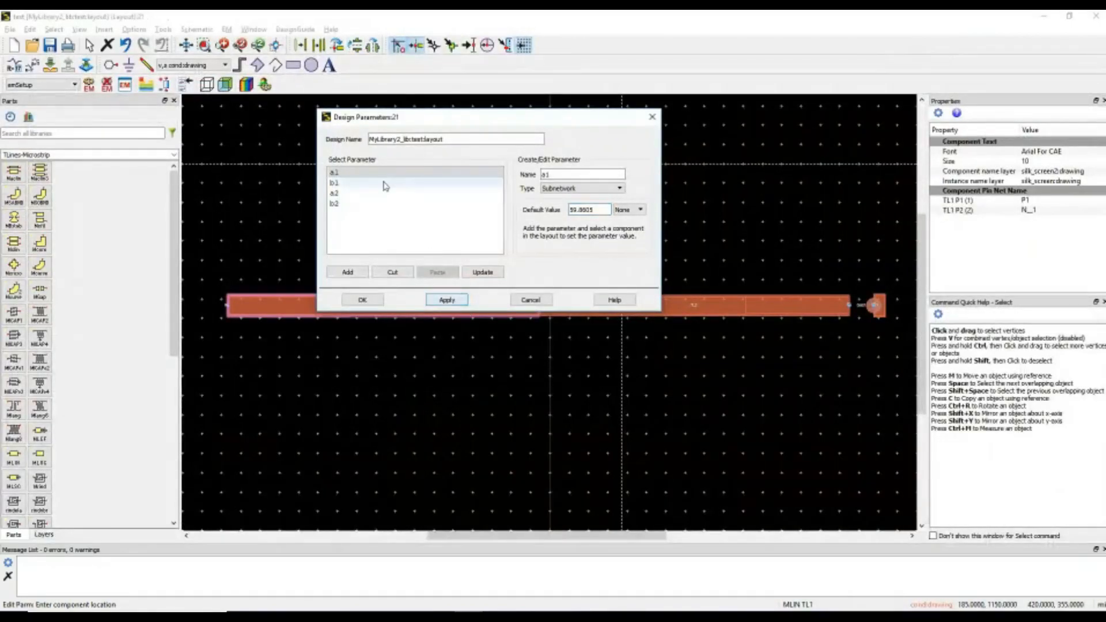
Carry the optimized b1, a2 and b2 values into the layout defaults and confirm the parameter edits.
{"action": "key", "text": "alt+Tab"}
{"action": "left_click", "coordinate": [151, 189]}
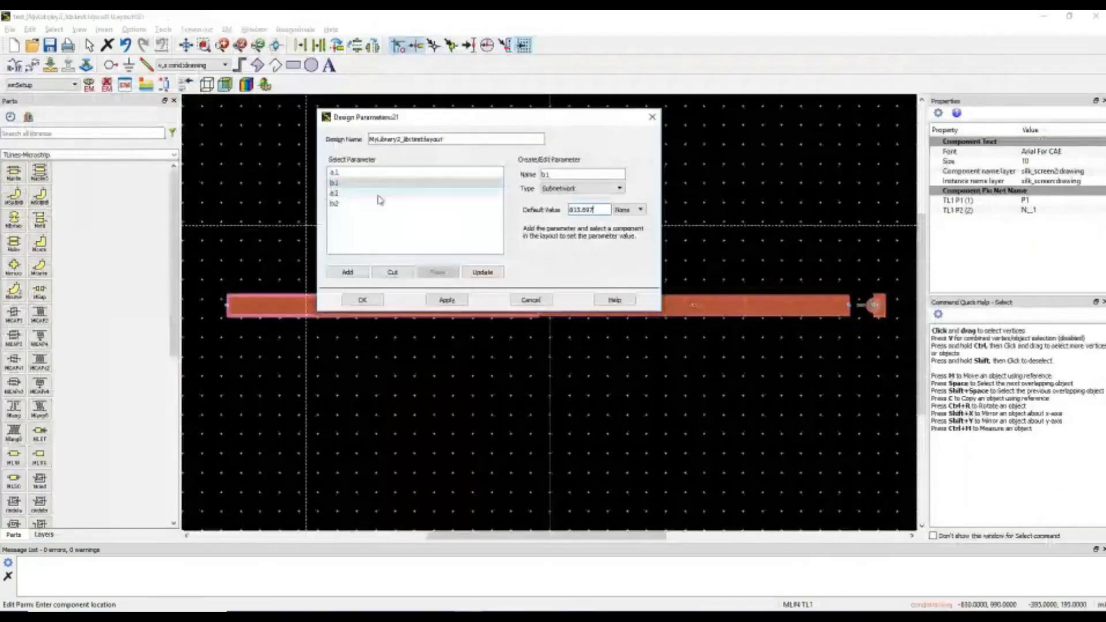
{"action": "left_click", "coordinate": [374, 194]}
{"action": "left_click", "coordinate": [147, 200]}
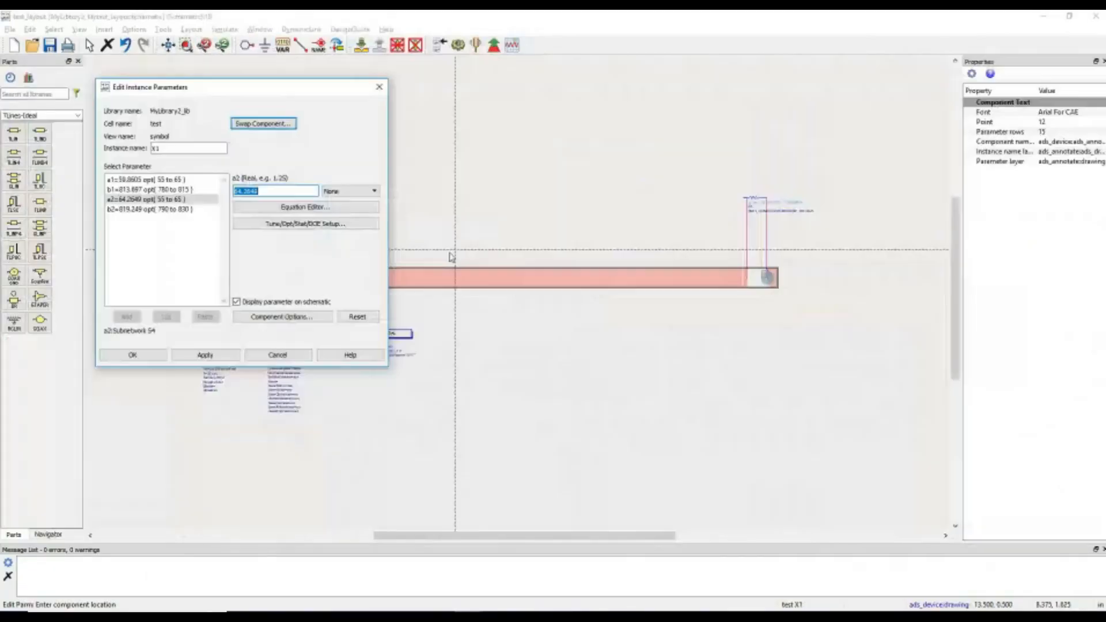
{"action": "left_click", "coordinate": [160, 209]}
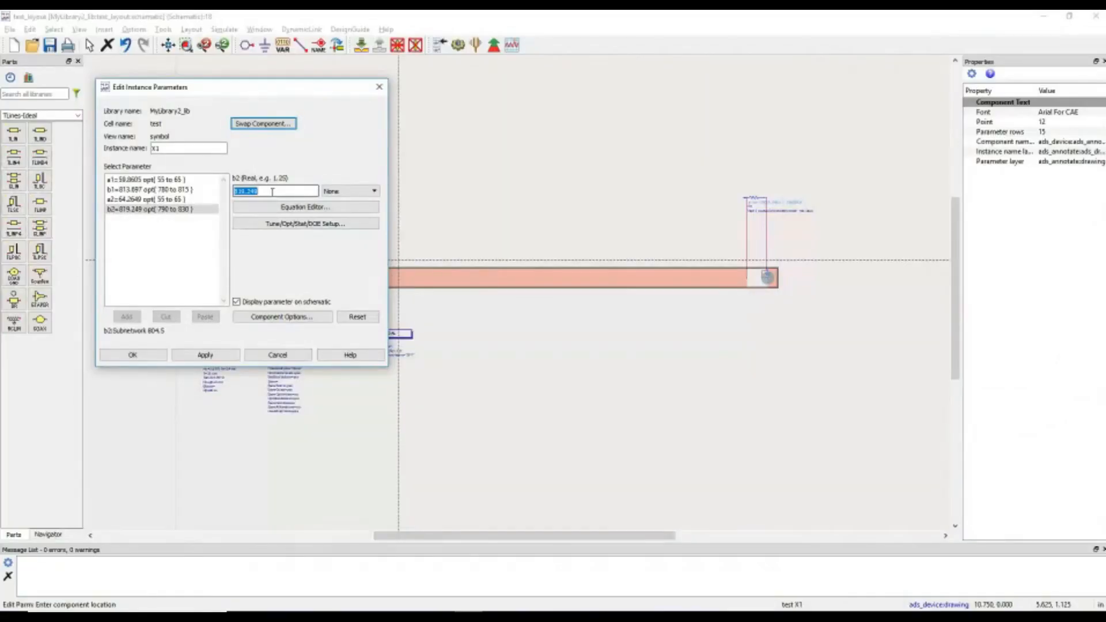
{"action": "key", "text": "alt+Tab"}
{"action": "left_click", "coordinate": [345, 204]}
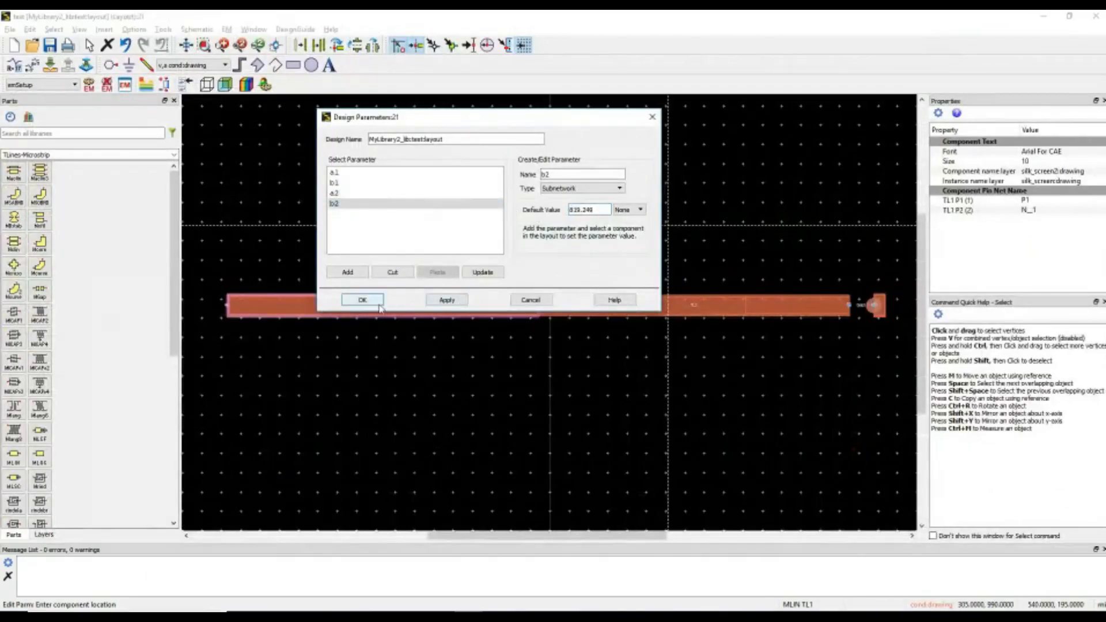
{"action": "left_click", "coordinate": [363, 300]}
{"action": "left_click", "coordinate": [30, 31]}
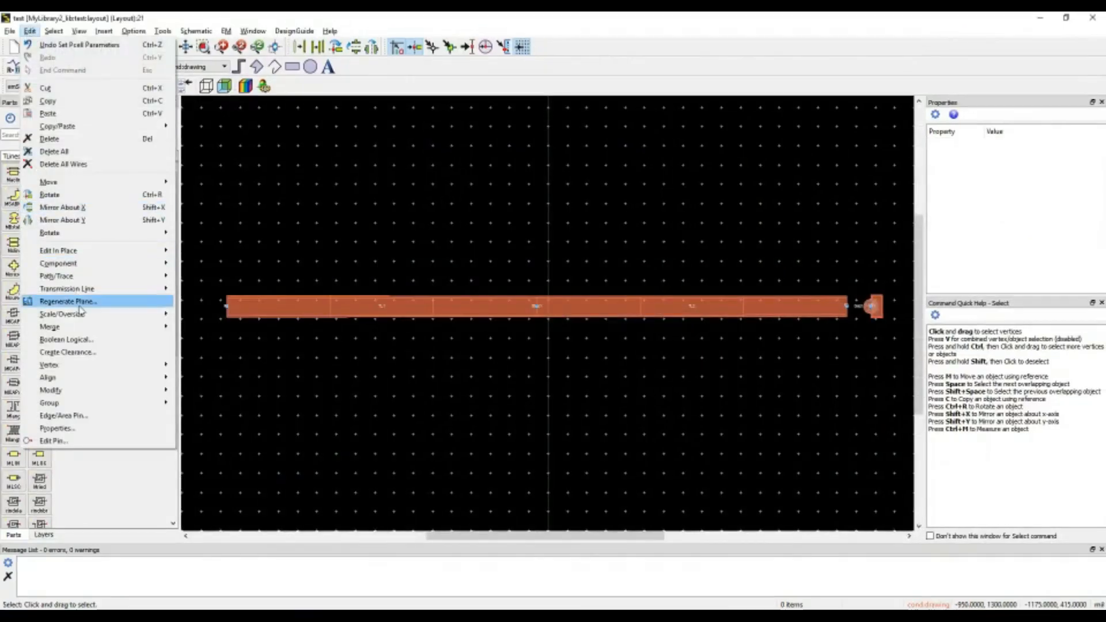
{"action": "mouse_move", "coordinate": [58, 263]}
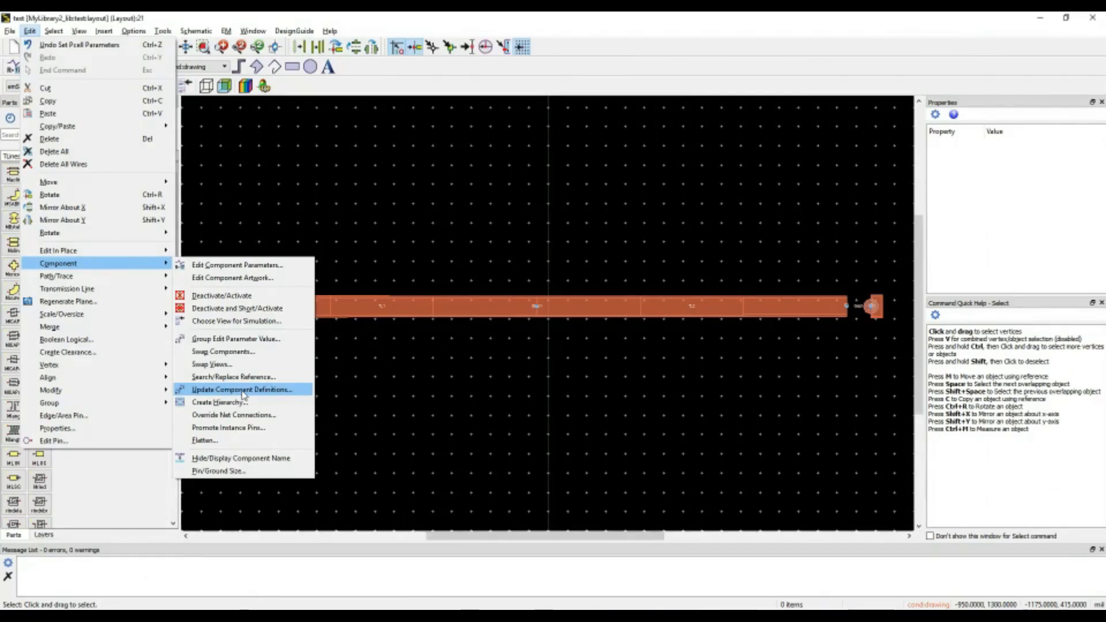
Update the component definitions including subnetworks so the line artwork uses the new values.
{"action": "left_click", "coordinate": [242, 389]}
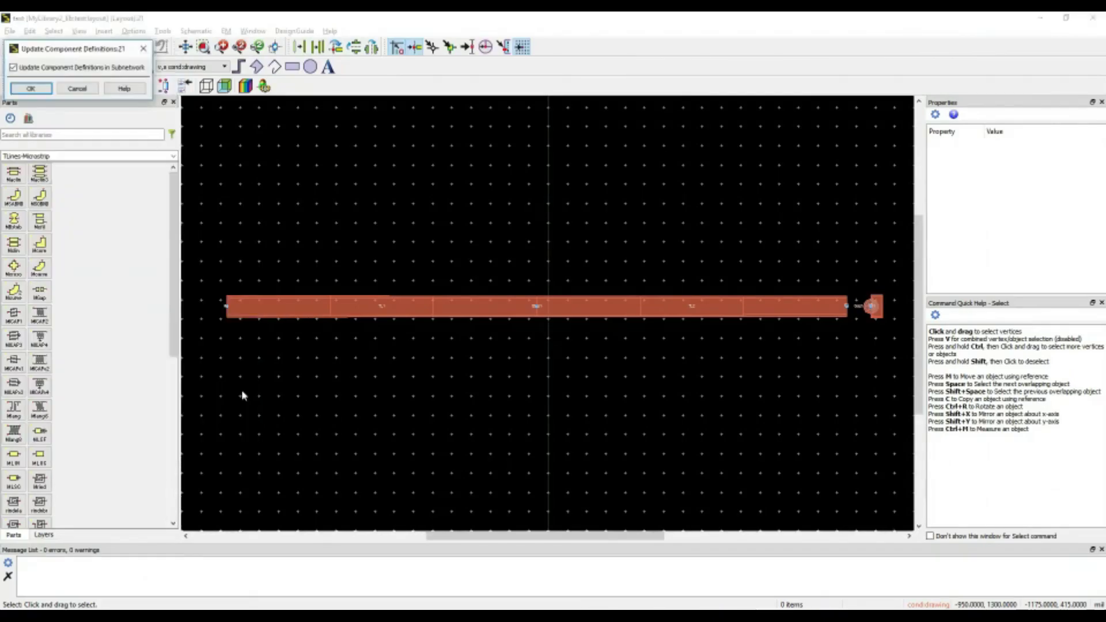
{"action": "left_click", "coordinate": [37, 89]}
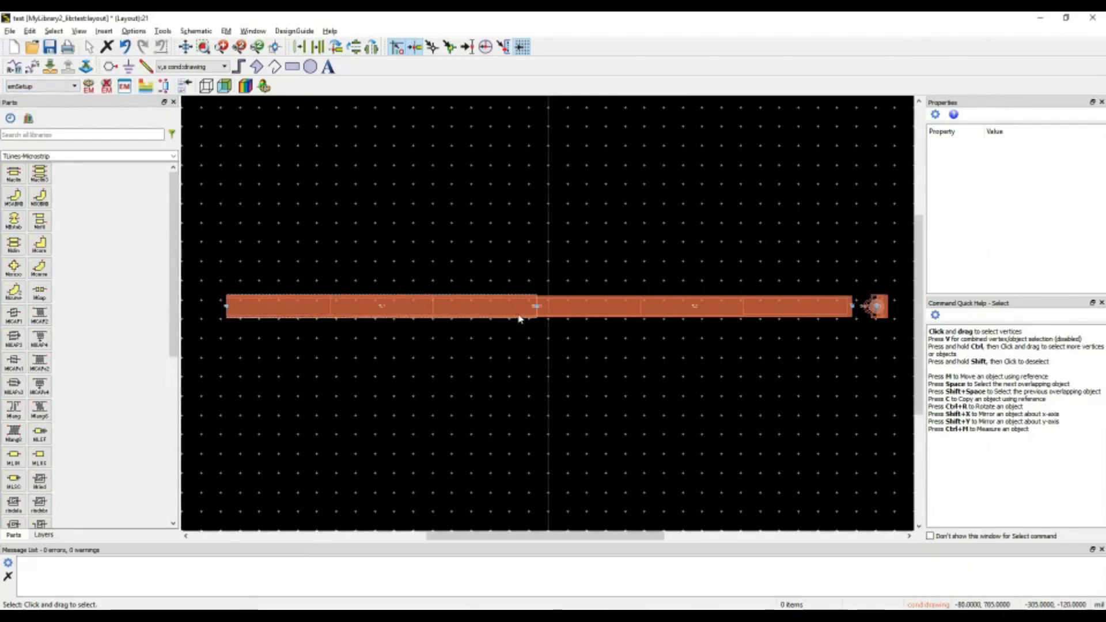
{"action": "scroll", "coordinate": [761, 339], "scroll_direction": "up", "scroll_amount": 5}
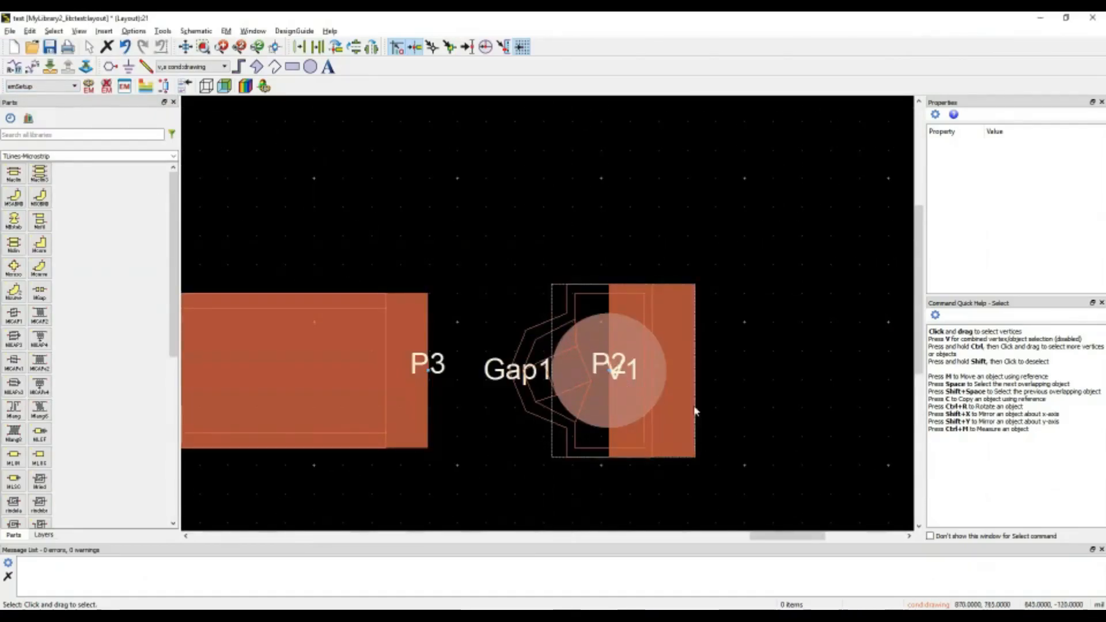
{"action": "scroll", "coordinate": [605, 312], "scroll_direction": "down", "scroll_amount": 2}
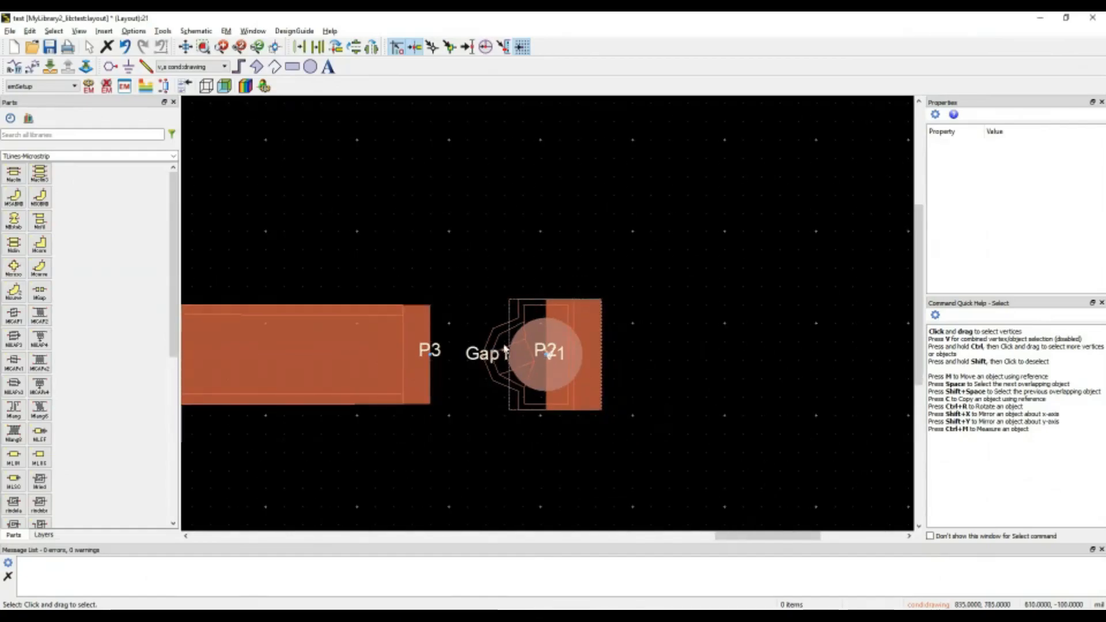
Measure the current 63 mil gap between the P3 and P2 port pads.
{"action": "left_click", "coordinate": [493, 401]}
{"action": "left_click_drag", "start_coordinate": [461, 258], "coordinate": [662, 452]}
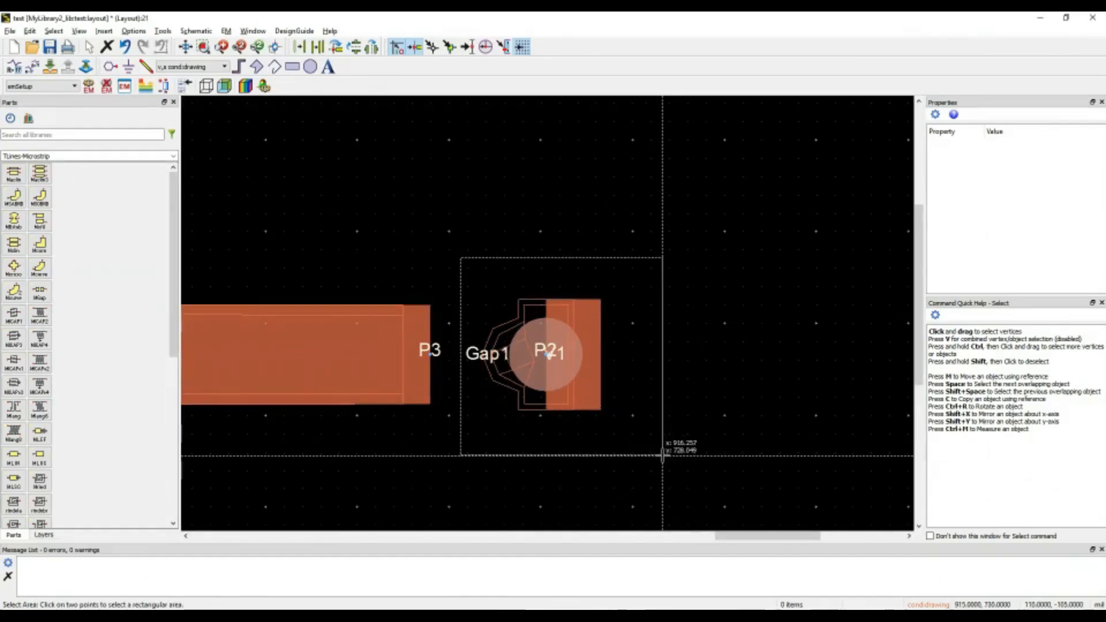
{"action": "left_click", "coordinate": [702, 380]}
{"action": "scroll", "coordinate": [532, 368], "scroll_direction": "up", "scroll_amount": 1}
{"action": "scroll", "coordinate": [532, 367], "scroll_direction": "up", "scroll_amount": 1}
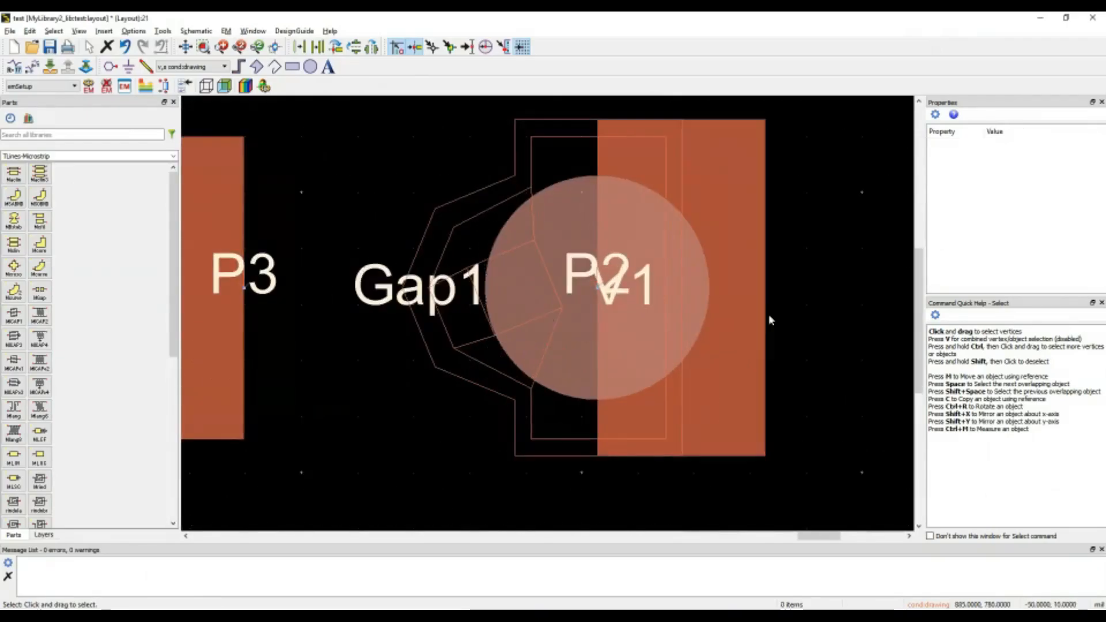
{"action": "right_click", "coordinate": [840, 313]}
{"action": "left_click", "coordinate": [876, 595]}
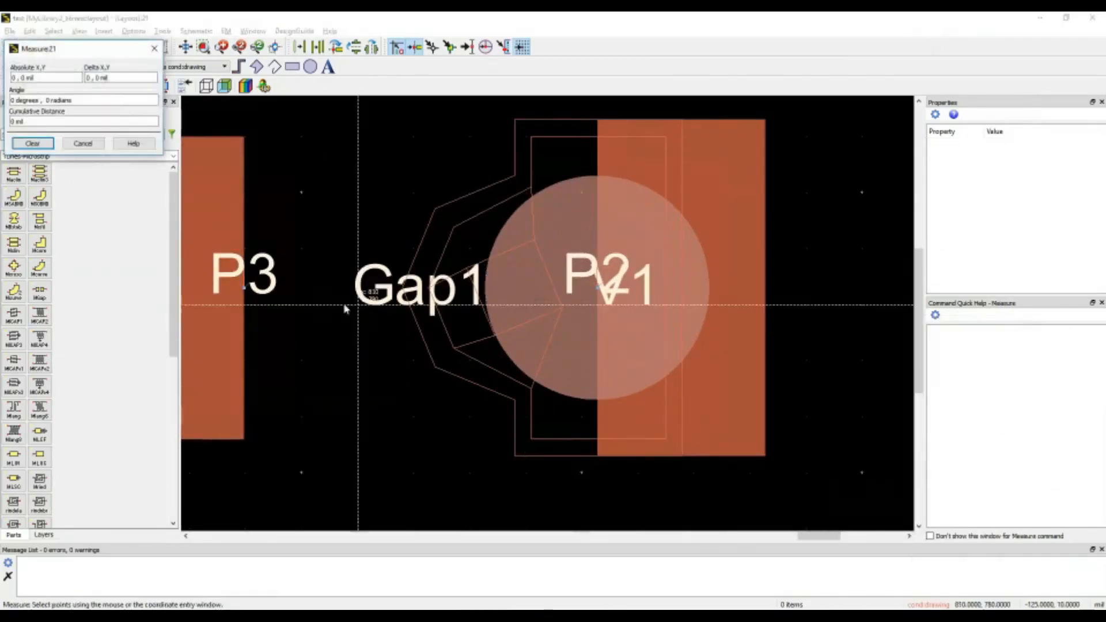
{"action": "left_click", "coordinate": [254, 285]}
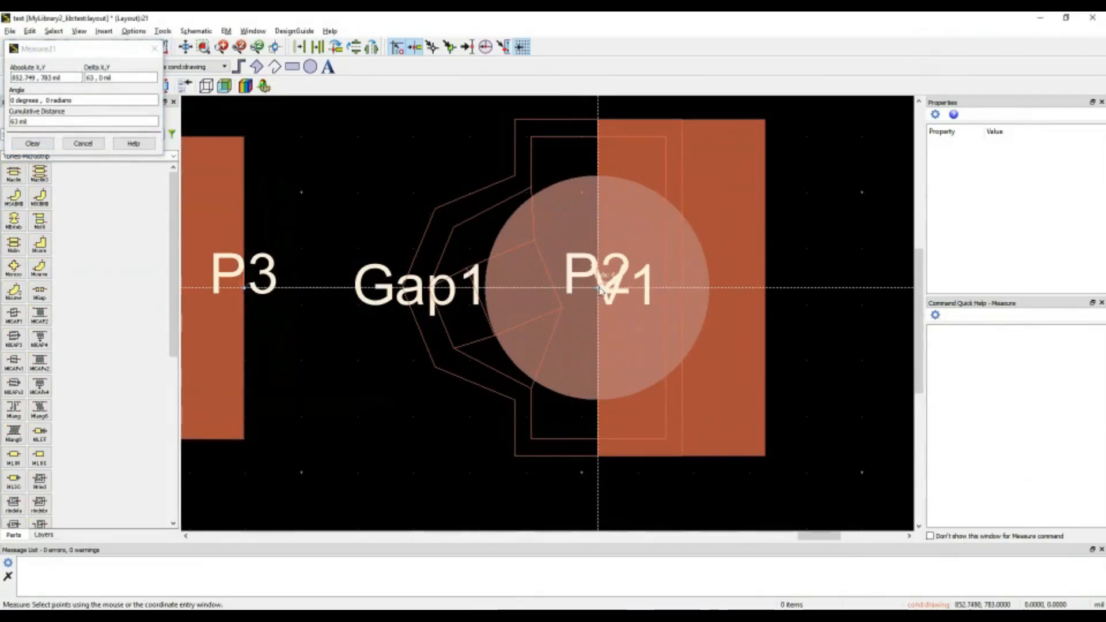
{"action": "key", "text": "Escape"}
{"action": "scroll", "coordinate": [603, 285], "scroll_direction": "down", "scroll_amount": 2}
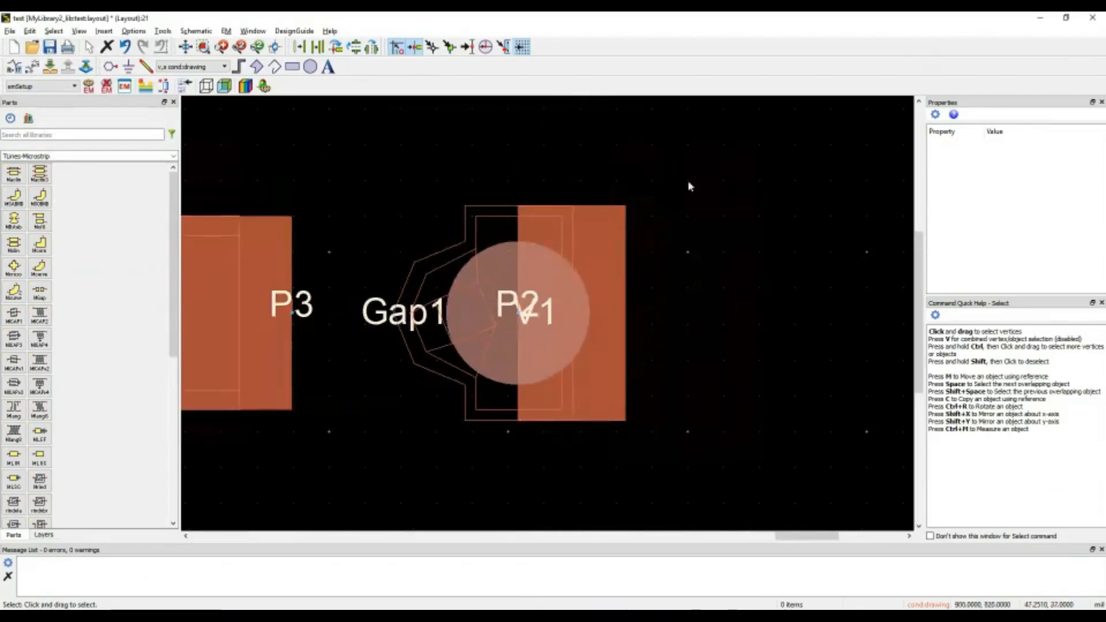
Move the P2 port and V1 left by 10 mil and re-measure the gap as 53 mil.
{"action": "mouse_move", "coordinate": [688, 181]}
{"action": "left_mouse_down"}
{"action": "mouse_move", "coordinate": [481, 379]}
{"action": "mouse_move", "coordinate": [406, 467]}
{"action": "left_mouse_up"}
{"action": "key", "text": "ctrl+m"}
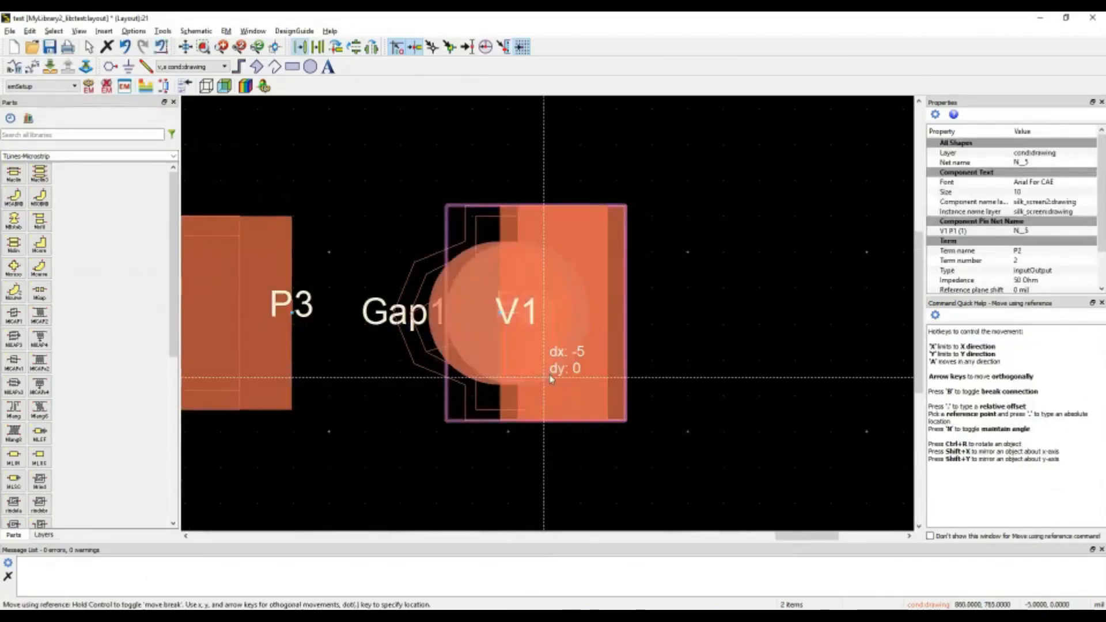
{"action": "key", "text": "Left"}
{"action": "left_click", "coordinate": [541, 381]}
{"action": "left_click", "coordinate": [661, 344]}
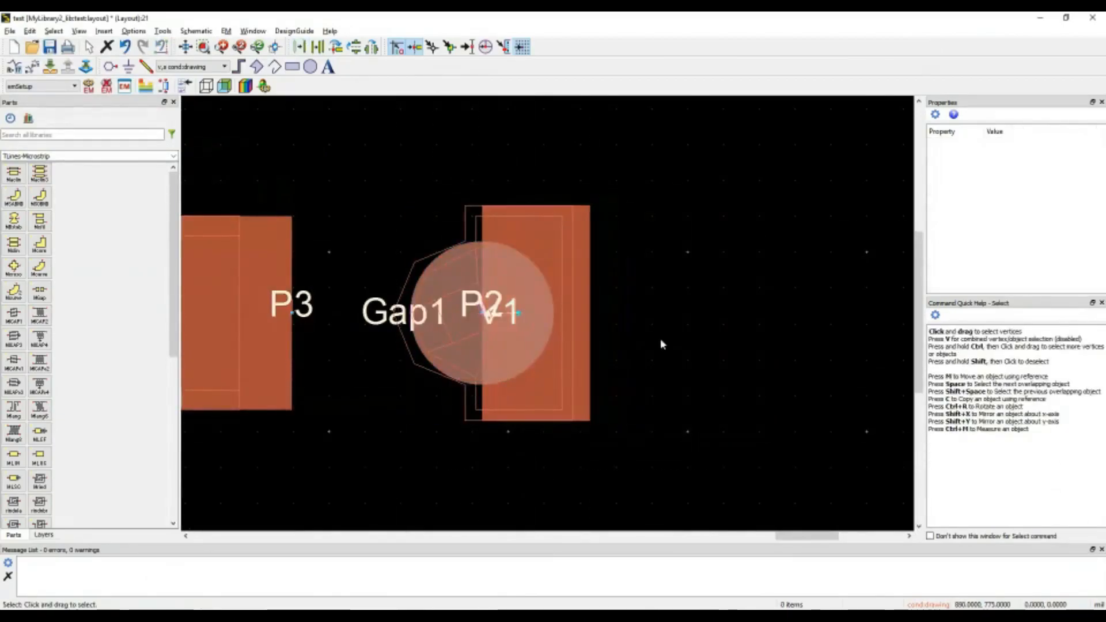
{"action": "right_click", "coordinate": [650, 330]}
{"action": "left_click", "coordinate": [727, 474]}
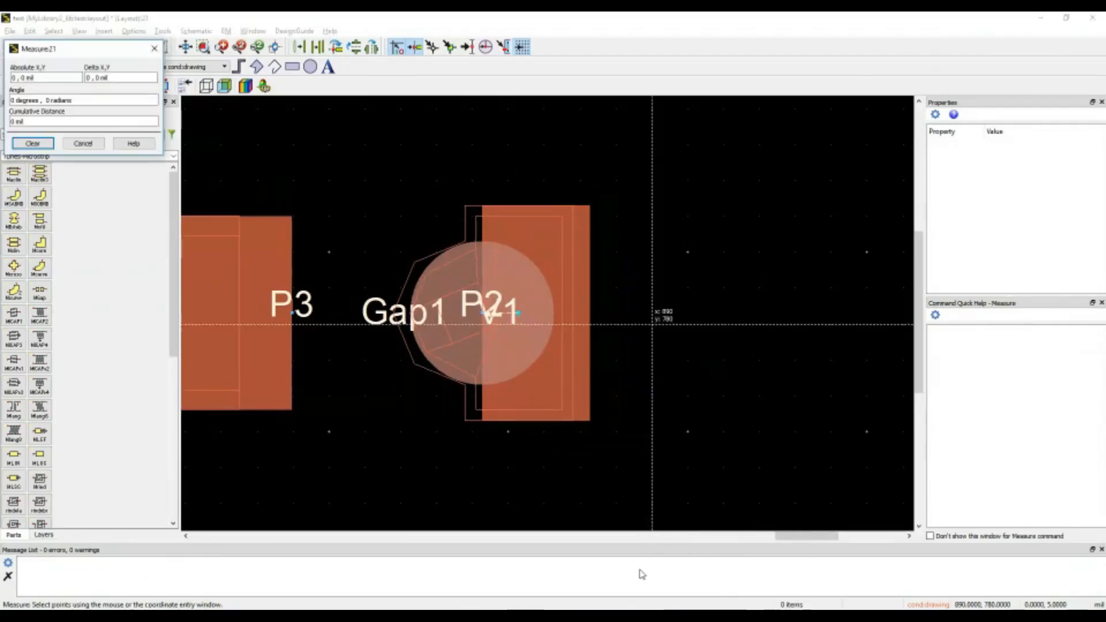
{"action": "scroll", "coordinate": [479, 354], "scroll_direction": "up", "scroll_amount": 2}
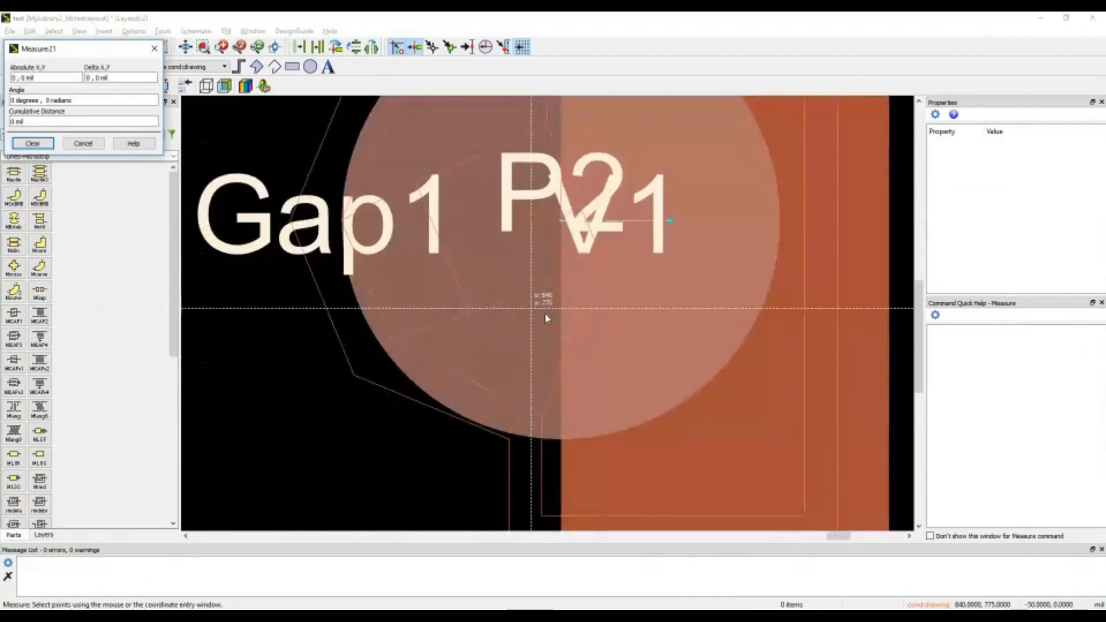
{"action": "scroll", "coordinate": [545, 318], "scroll_direction": "down", "scroll_amount": 2}
{"action": "left_click", "coordinate": [257, 266]}
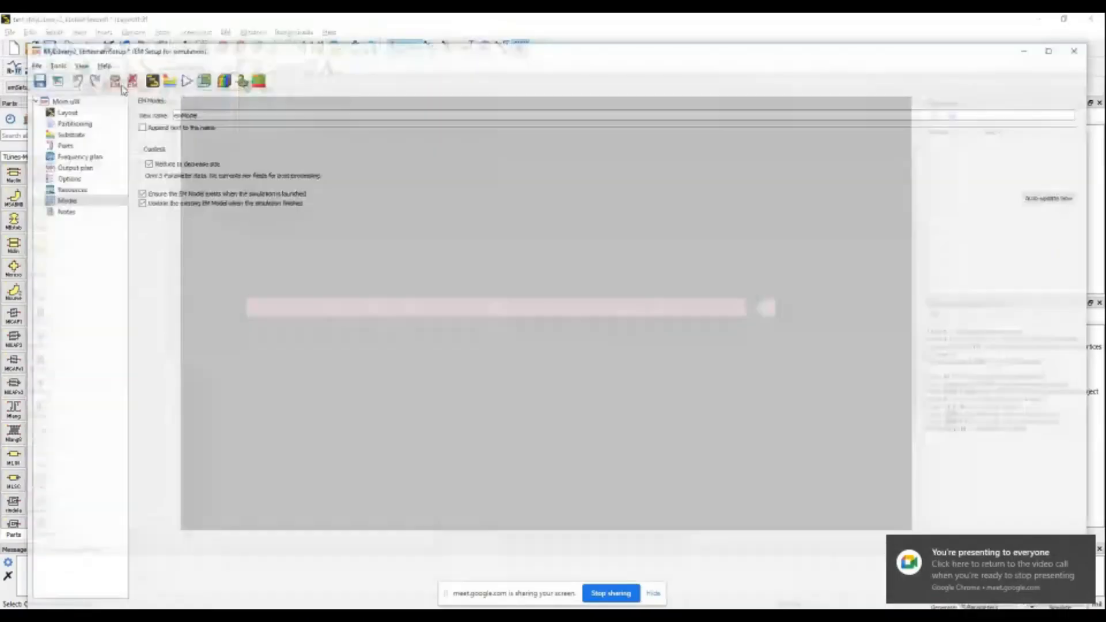
Close the EM Setup window, answering the save-changes prompt, to return to the layout.
{"action": "left_click", "coordinate": [1098, 19]}
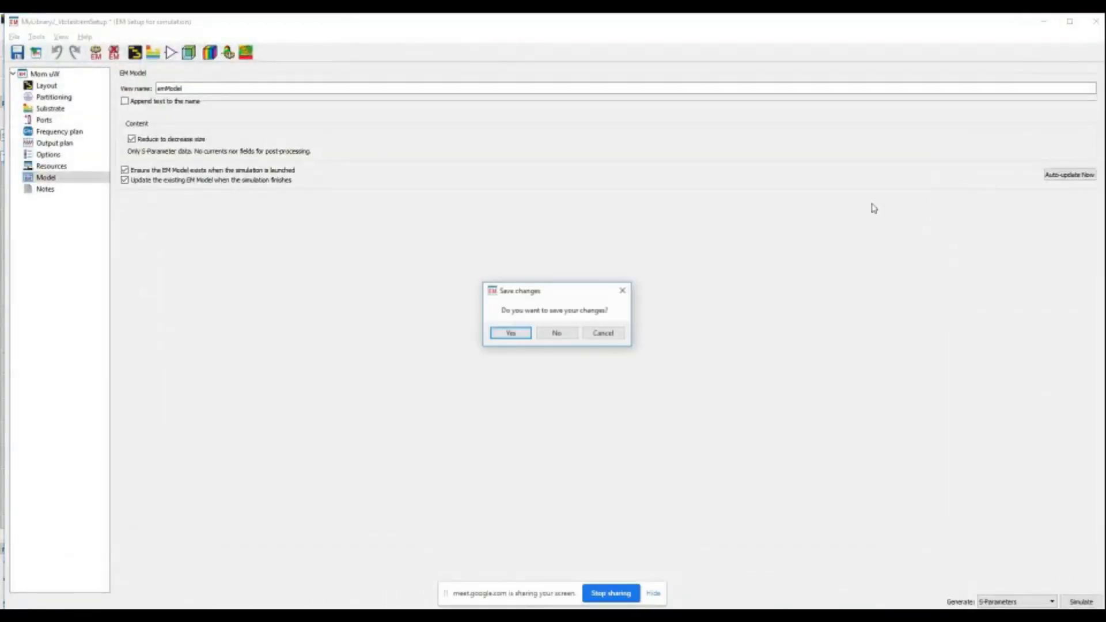
{"action": "left_click", "coordinate": [511, 332]}
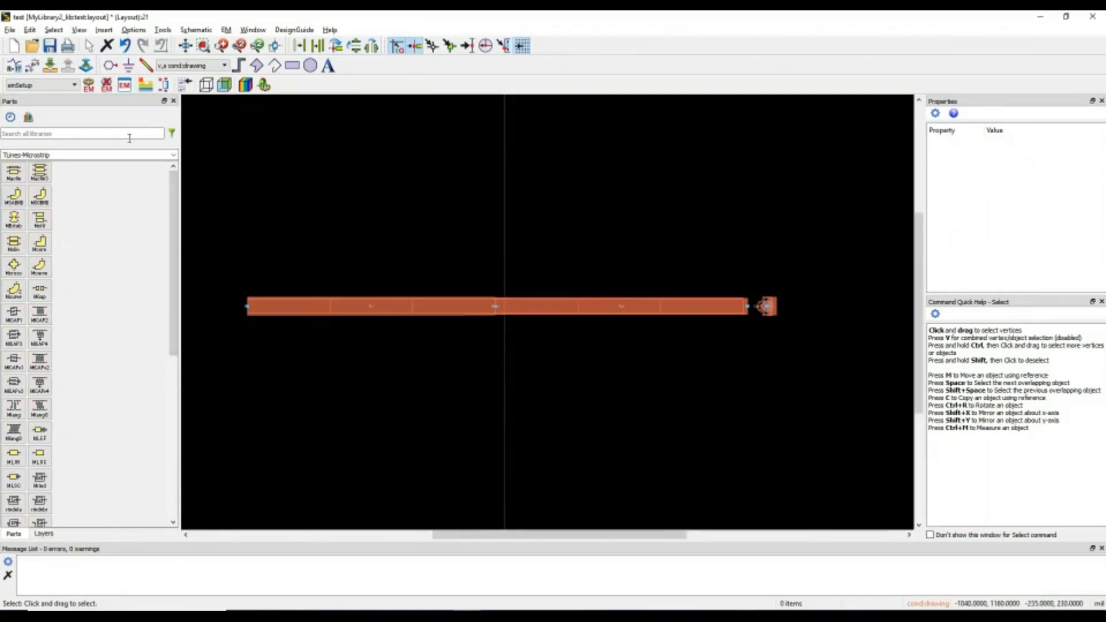
Start a layout export with file type Gerber/Drill, accepting the default Gerber options.
{"action": "left_click", "coordinate": [12, 30]}
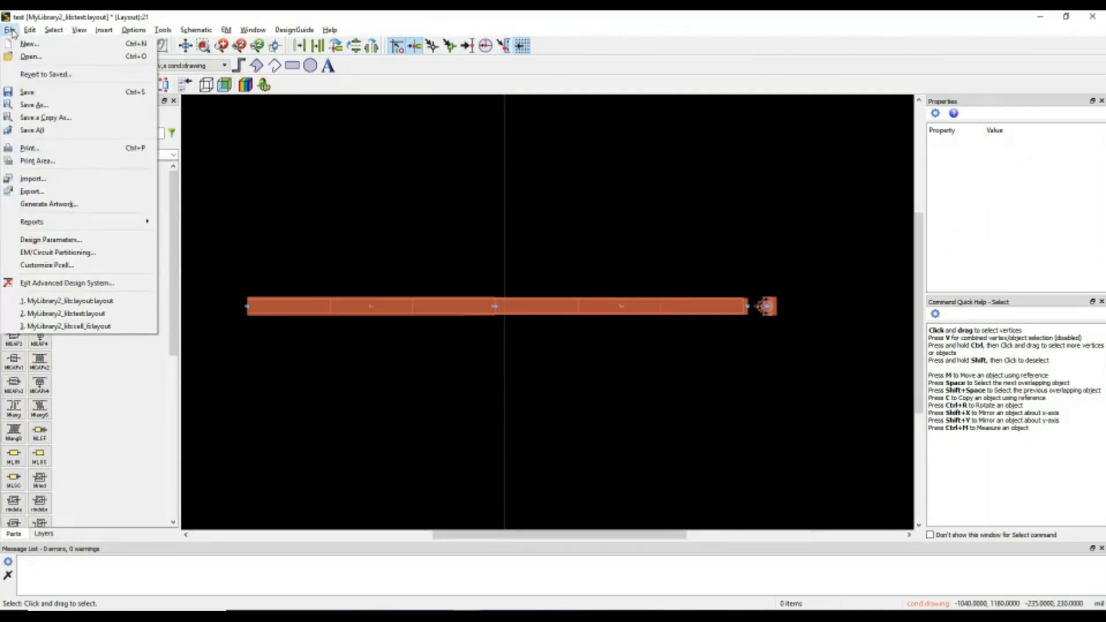
{"action": "left_click", "coordinate": [39, 193]}
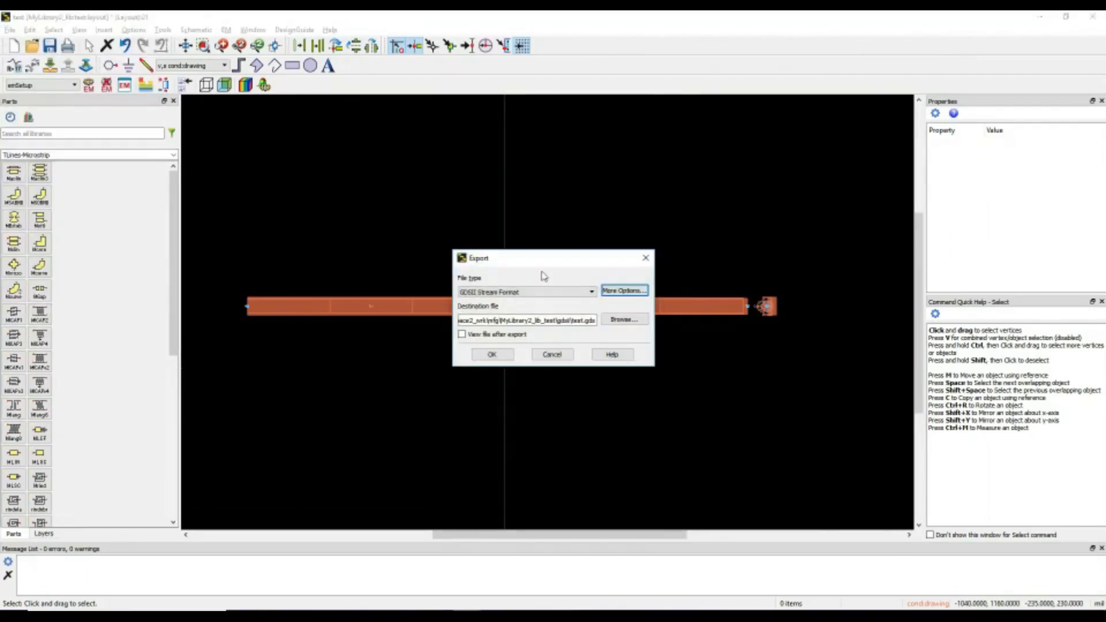
{"action": "left_click", "coordinate": [567, 293]}
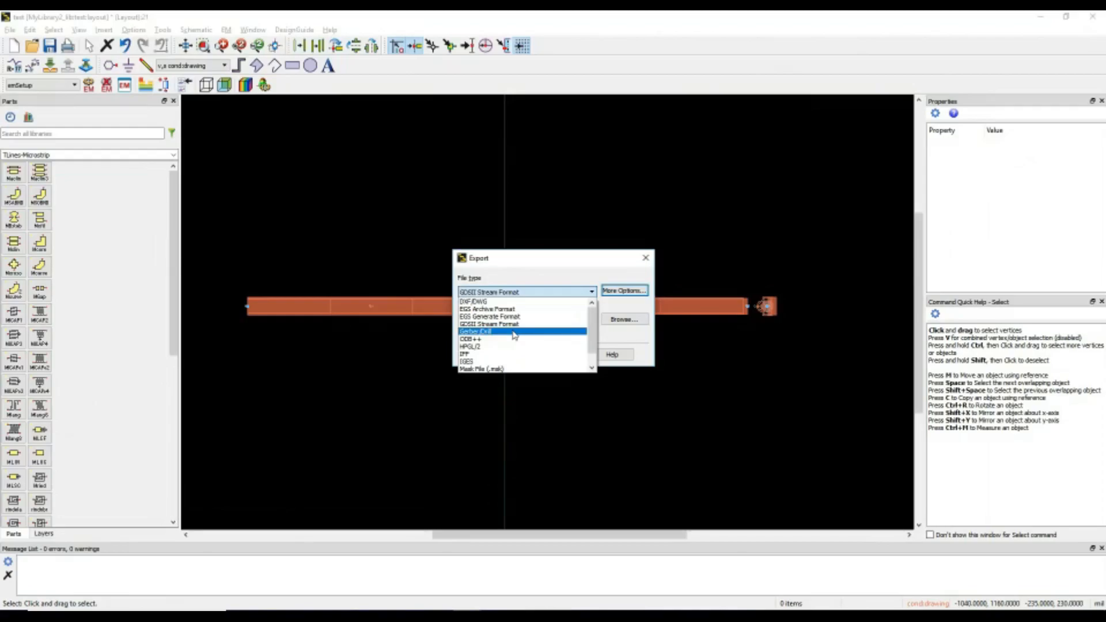
{"action": "left_click", "coordinate": [513, 335]}
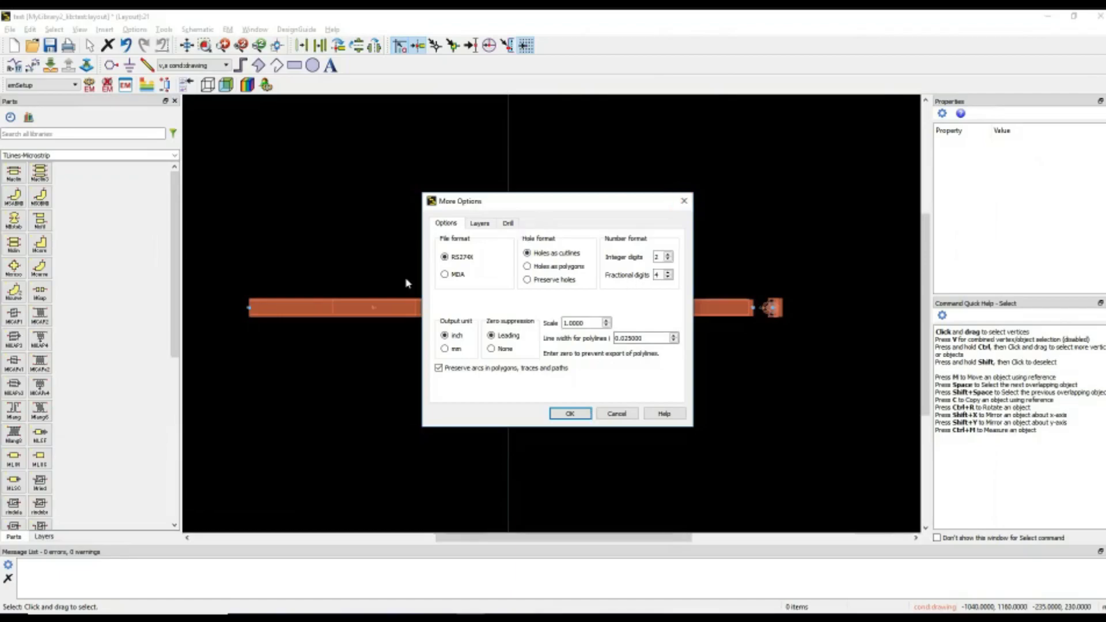
{"action": "left_click", "coordinate": [684, 202]}
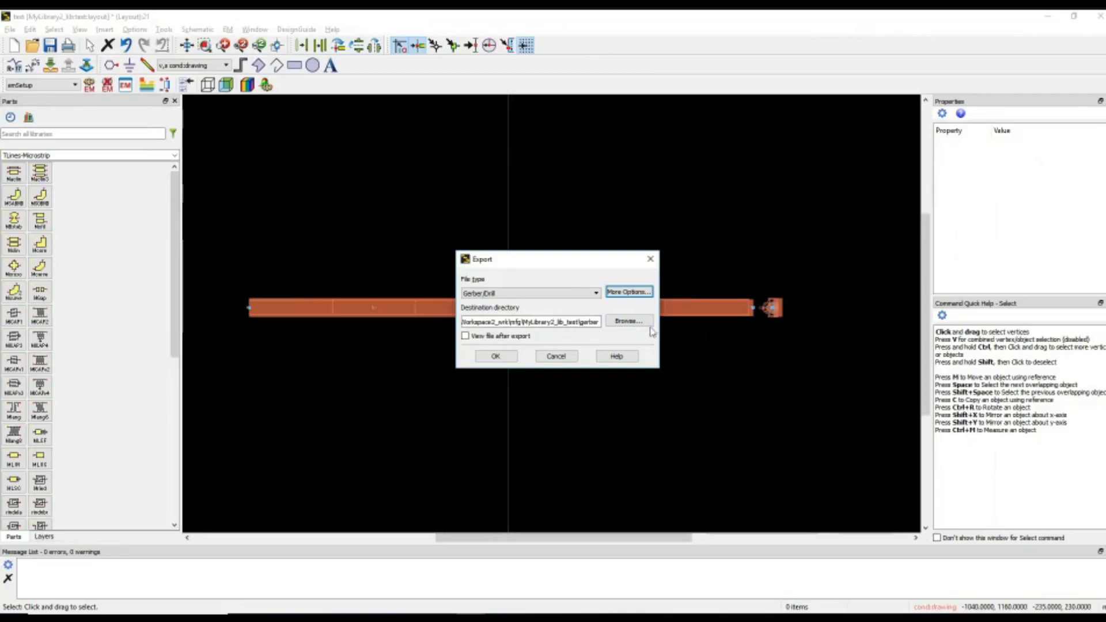
Set the destination to E:/ADS/RFCDRFCD, enable viewing after export, and run the Gerber export.
{"action": "left_click", "coordinate": [629, 322]}
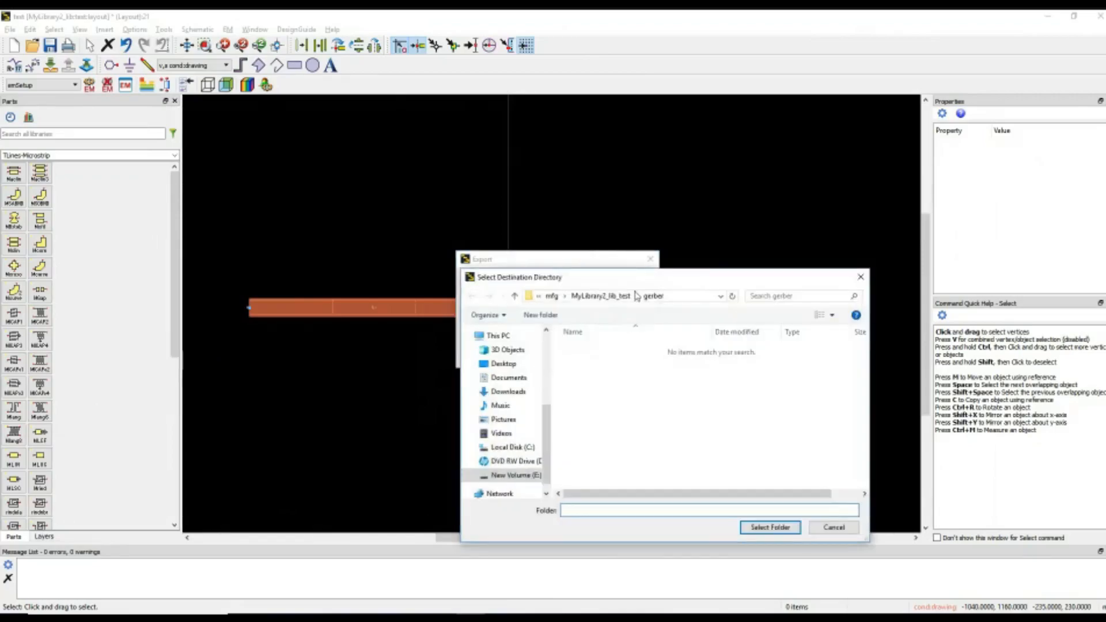
{"action": "left_click", "coordinate": [600, 295]}
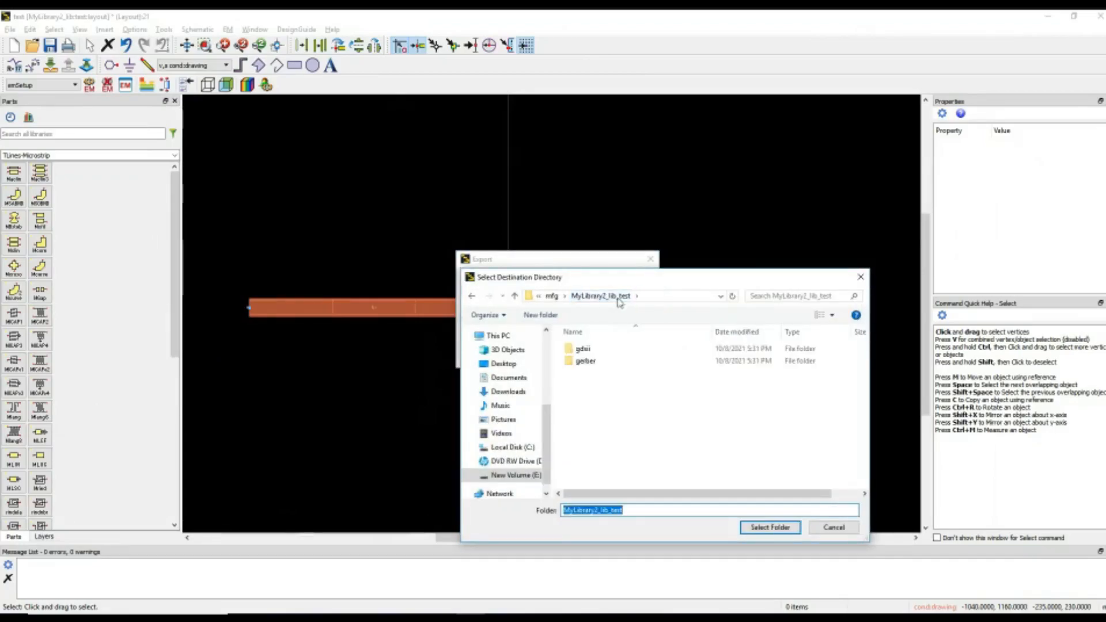
{"action": "left_click", "coordinate": [769, 527]}
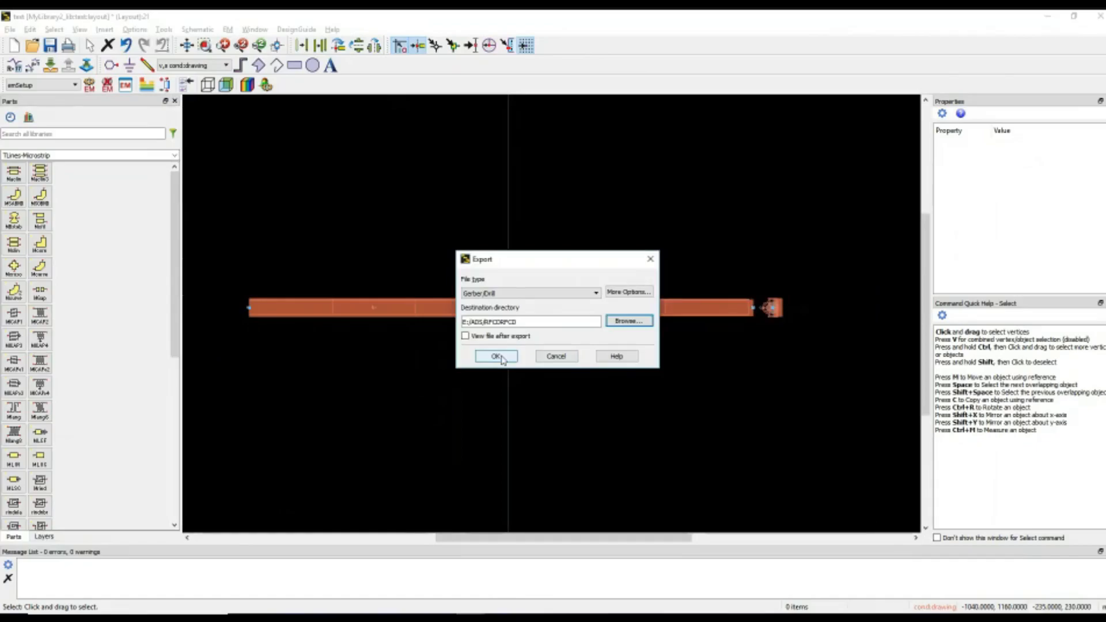
{"action": "key", "text": "Tab"}
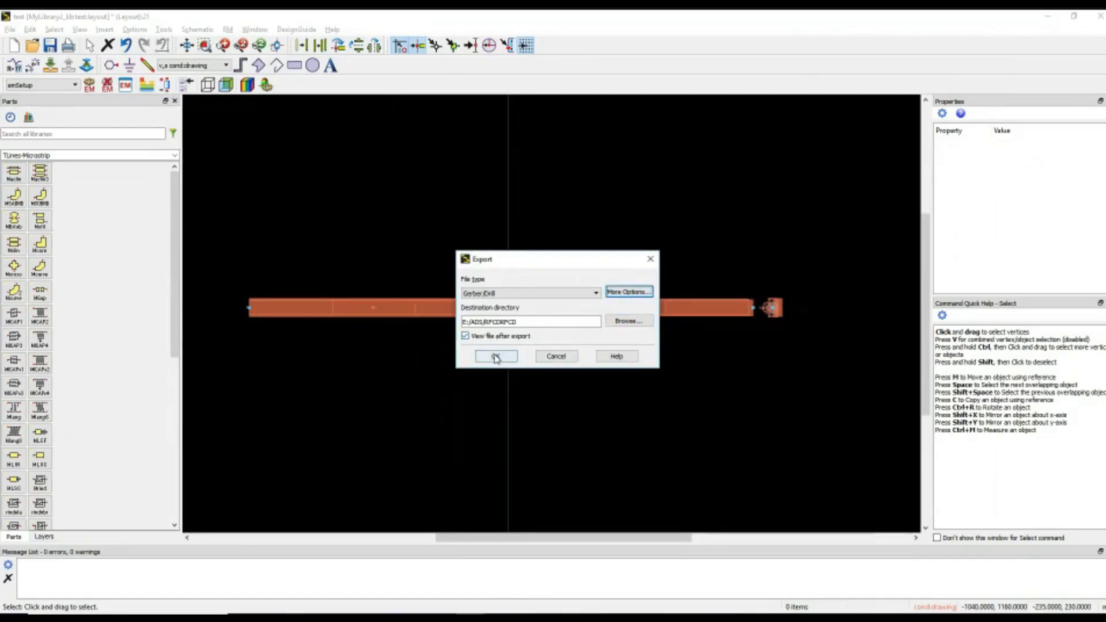
{"action": "left_click", "coordinate": [496, 358]}
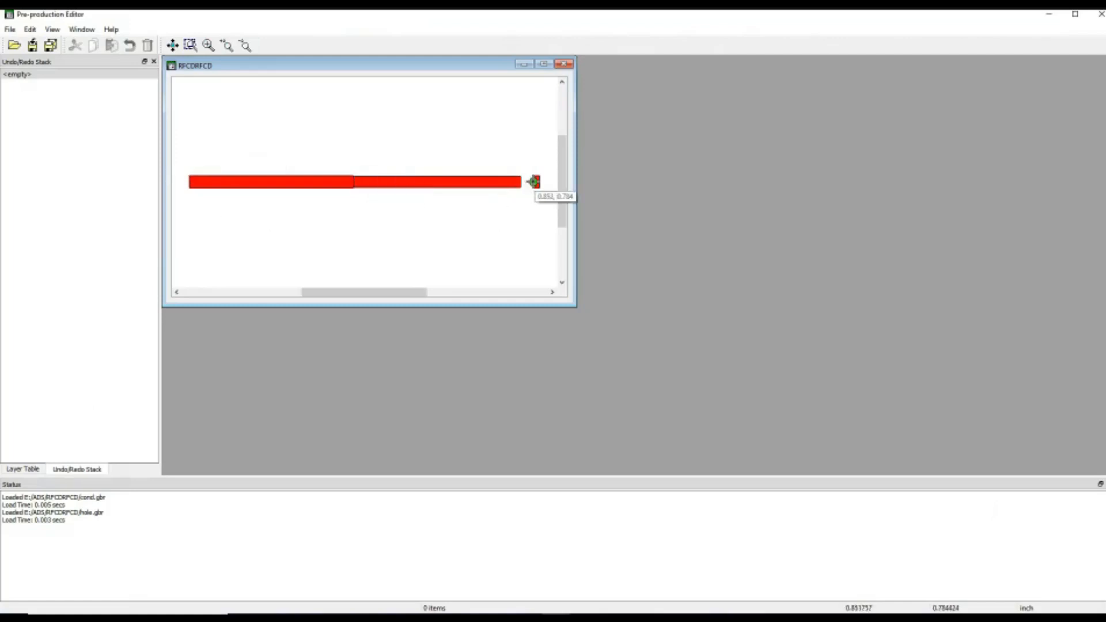
{"action": "scroll", "coordinate": [534, 181], "scroll_direction": "up", "scroll_amount": 2}
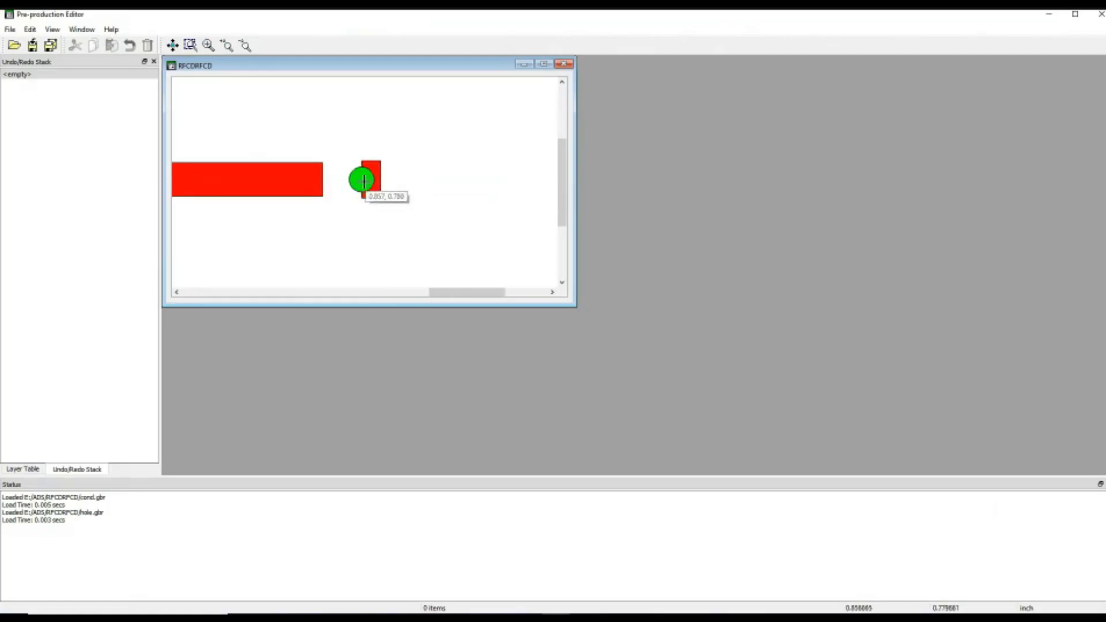
{"action": "scroll", "coordinate": [363, 180], "scroll_direction": "up", "scroll_amount": 1}
{"action": "scroll", "coordinate": [363, 179], "scroll_direction": "up", "scroll_amount": 1}
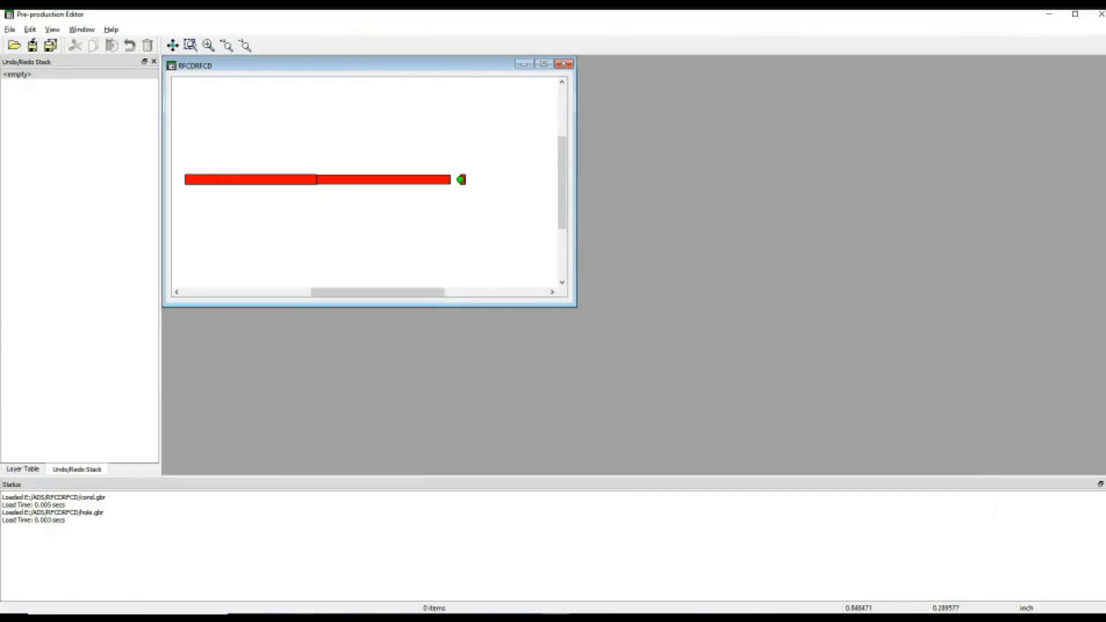
Open the RFCDRFCD folder in File Explorer and select the exported cond.gbr and hole.gbr.
{"action": "left_click", "coordinate": [303, 606]}
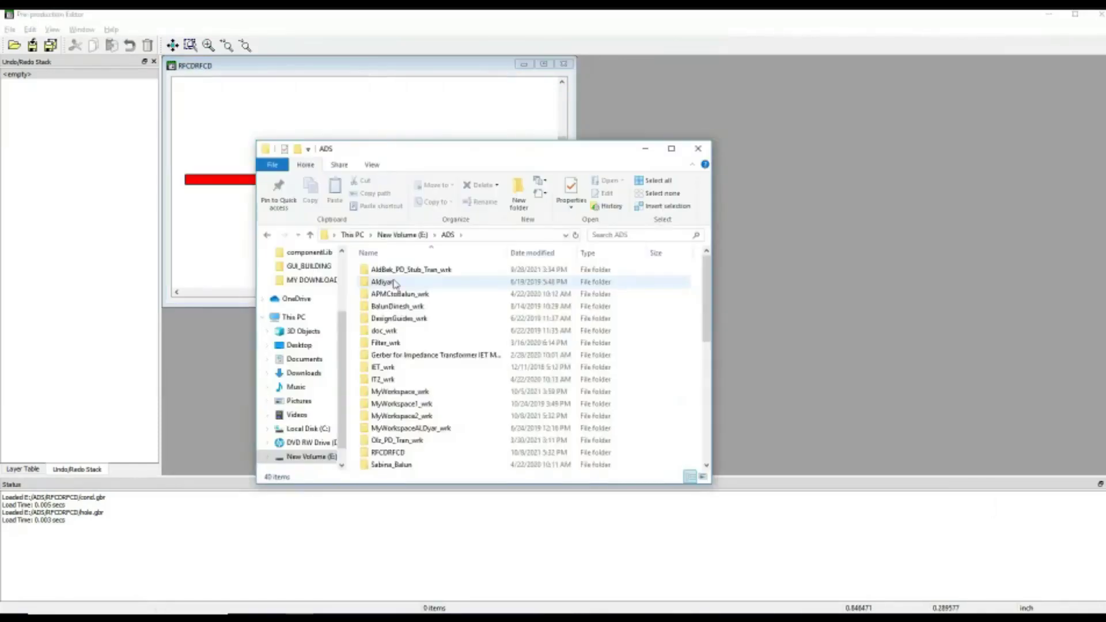
{"action": "double_click", "coordinate": [388, 452]}
{"action": "left_click_drag", "start_coordinate": [398, 298], "coordinate": [389, 263]}
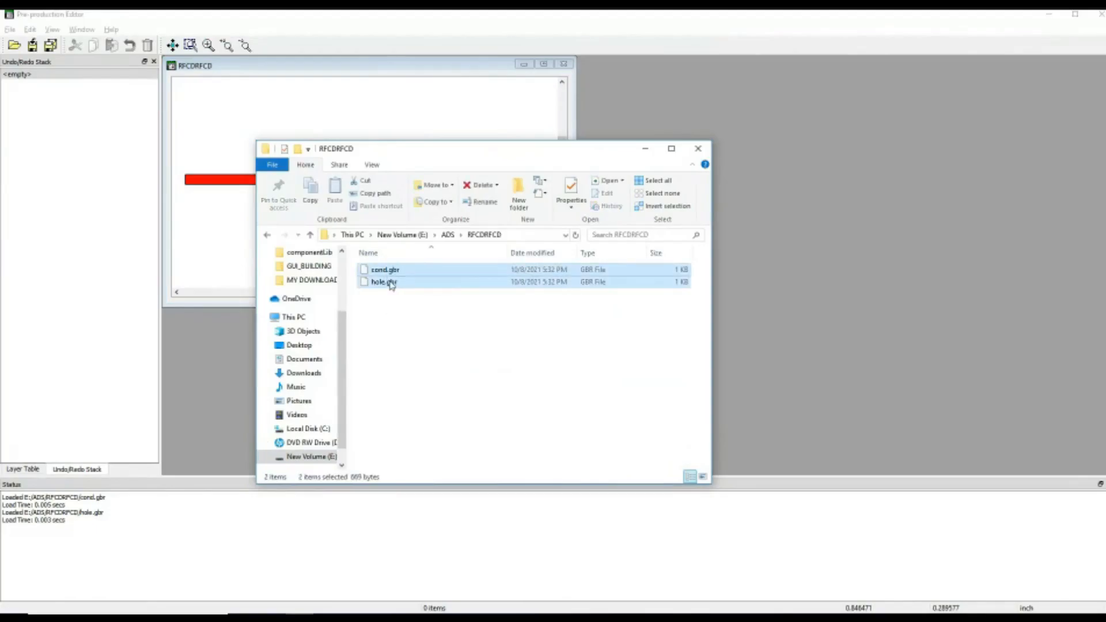
{"action": "left_click_drag", "start_coordinate": [437, 148], "coordinate": [437, 289]}
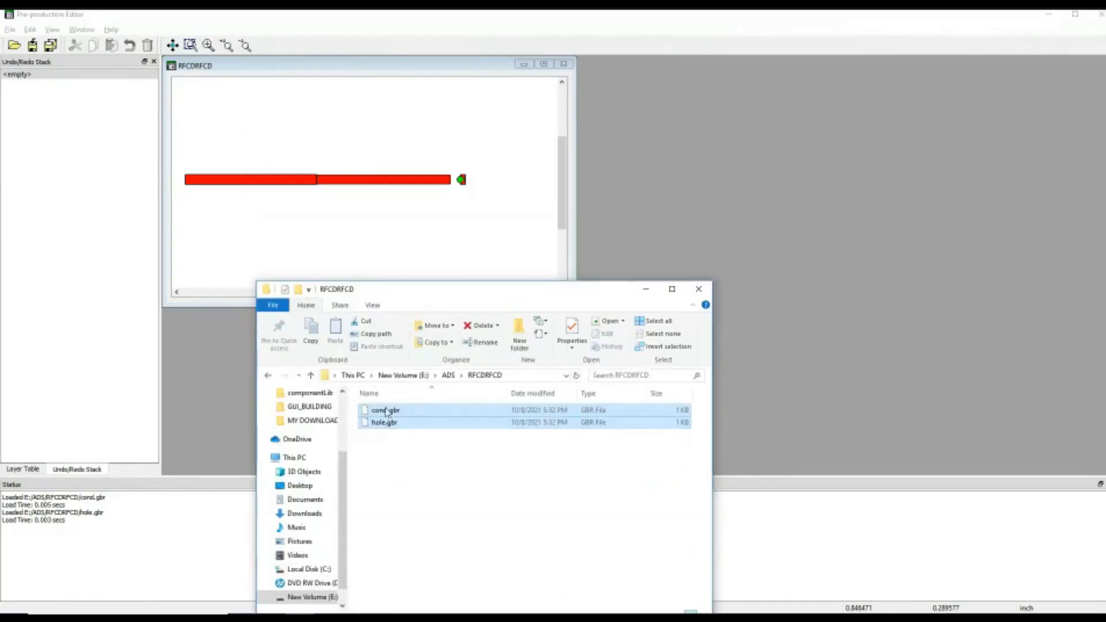
{"action": "left_click", "coordinate": [385, 423]}
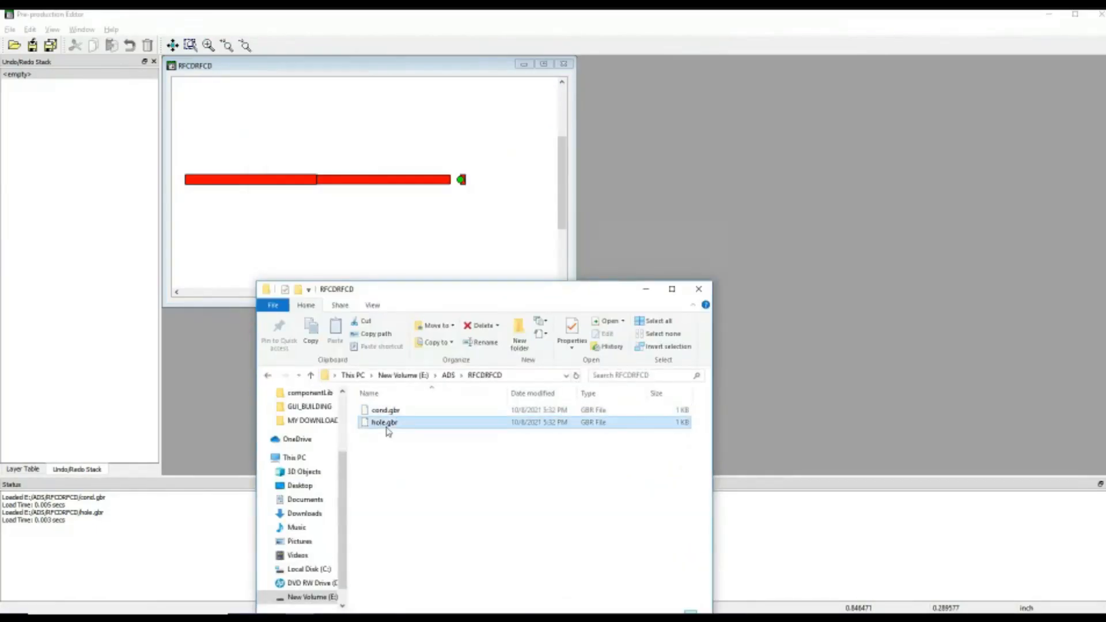
{"action": "key", "text": "ctrl+a"}
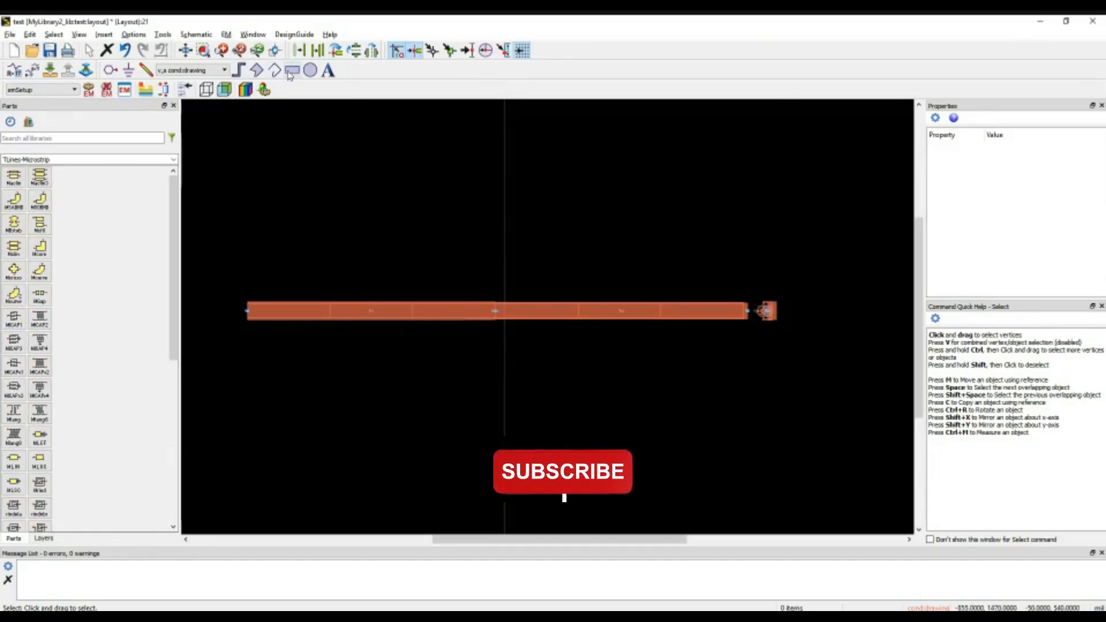
Draw a conductor-layer rectangle from the line's left end at P4 to past the end pad, then cancel a measurement.
{"action": "left_click", "coordinate": [294, 71]}
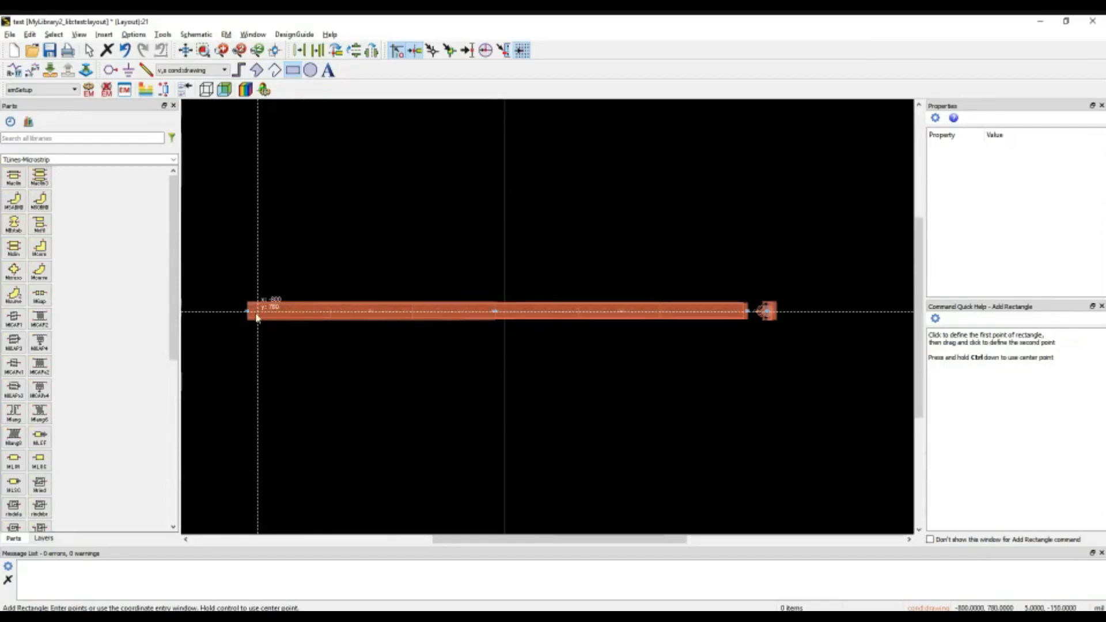
{"action": "left_click", "coordinate": [248, 263]}
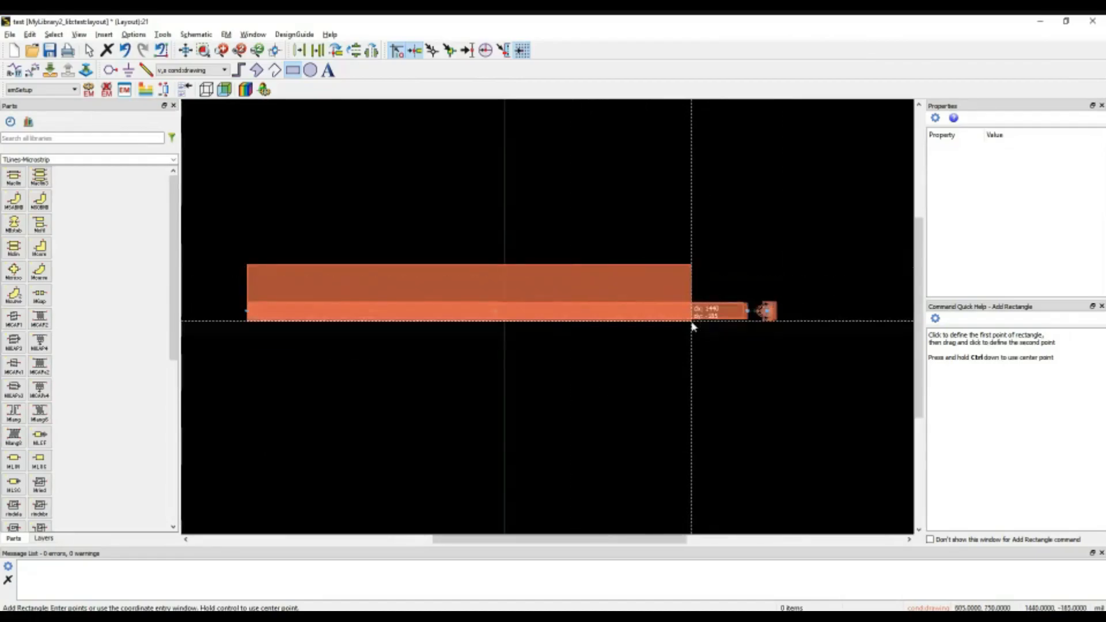
{"action": "left_click", "coordinate": [794, 356]}
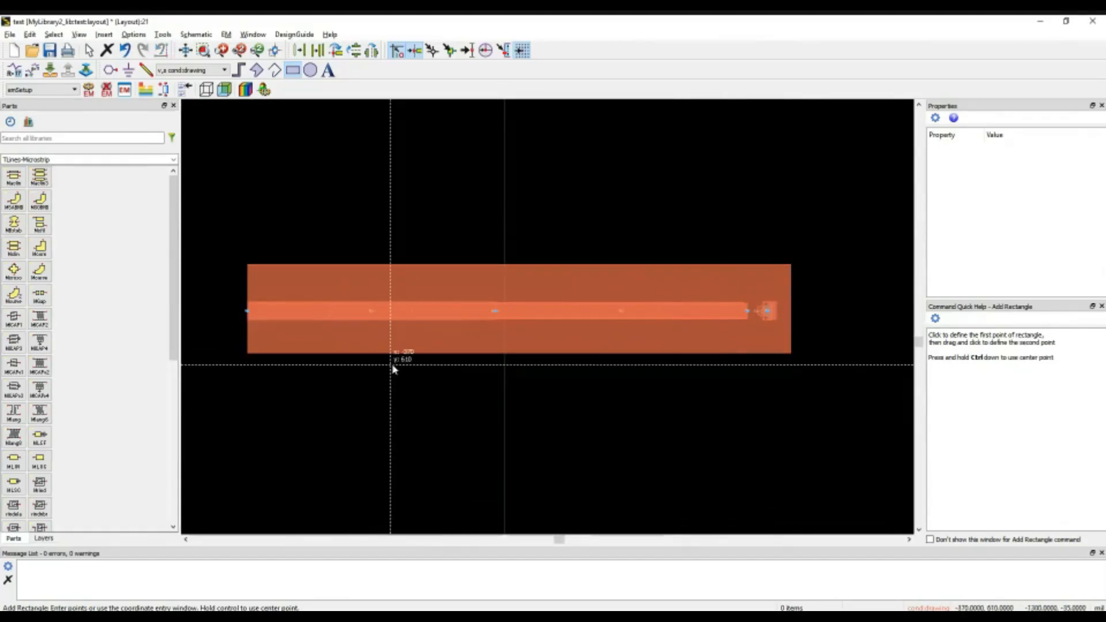
{"action": "key", "text": "Escape"}
{"action": "right_click", "coordinate": [446, 213]}
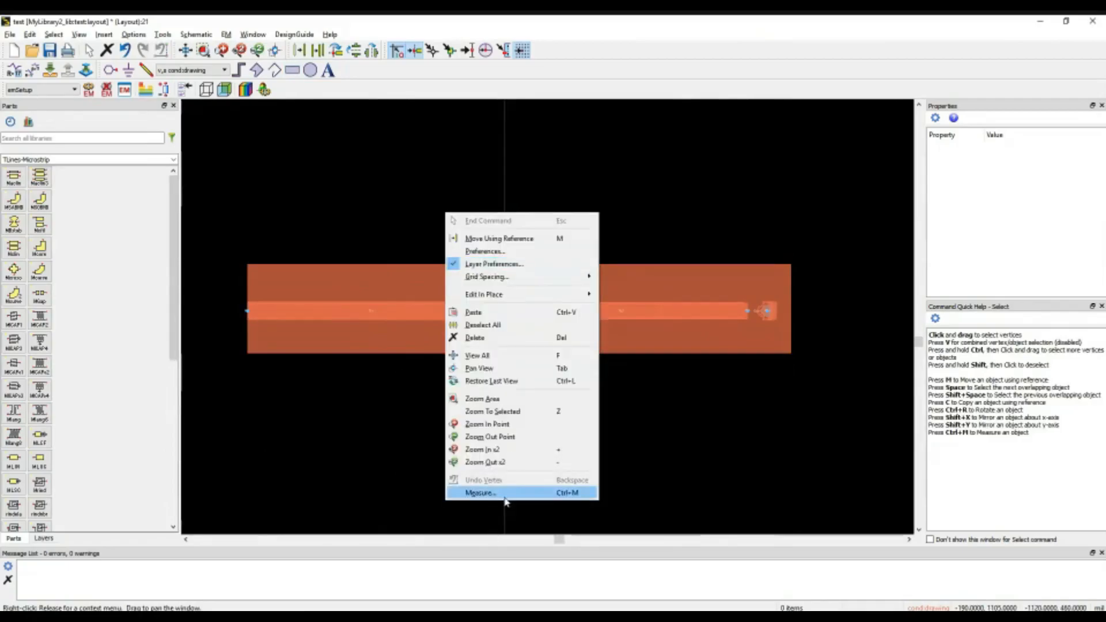
{"action": "left_click", "coordinate": [480, 492]}
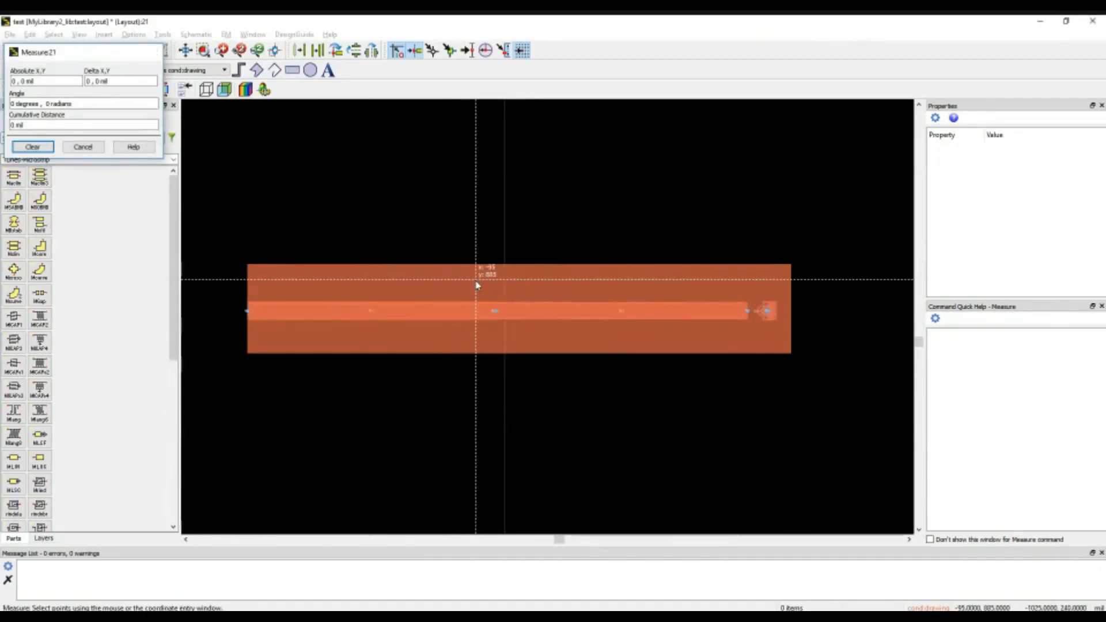
{"action": "key", "text": "Escape"}
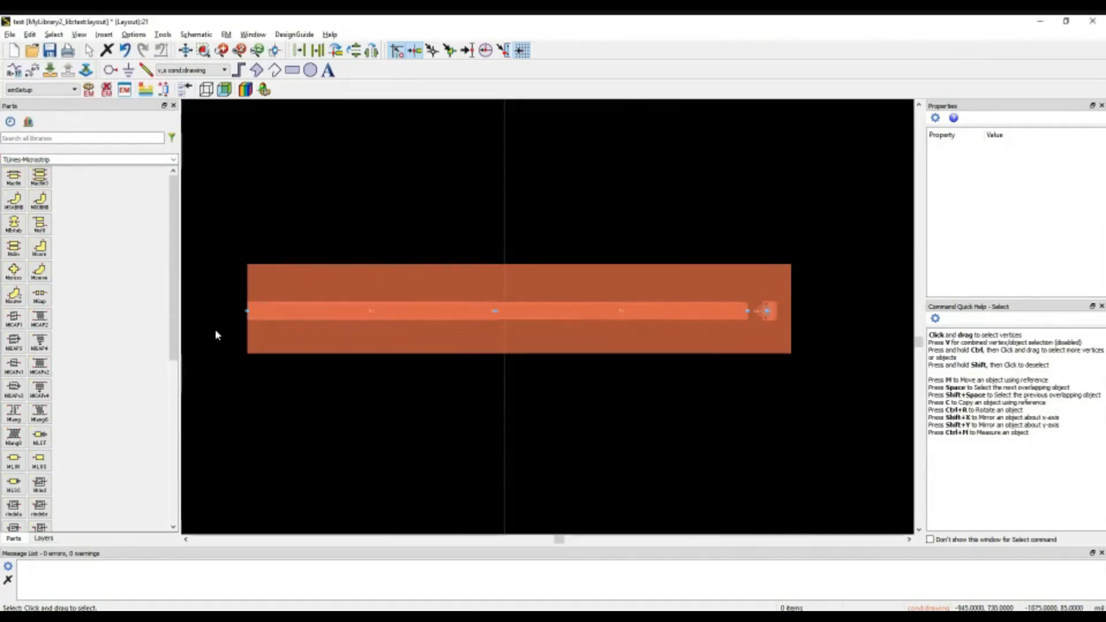
{"action": "scroll", "coordinate": [260, 311], "scroll_direction": "up", "scroll_amount": 3}
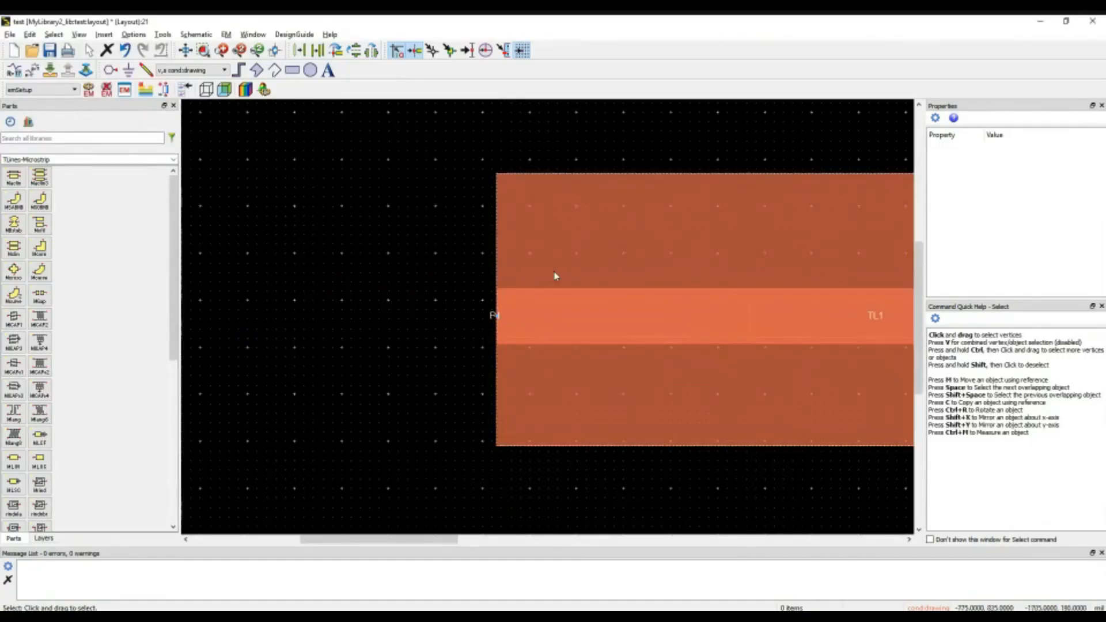
Select the rectangle and drag its left edge to meet port P1, giving 1764 by 290 mil.
{"action": "left_click", "coordinate": [568, 329]}
{"action": "left_click", "coordinate": [539, 312]}
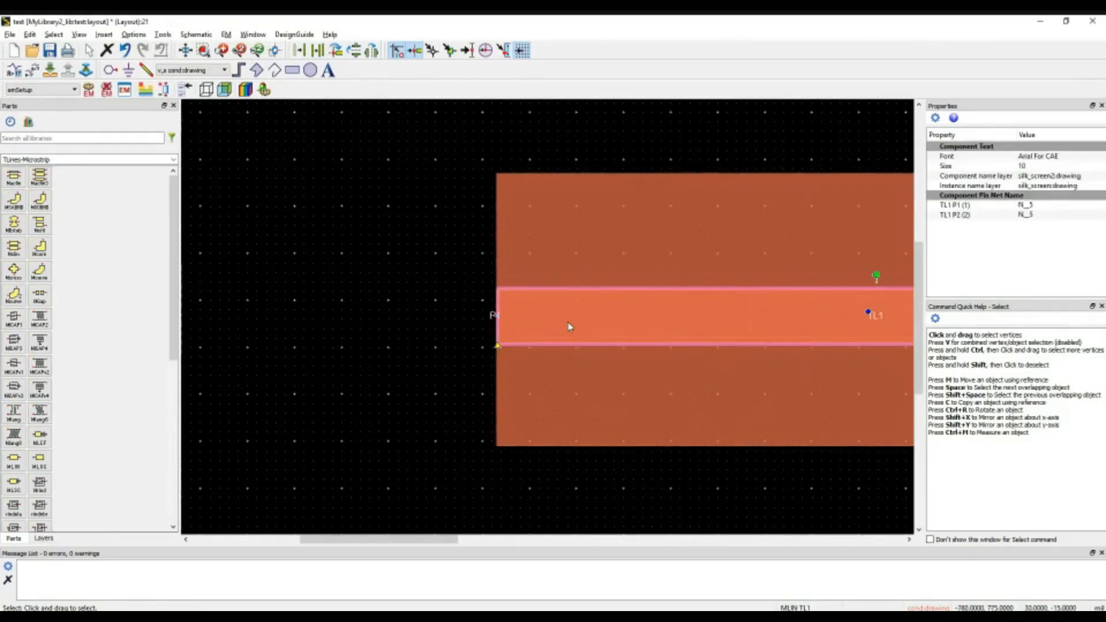
{"action": "left_click", "coordinate": [500, 244]}
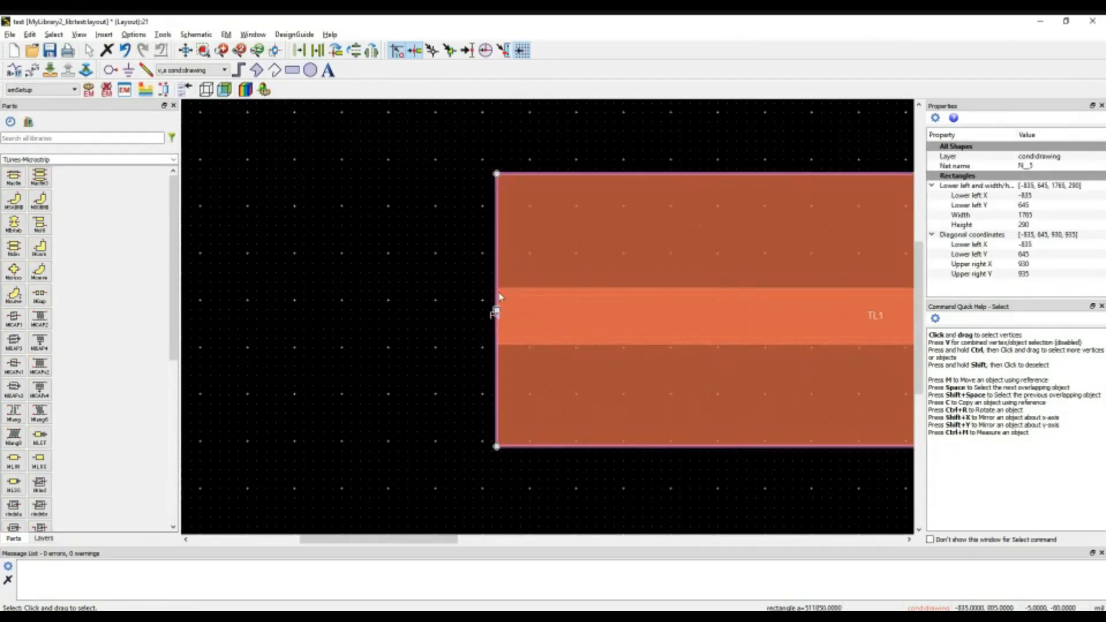
{"action": "left_click_drag", "start_coordinate": [495, 311], "coordinate": [458, 309]}
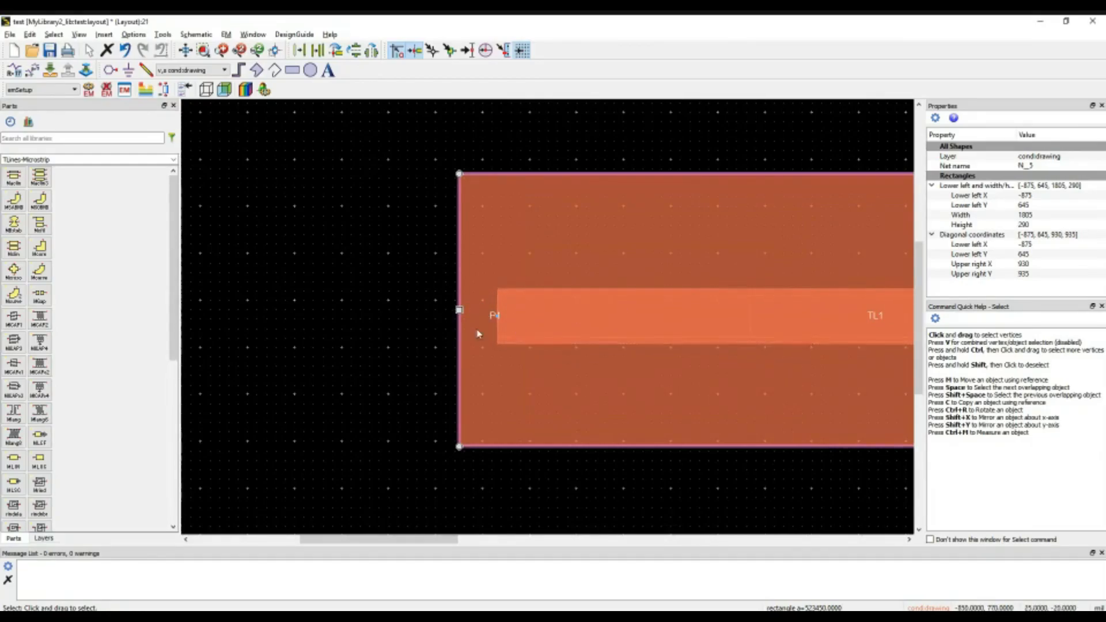
{"action": "left_click_drag", "start_coordinate": [461, 310], "coordinate": [500, 316]}
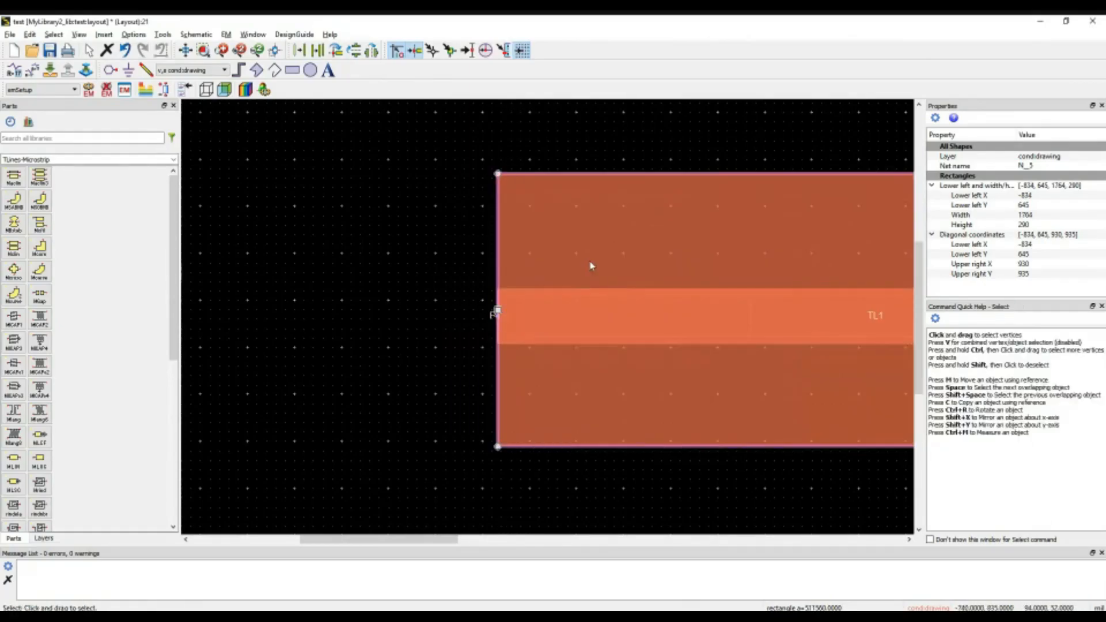
{"action": "scroll", "coordinate": [529, 309], "scroll_direction": "down", "scroll_amount": 1}
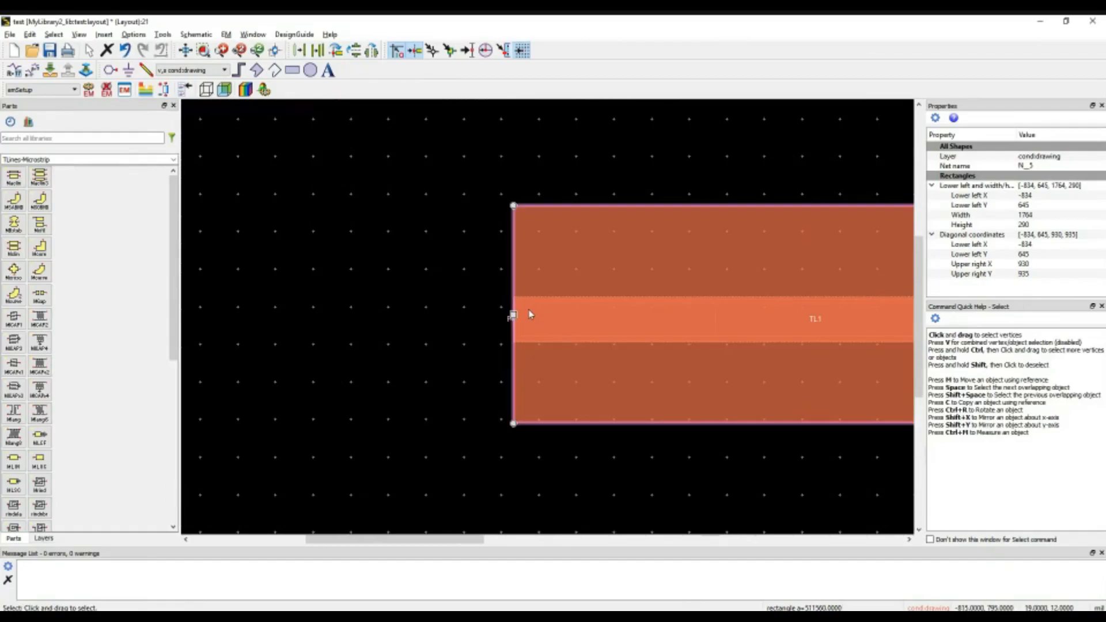
{"action": "scroll", "coordinate": [531, 314], "scroll_direction": "up", "scroll_amount": 2}
{"action": "scroll", "coordinate": [536, 315], "scroll_direction": "up", "scroll_amount": 2}
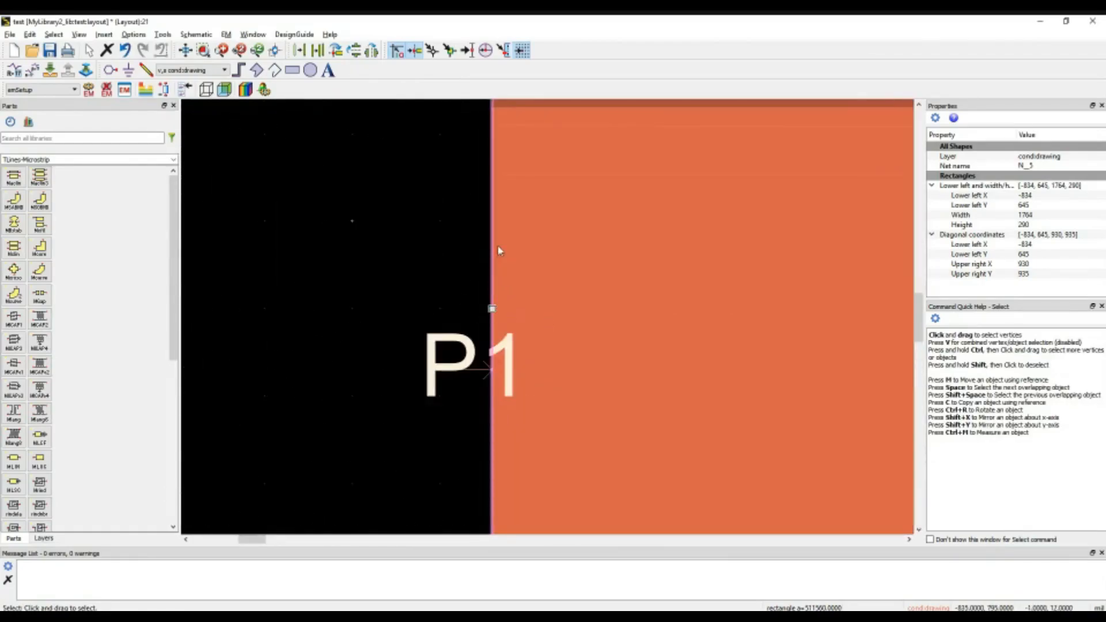
{"action": "scroll", "coordinate": [474, 275], "scroll_direction": "down", "scroll_amount": 3}
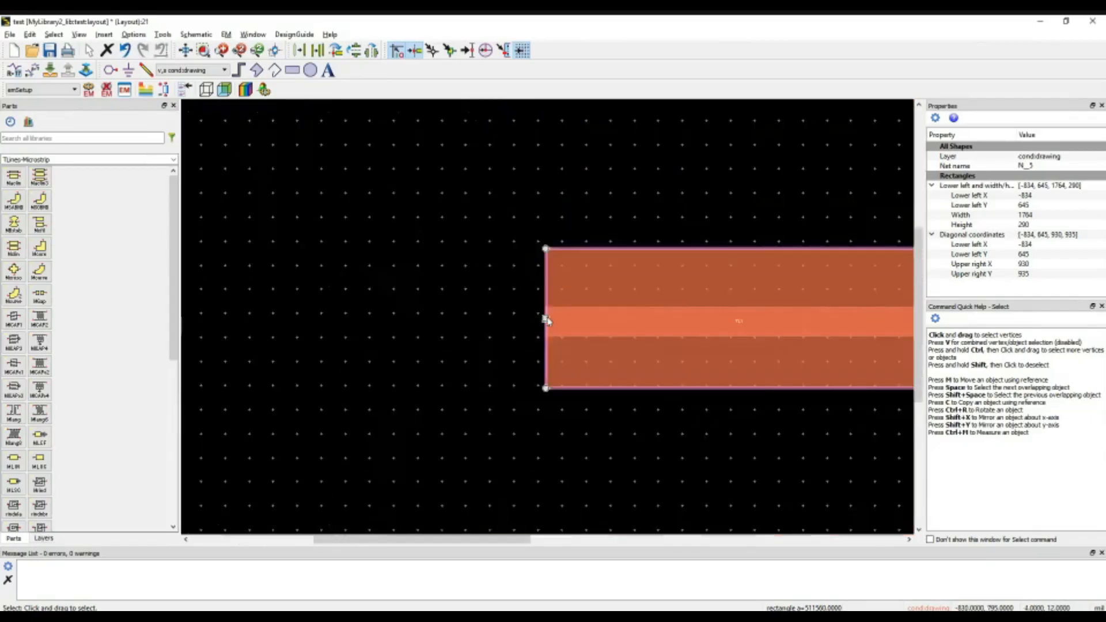
{"action": "scroll", "coordinate": [545, 322], "scroll_direction": "up", "scroll_amount": 2}
{"action": "scroll", "coordinate": [545, 323], "scroll_direction": "up", "scroll_amount": 2}
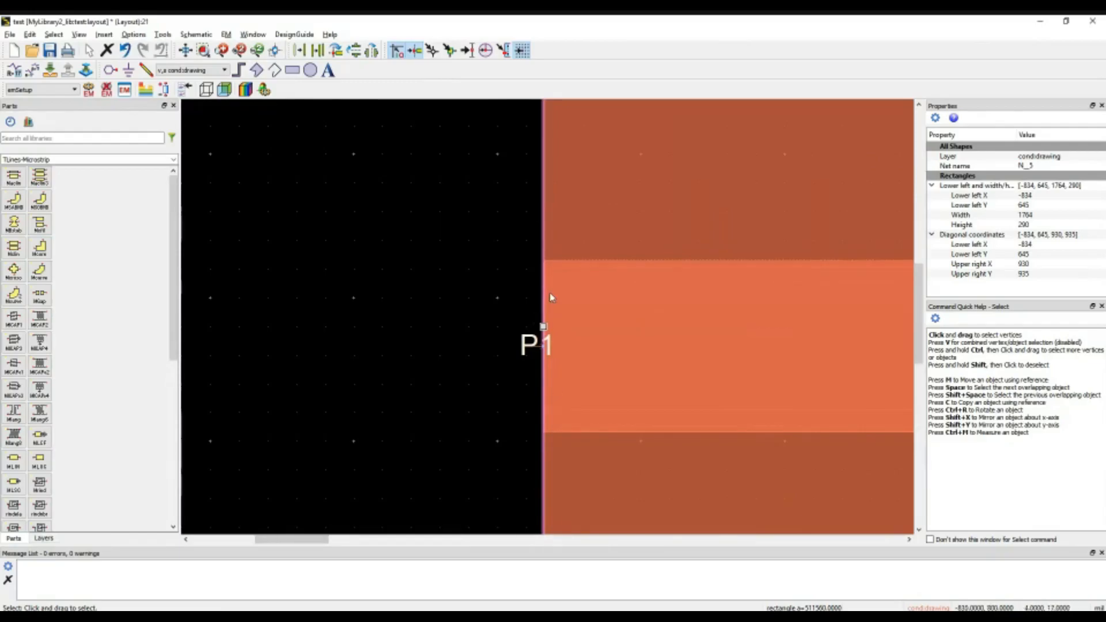
{"action": "scroll", "coordinate": [551, 311], "scroll_direction": "down", "scroll_amount": 2}
{"action": "scroll", "coordinate": [551, 311], "scroll_direction": "down", "scroll_amount": 2}
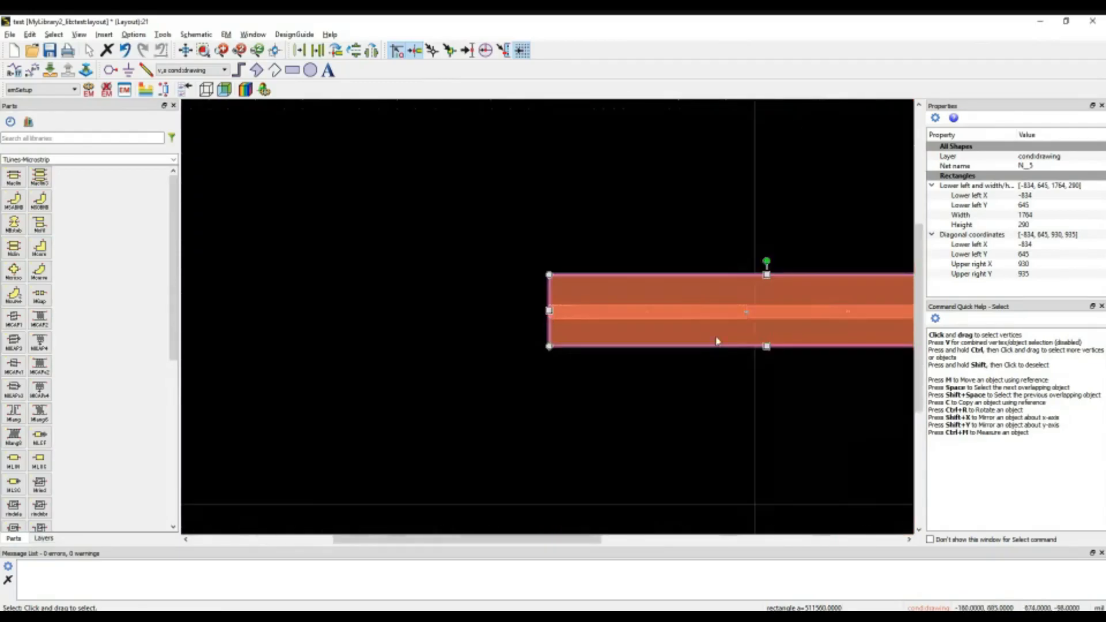
{"action": "scroll", "coordinate": [717, 342], "scroll_direction": "up", "scroll_amount": 2}
{"action": "scroll", "coordinate": [554, 320], "scroll_direction": "down", "scroll_amount": 1}
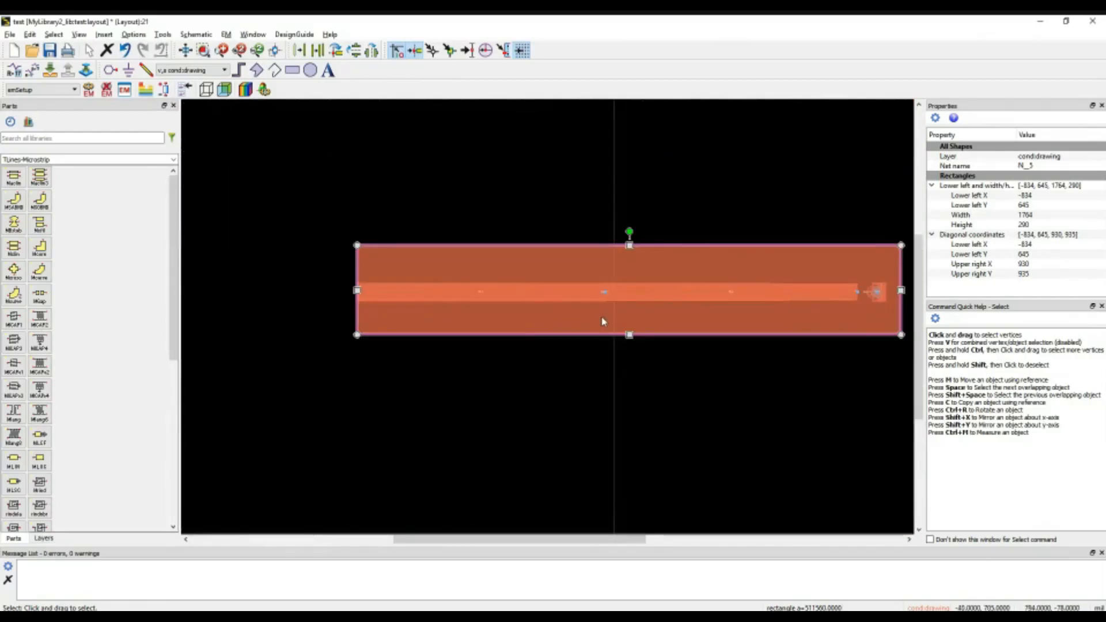
Explode the enclosing rectangle into four separate edge lines via Modify > Explode and clear the selection.
{"action": "left_click", "coordinate": [568, 374]}
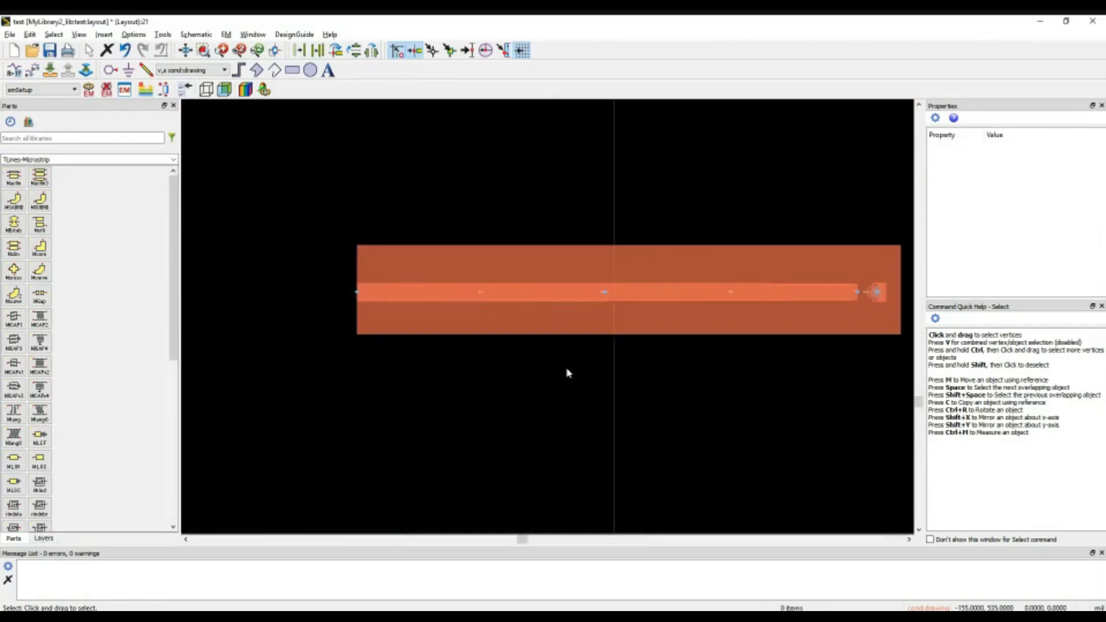
{"action": "scroll", "coordinate": [666, 305], "scroll_direction": "up", "scroll_amount": 1}
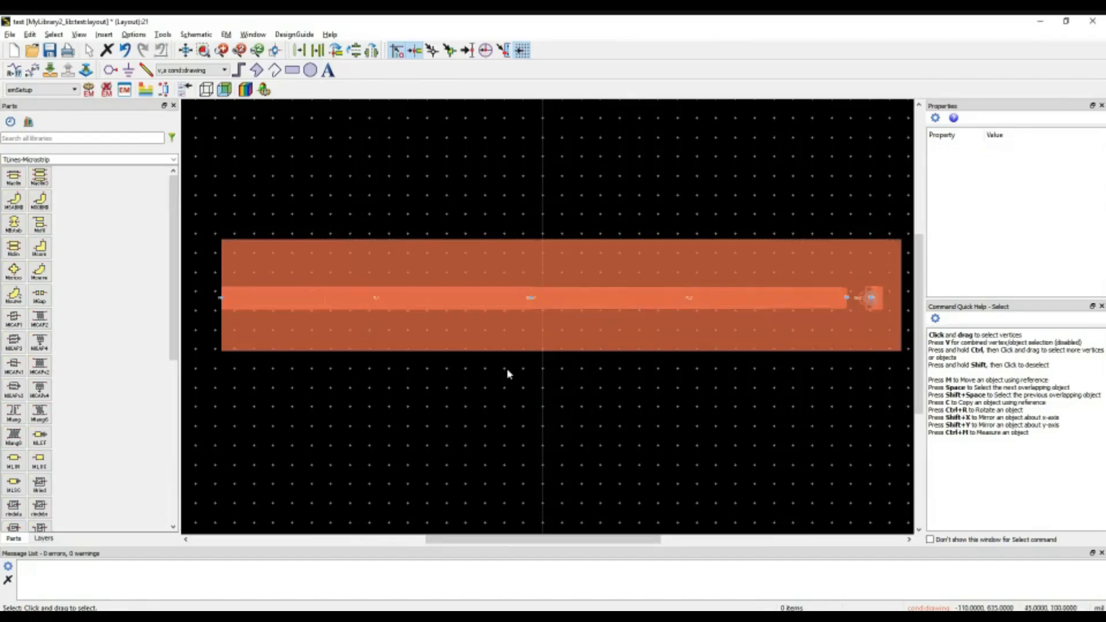
{"action": "left_click", "coordinate": [518, 268]}
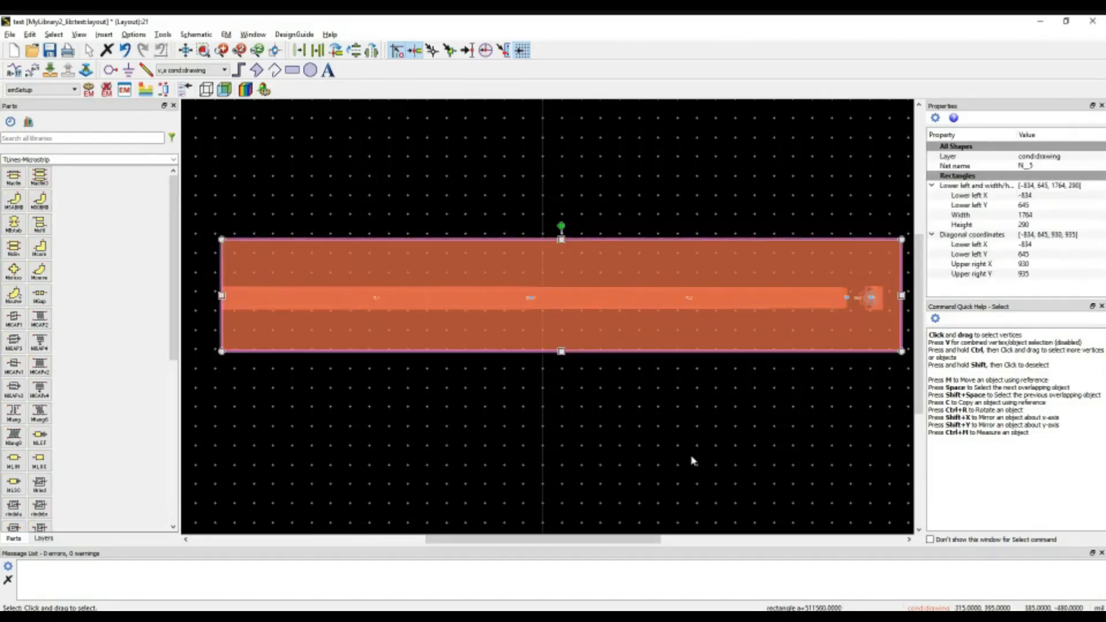
{"action": "right_click", "coordinate": [469, 261]}
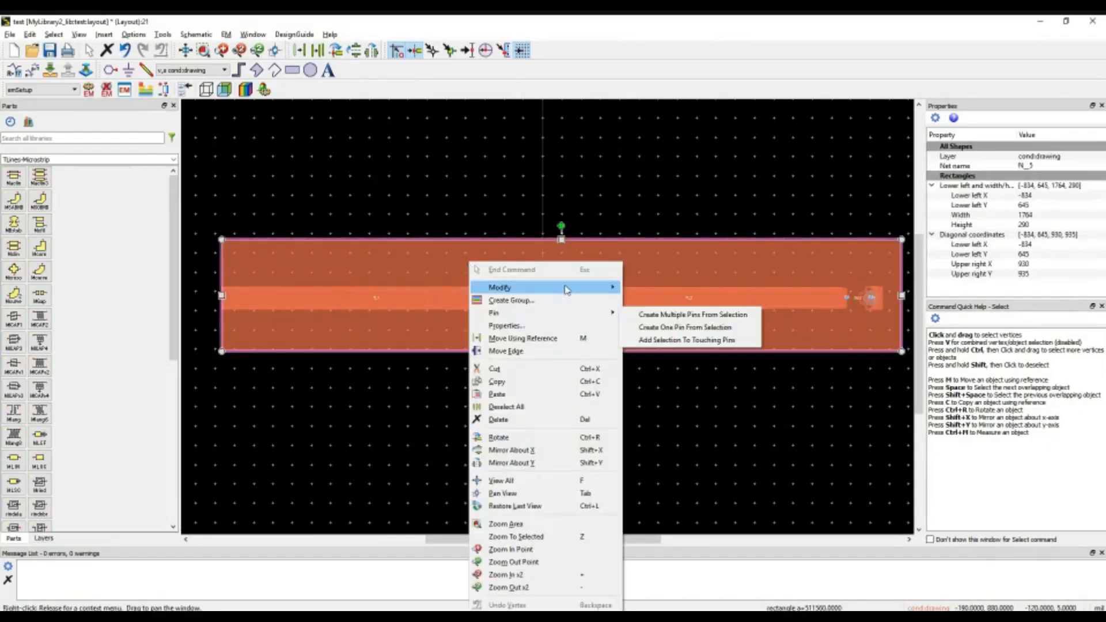
{"action": "mouse_move", "coordinate": [501, 287]}
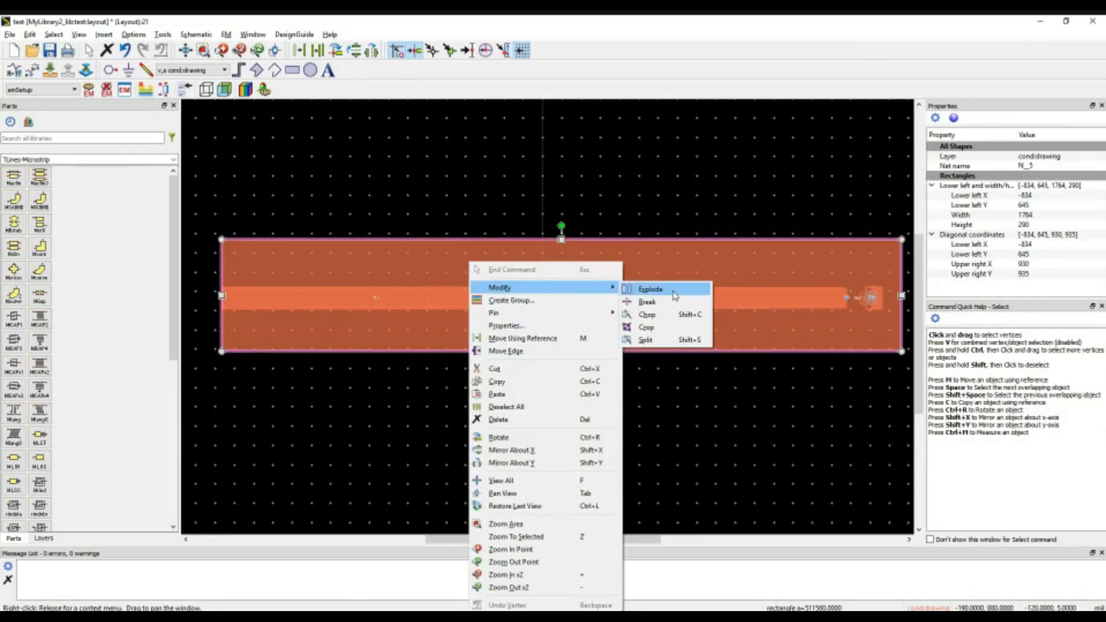
{"action": "left_click", "coordinate": [675, 294]}
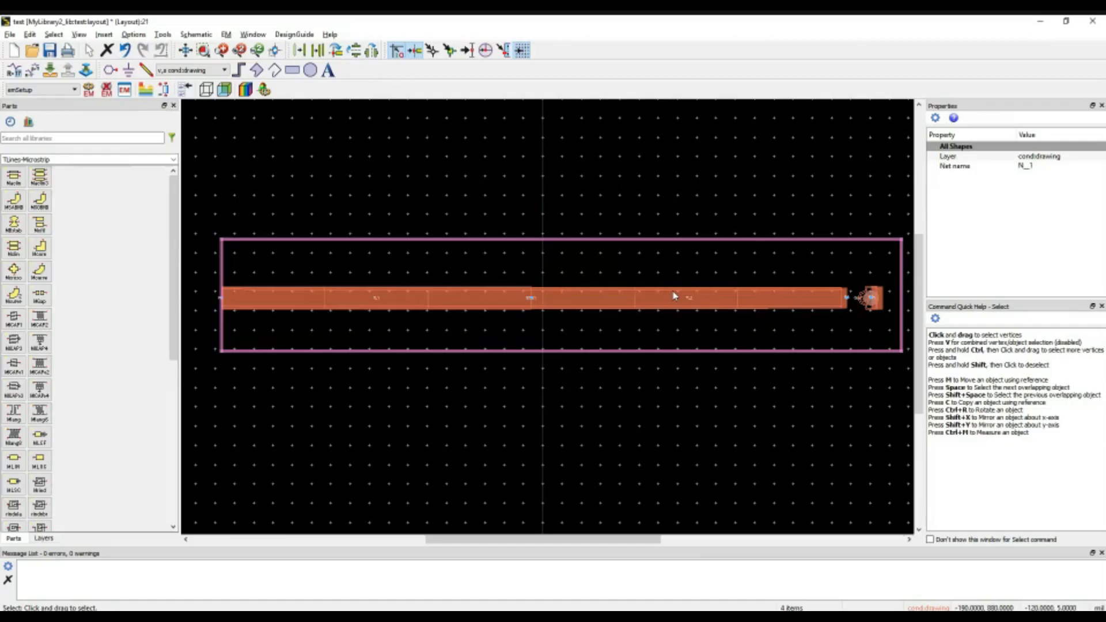
{"action": "left_click", "coordinate": [447, 416]}
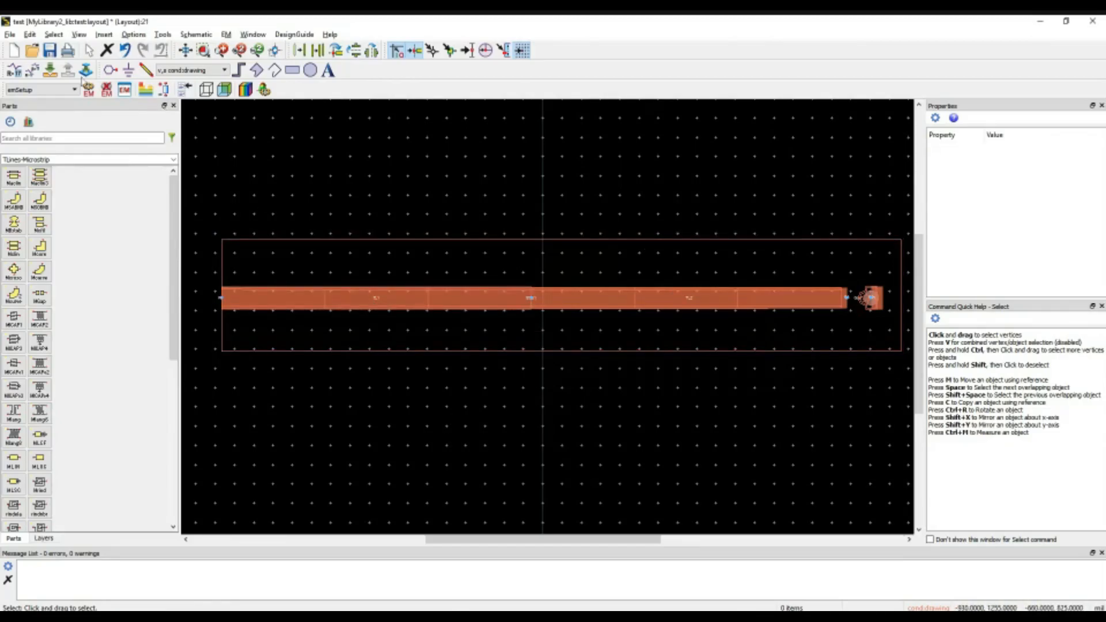
Export the layout as Gerber/Drill files, dismiss the Export Complete report and return to the layout window.
{"action": "left_click", "coordinate": [12, 35]}
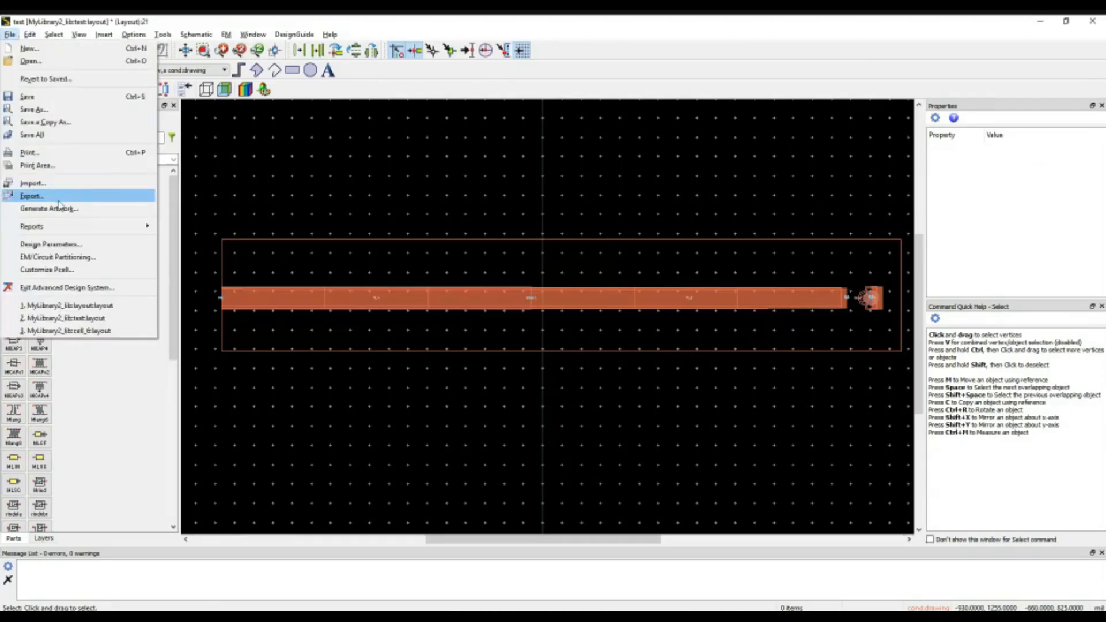
{"action": "left_click", "coordinate": [57, 197]}
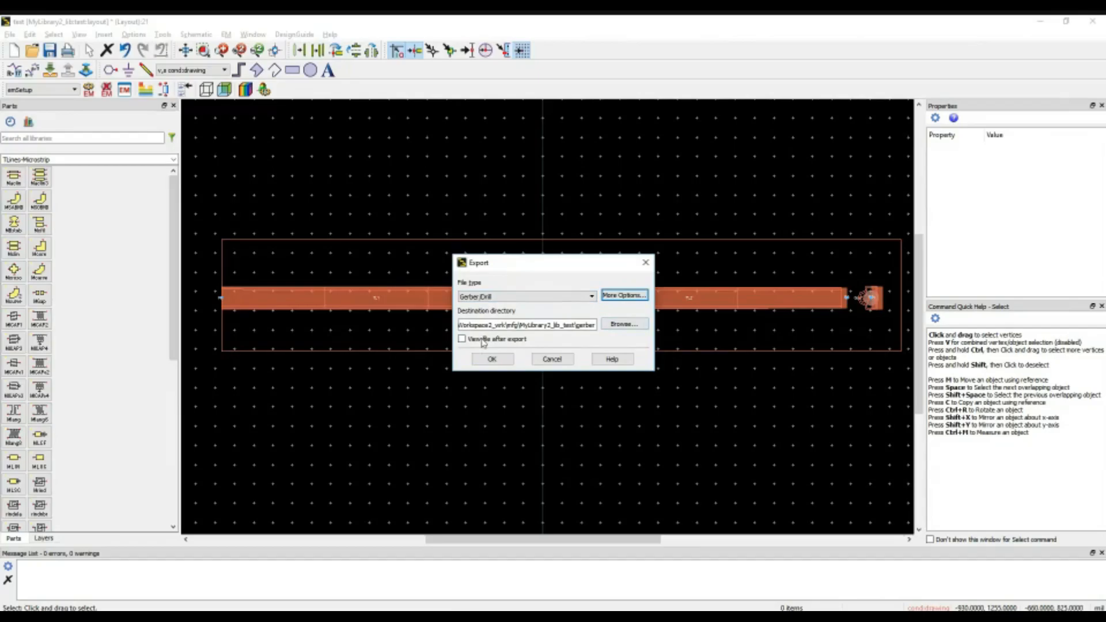
{"action": "left_click", "coordinate": [492, 359]}
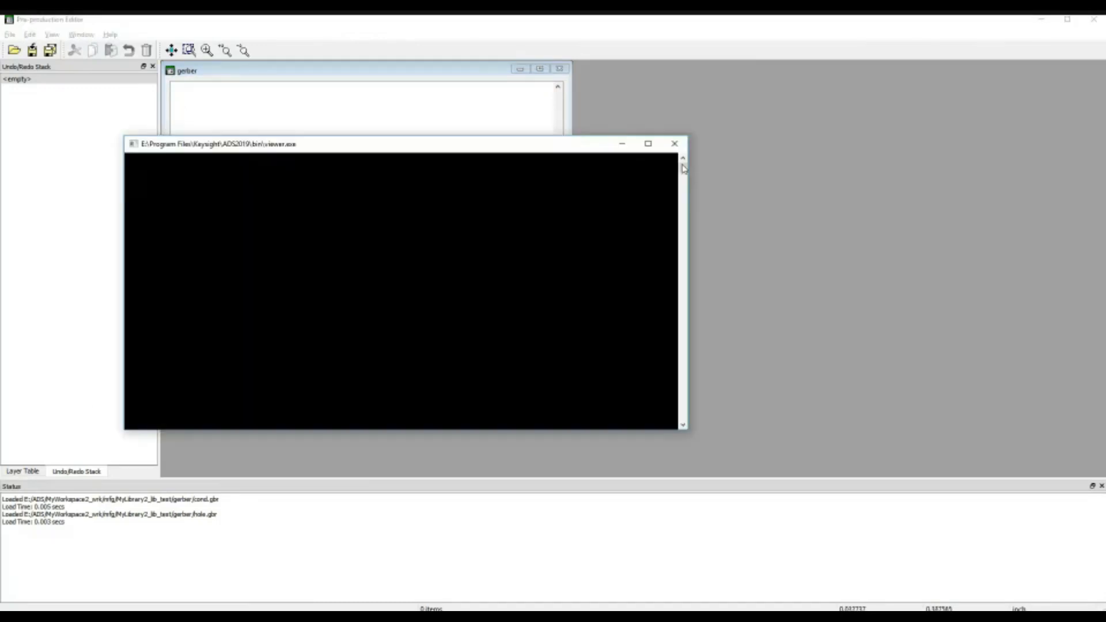
{"action": "left_click", "coordinate": [674, 144]}
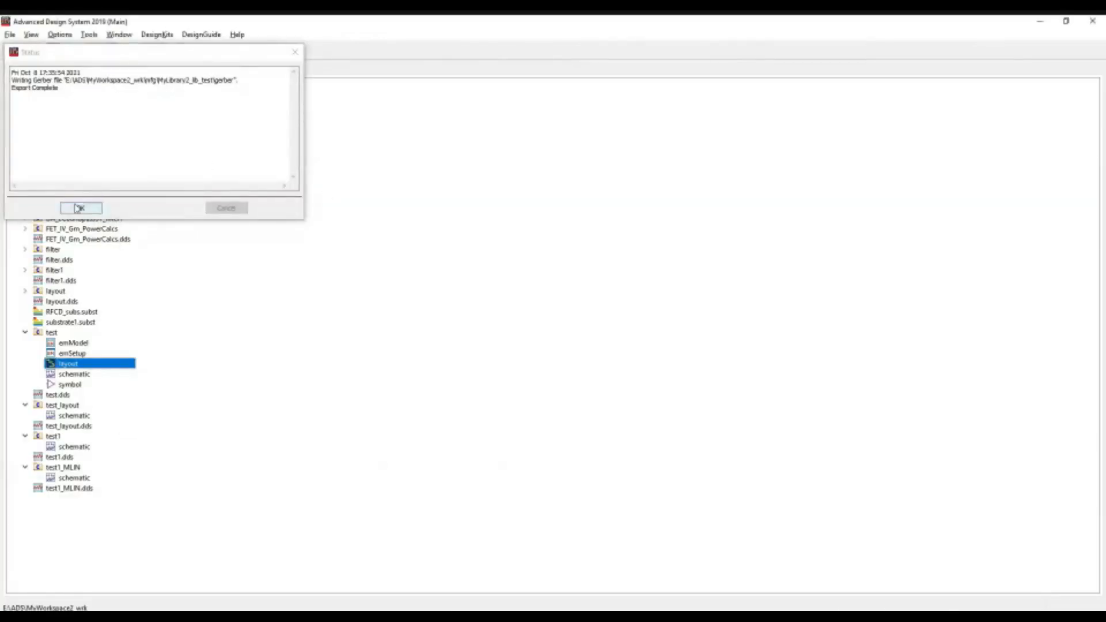
{"action": "left_click", "coordinate": [80, 207]}
{"action": "key", "text": "alt+Tab"}
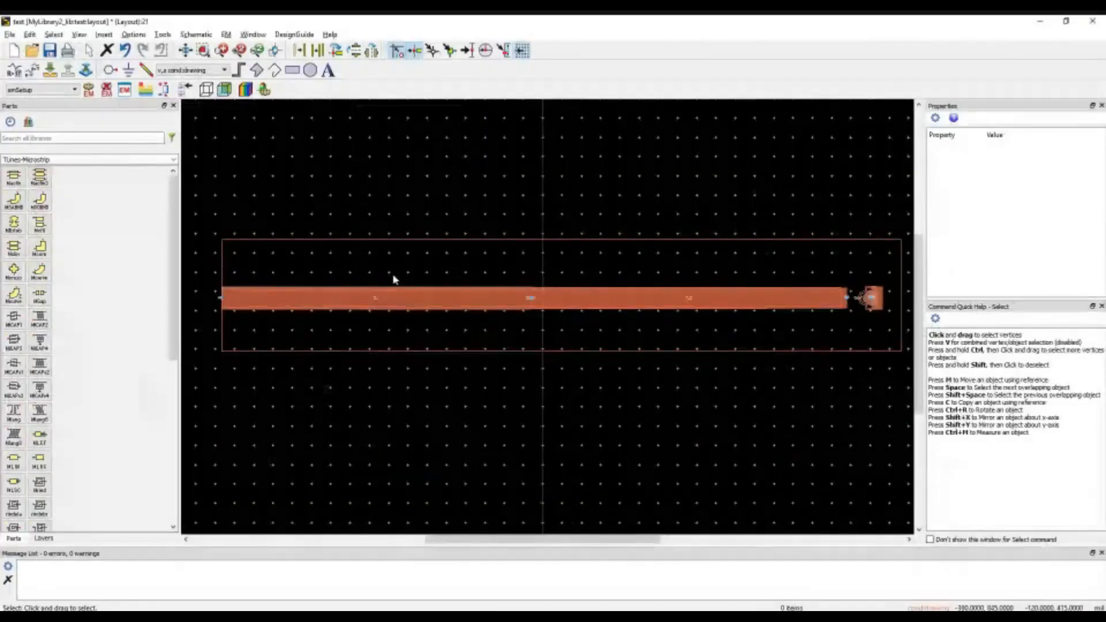
{"action": "left_click", "coordinate": [483, 246]}
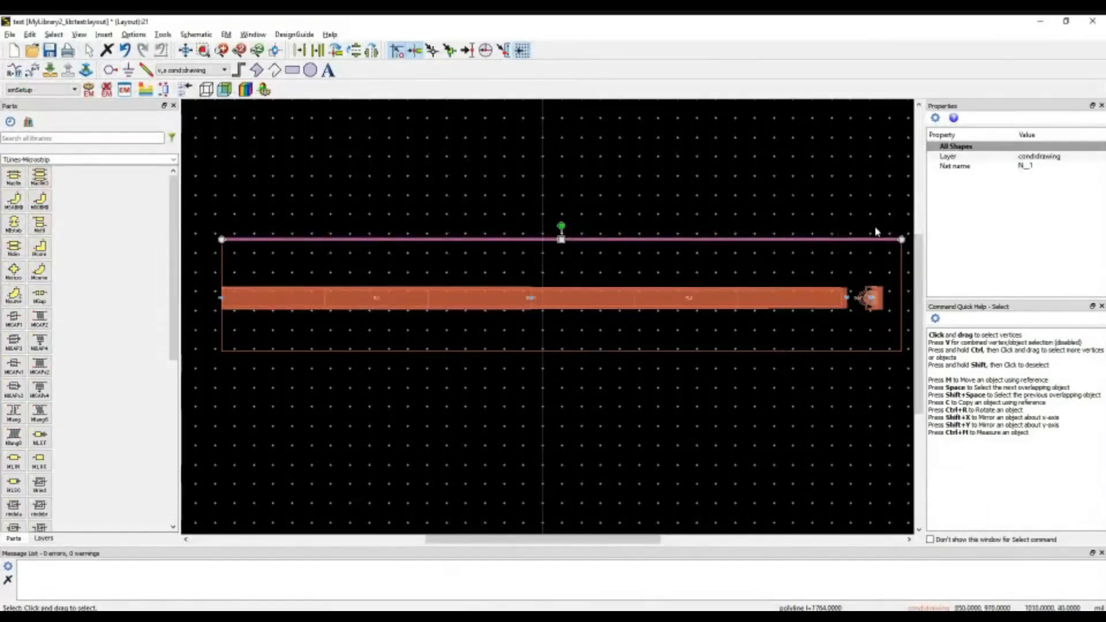
{"action": "left_click", "coordinate": [358, 218]}
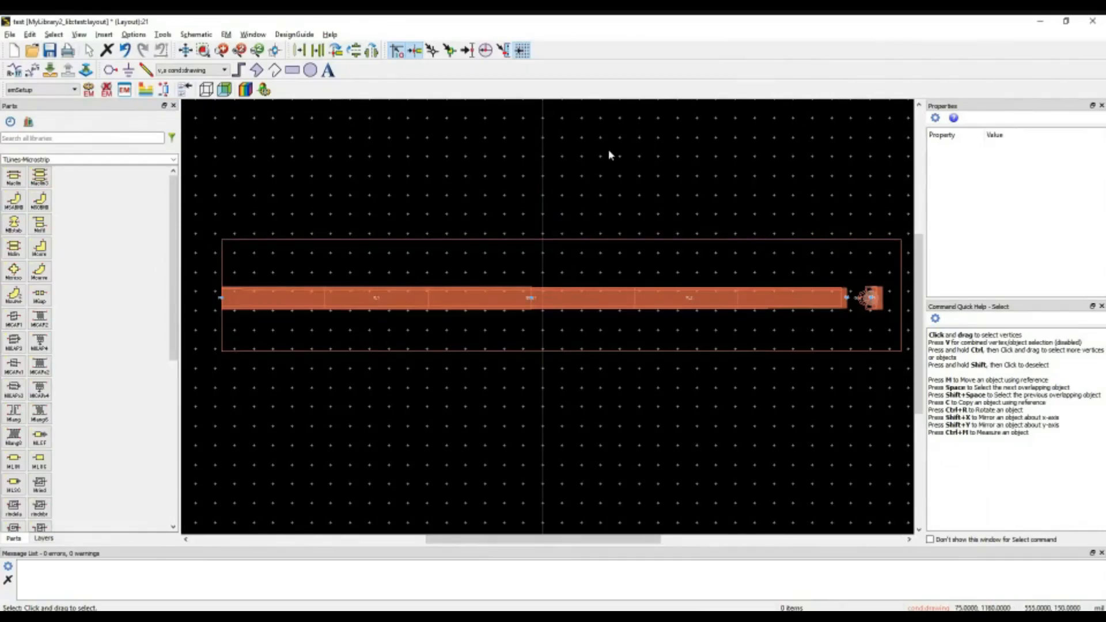